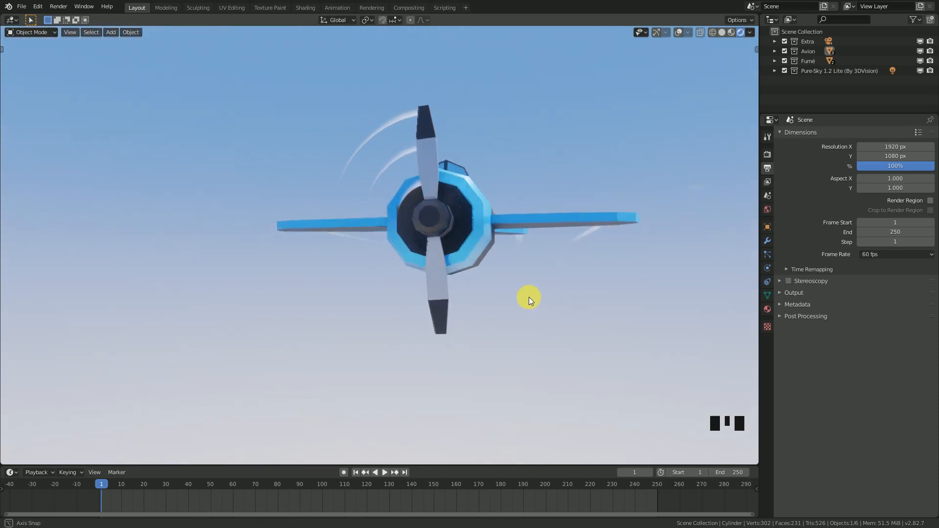
Step: Play the animation, view the airplane from several angles, and set the frame rate to 30 fps
{"action": "key", "text": "space"}
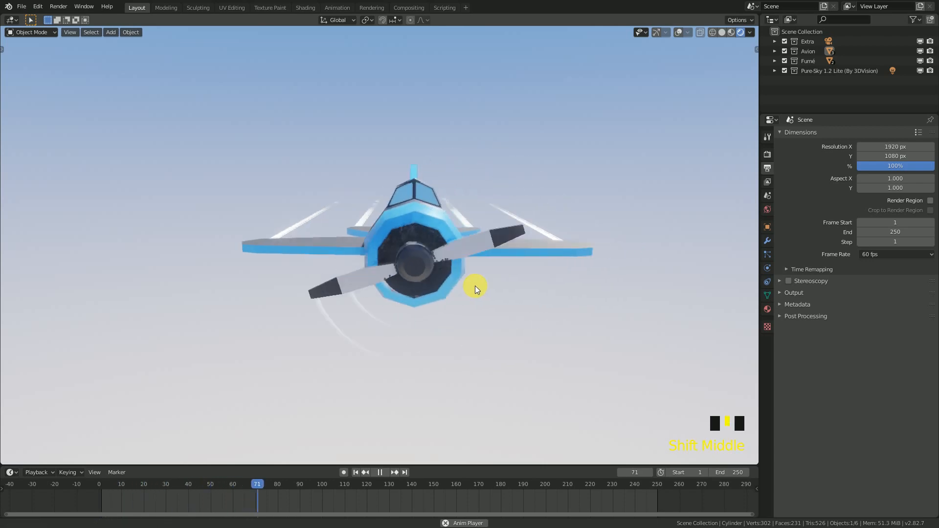
{"action": "middle_click_drag", "start_coordinate": [391, 283], "coordinate": [469, 260]}
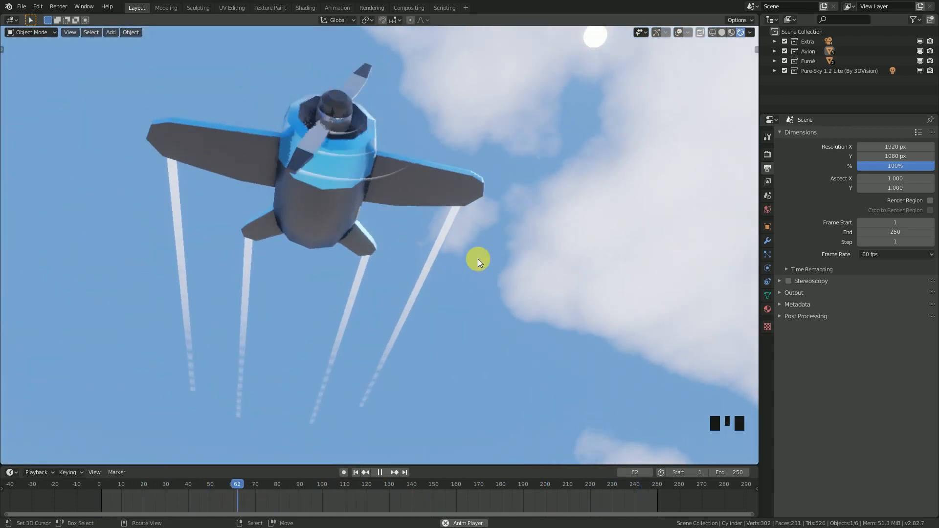
{"action": "middle_click_drag", "start_coordinate": [329, 160], "coordinate": [295, 303]}
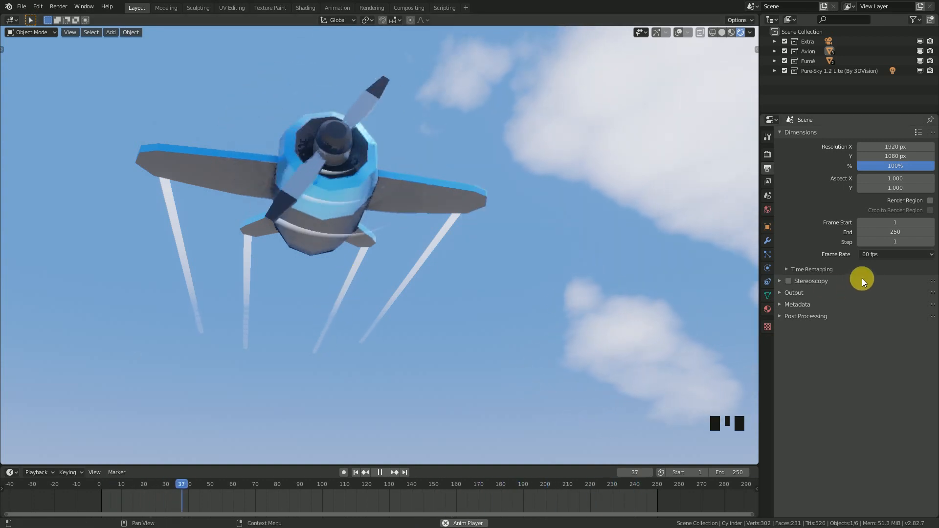
{"action": "left_click", "coordinate": [877, 254]}
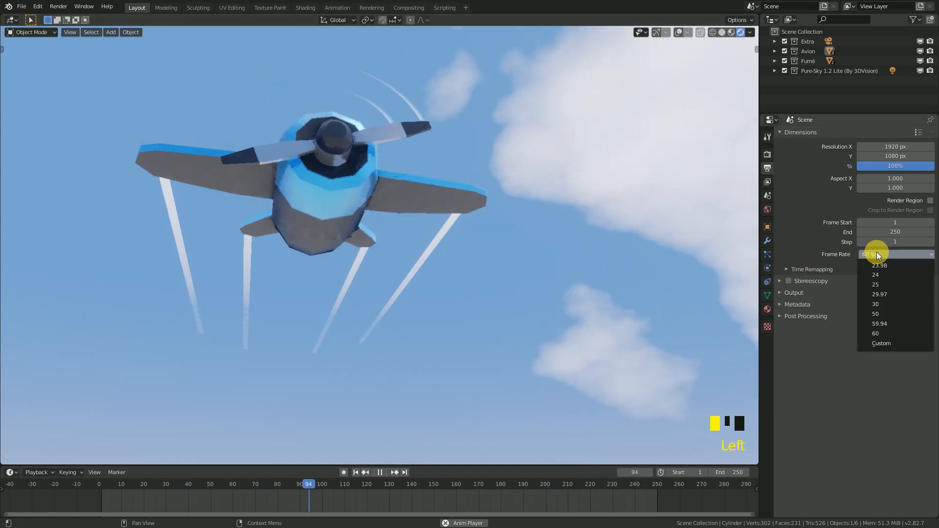
{"action": "left_click", "coordinate": [878, 304]}
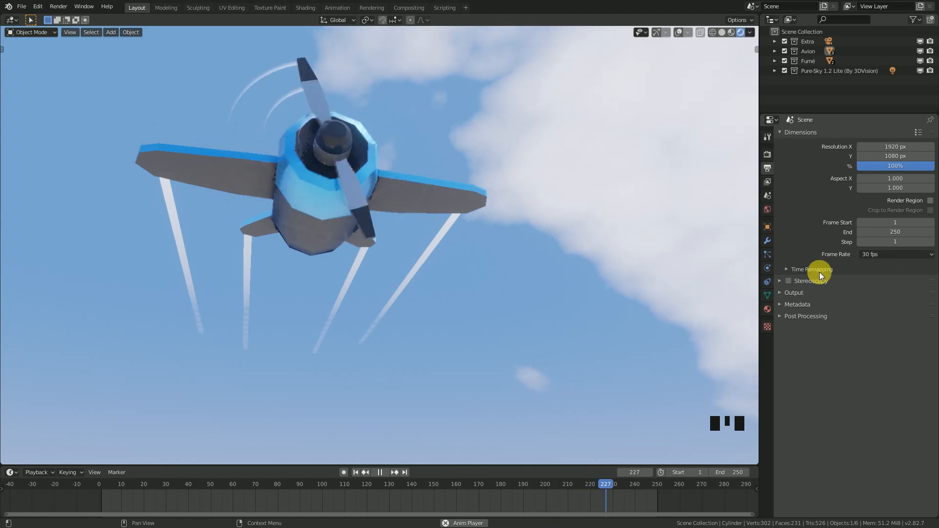
Step: Show the viewport overlays and parent the white smoke trails to the airplane body using Object (Keep Transform)
{"action": "middle_click_drag", "start_coordinate": [369, 354], "coordinate": [412, 304], "text": "shift"}
{"action": "scroll", "coordinate": [417, 326], "scroll_direction": "up", "scroll_amount": 1}
{"action": "scroll", "coordinate": [416, 325], "scroll_direction": "up", "scroll_amount": 1}
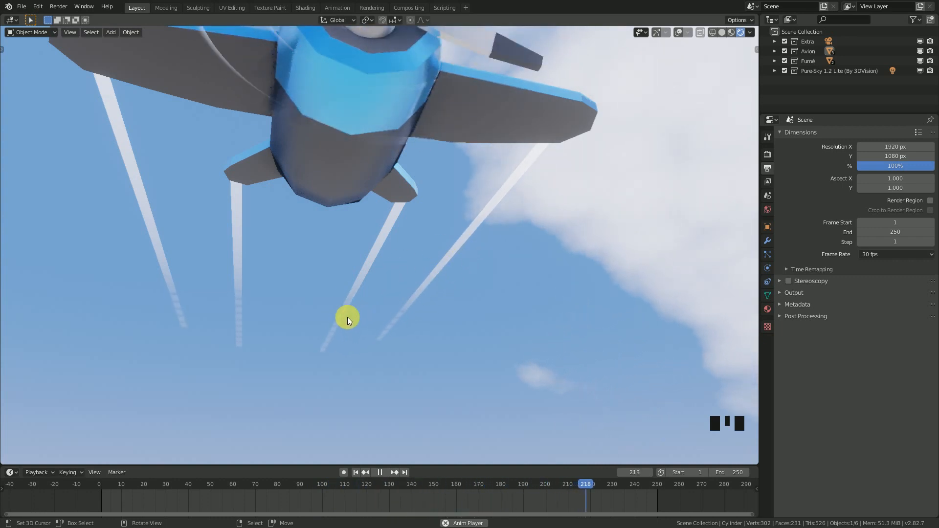
{"action": "middle_click_drag", "start_coordinate": [333, 315], "coordinate": [528, 216]}
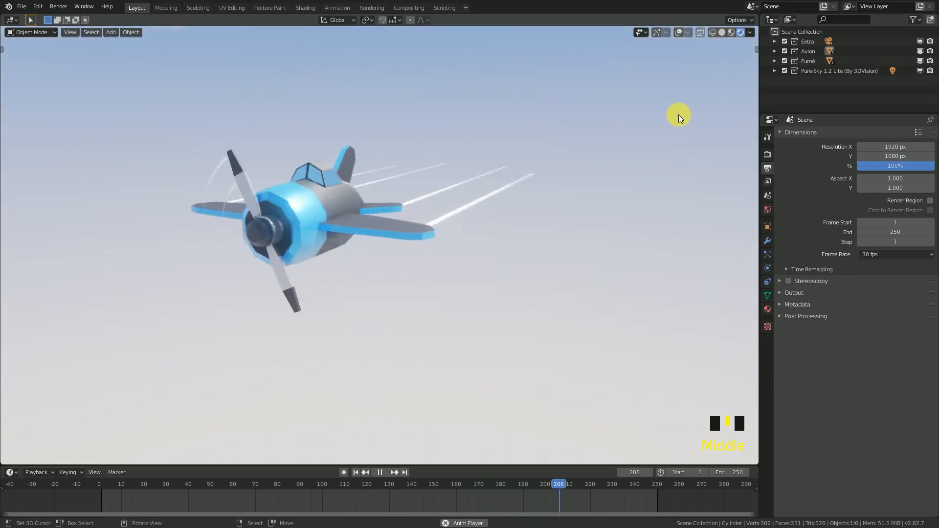
{"action": "middle_click_drag", "start_coordinate": [406, 161], "coordinate": [380, 174]}
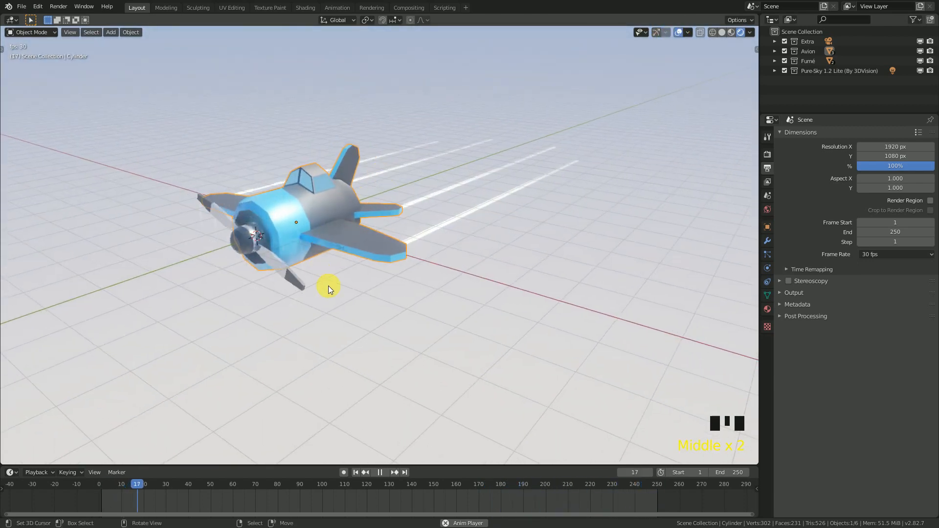
{"action": "key", "text": "g"}
{"action": "right_click", "coordinate": [452, 277]}
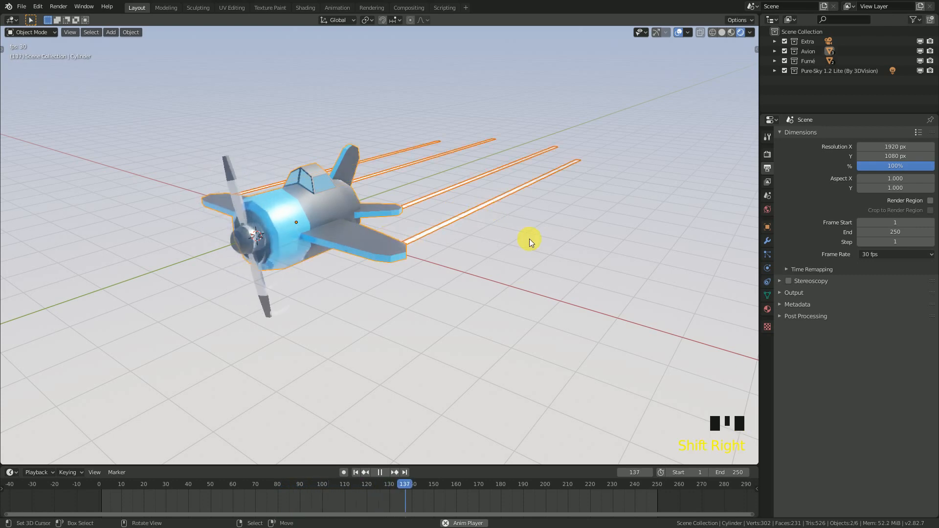
{"action": "key", "text": "ctrl+p"}
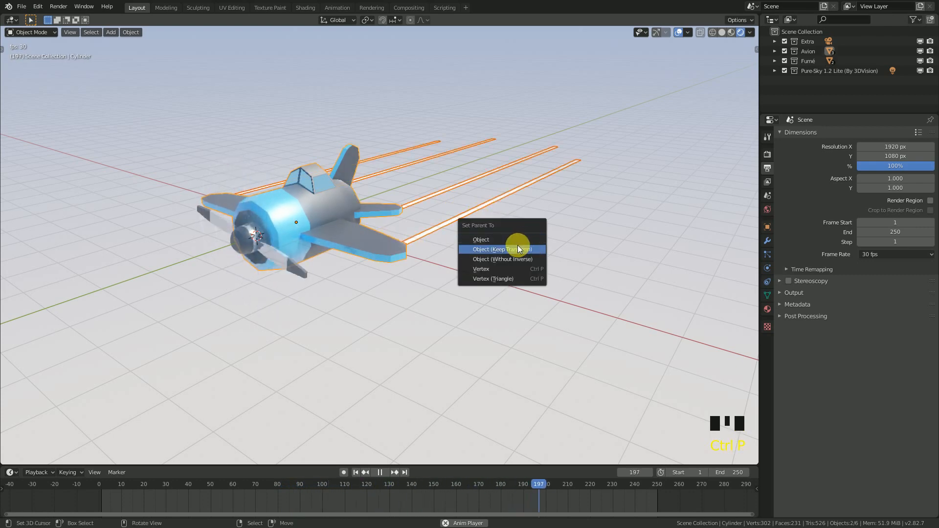
{"action": "left_click", "coordinate": [517, 247]}
Step: Select the airplane body and hide the viewport overlays
{"action": "left_click", "coordinate": [354, 242]}
{"action": "middle_click_drag", "start_coordinate": [355, 242], "coordinate": [626, 127]}
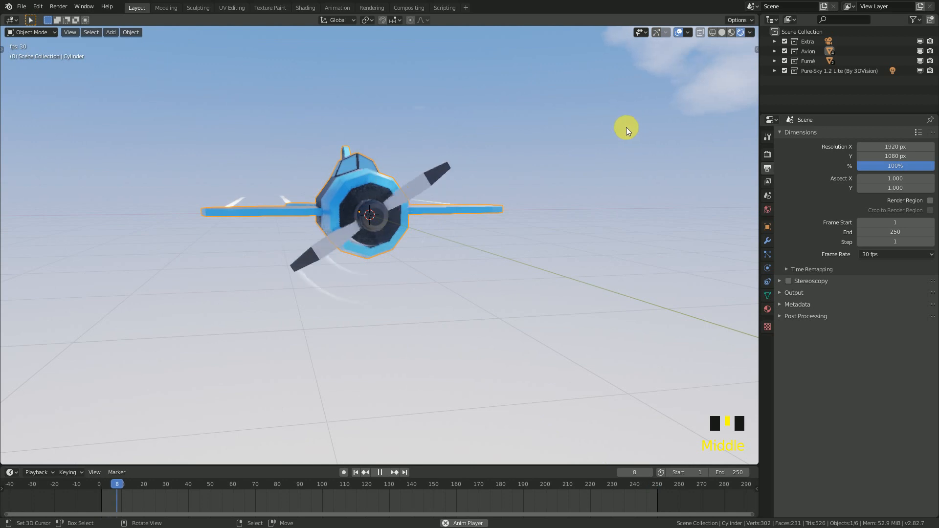
{"action": "middle_click_drag", "start_coordinate": [448, 253], "coordinate": [656, 42]}
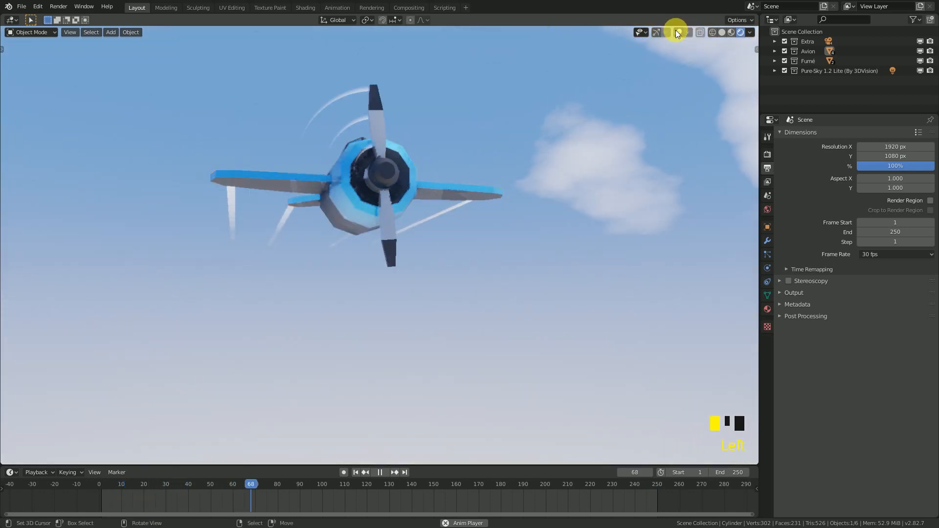
Step: Try rotating the airplane and its attached trails about the global Y axis
{"action": "middle_click_drag", "start_coordinate": [451, 203], "coordinate": [538, 309]}
{"action": "key", "text": "r"}
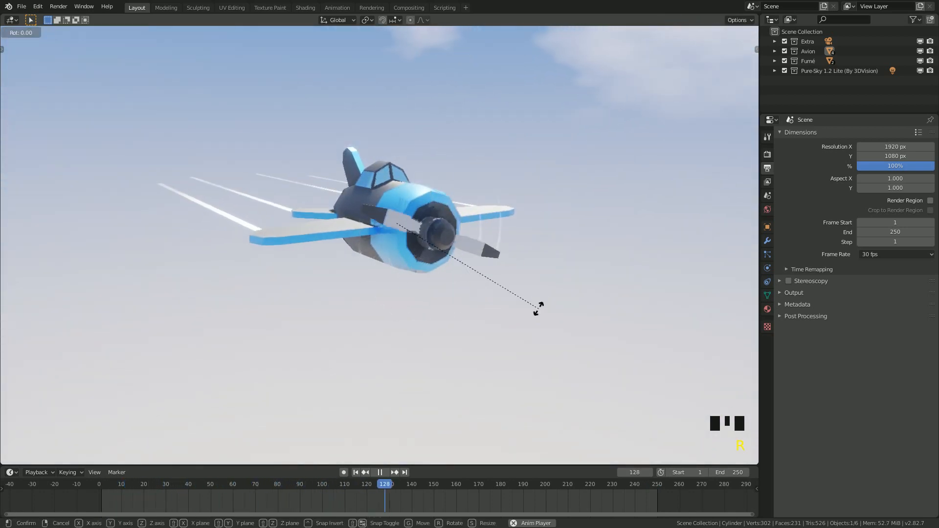
{"action": "key", "text": "y"}
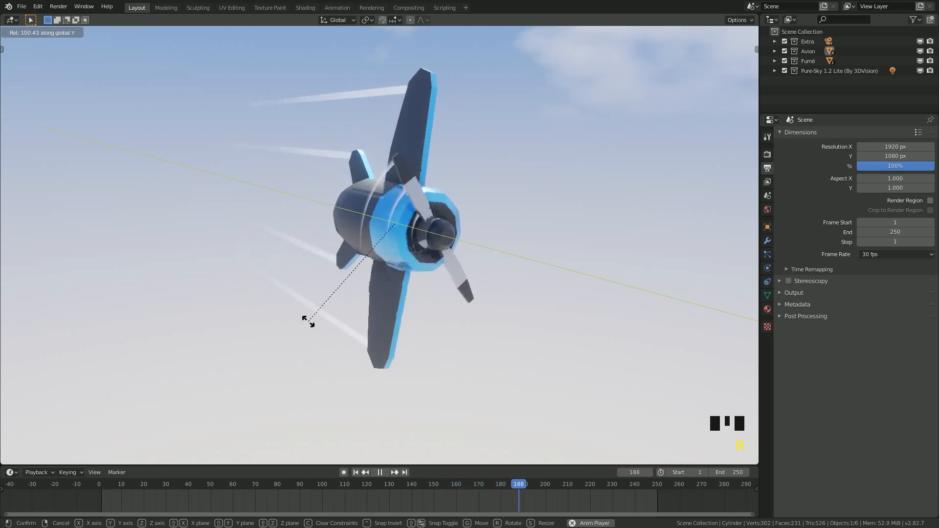
{"action": "left_click", "coordinate": [478, 196]}
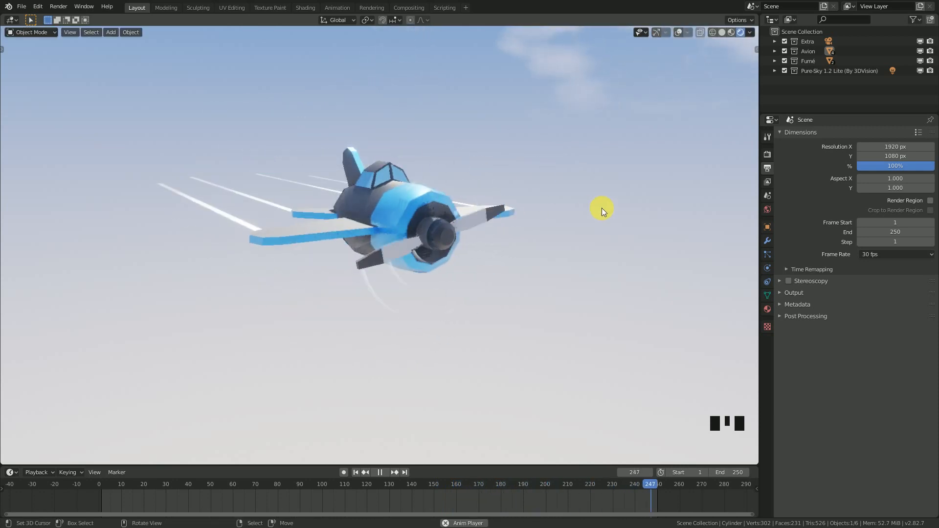
Step: Stop the playback, collapse the scene's Dimensions settings, and show the airplane's object transform properties
{"action": "key", "text": "Escape"}
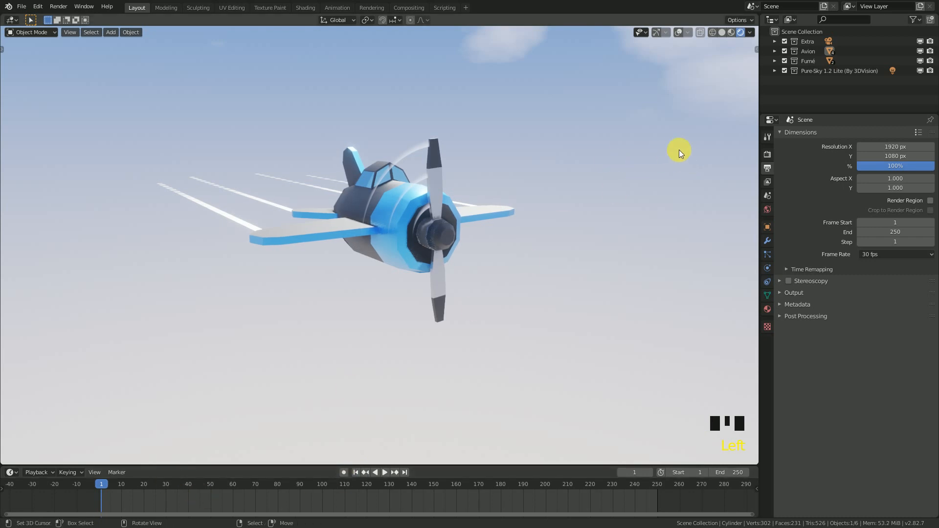
{"action": "left_click", "coordinate": [785, 133]}
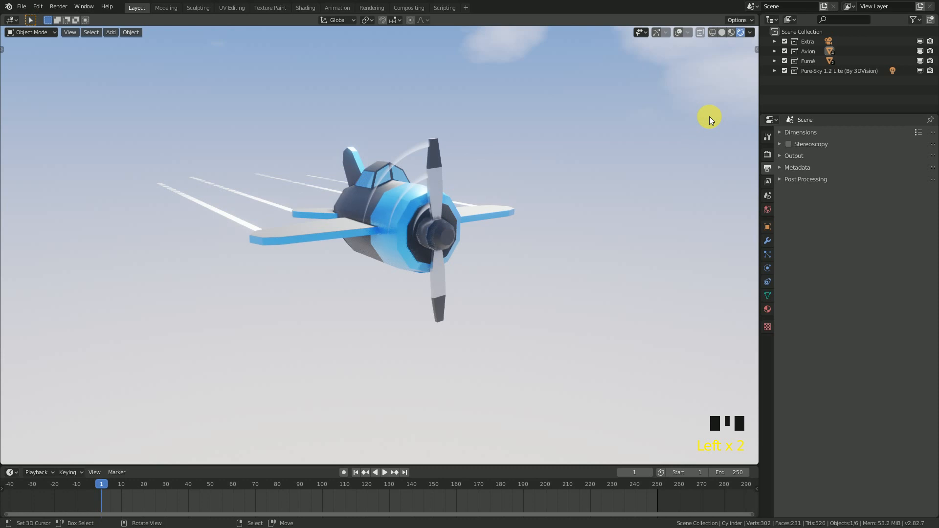
{"action": "left_click", "coordinate": [767, 226]}
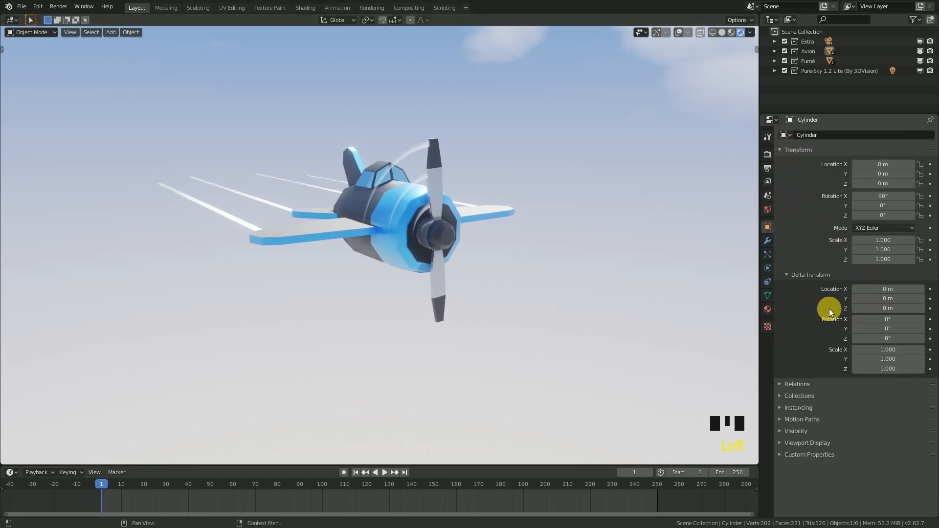
Step: Try changing the airplane's Z delta location and inserting keyframes on all delta location axes
{"action": "left_click_drag", "start_coordinate": [888, 308], "coordinate": [830, 309]}
{"action": "right_click", "coordinate": [888, 312]}
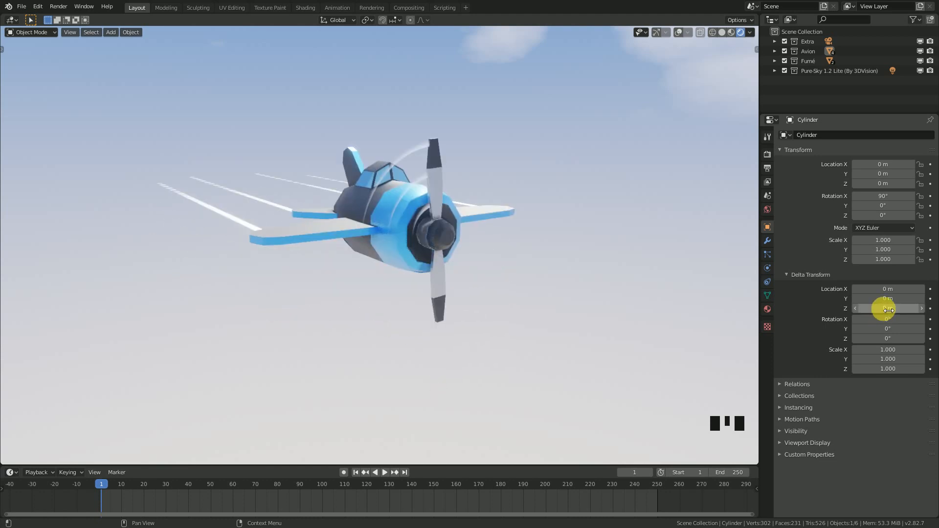
{"action": "right_click", "coordinate": [888, 312]}
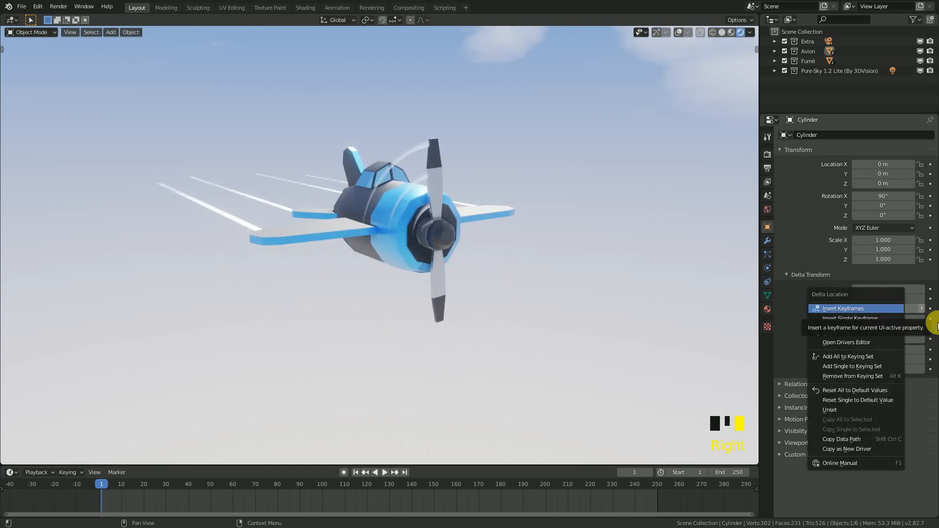
{"action": "left_click", "coordinate": [851, 312]}
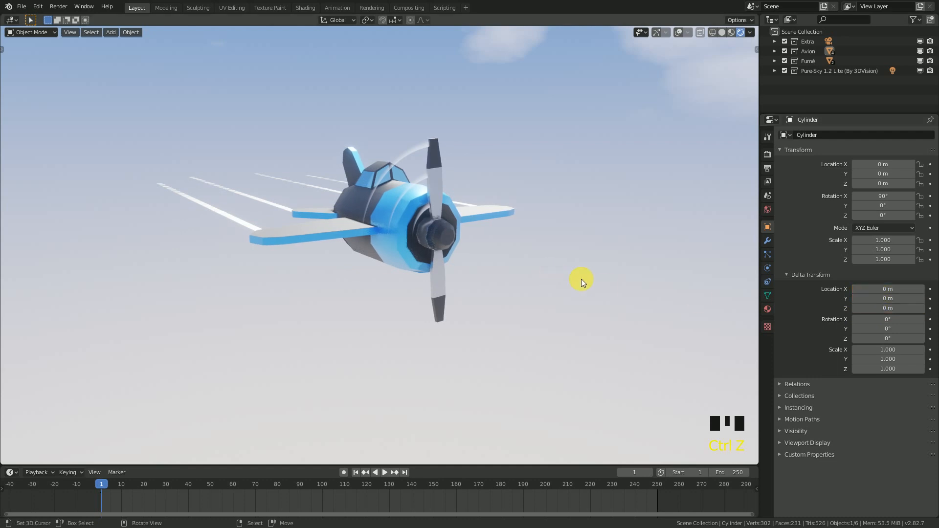
Step: Insert a single keyframe on the airplane's Z delta location at frame 1
{"action": "right_click", "coordinate": [890, 309]}
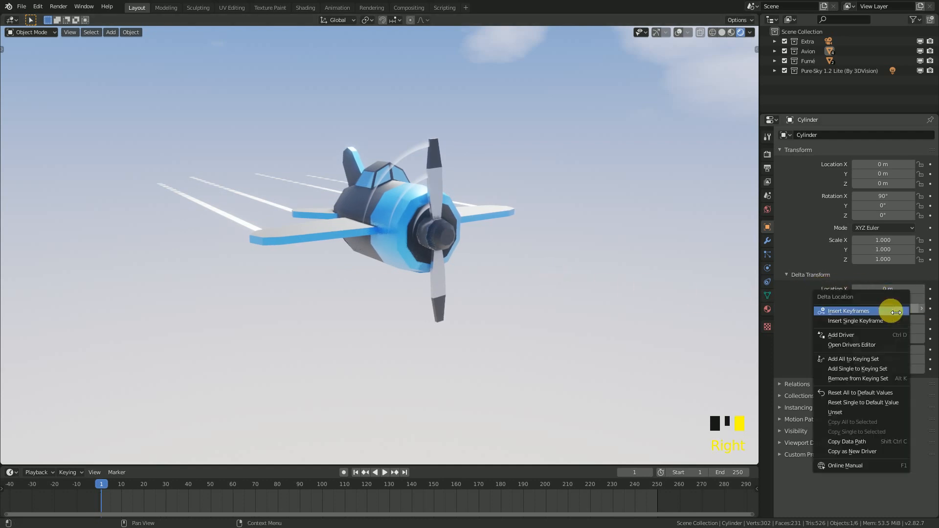
{"action": "left_click", "coordinate": [853, 321]}
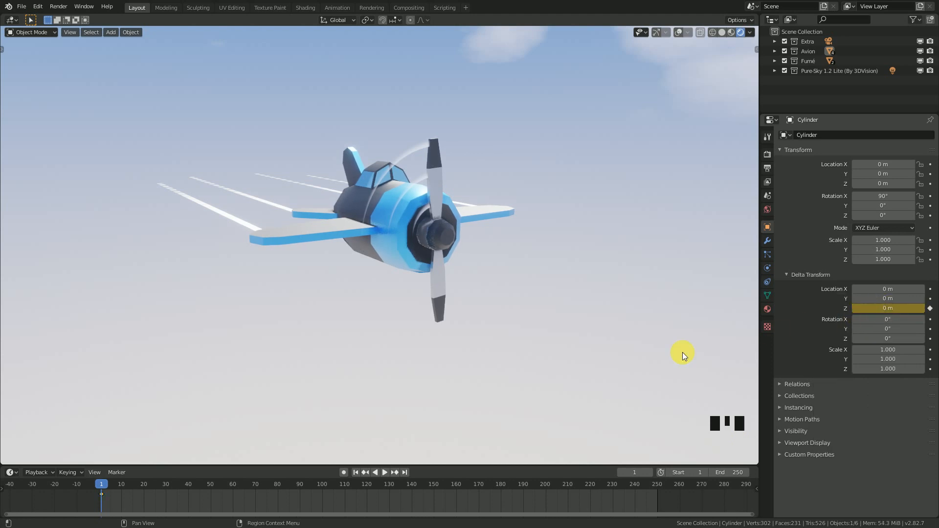
Step: Enlarge the timeline area, switch it to the Graph Editor, and expand Object Transforms down to the Z Delta Location curve
{"action": "left_click_drag", "start_coordinate": [463, 465], "coordinate": [466, 431]}
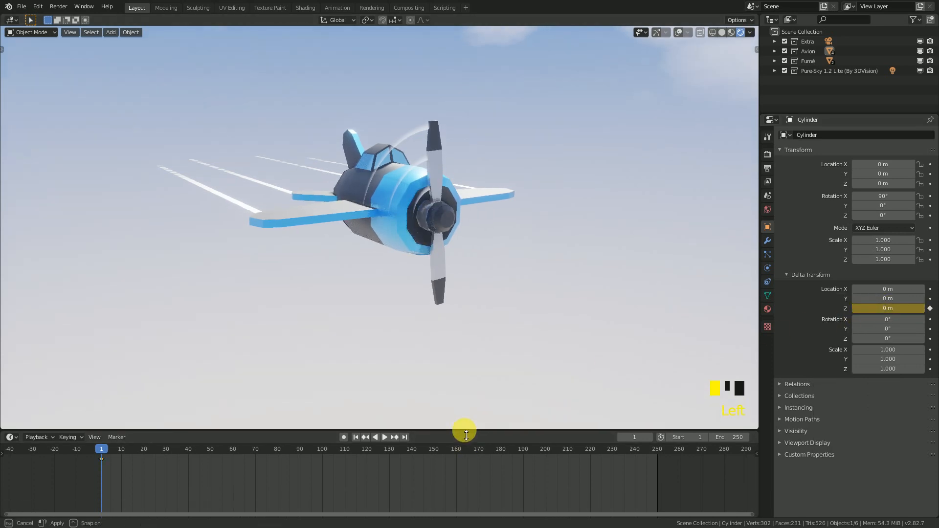
{"action": "left_click", "coordinate": [7, 441]}
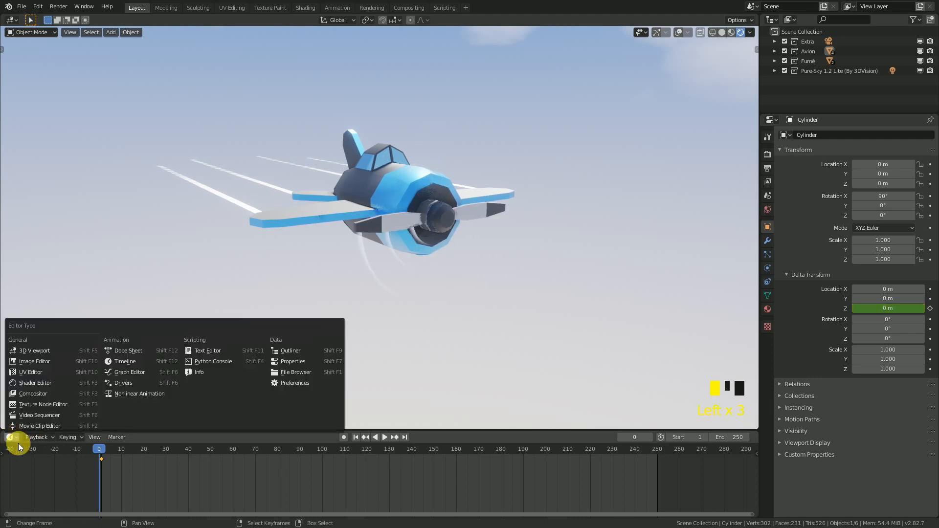
{"action": "left_click", "coordinate": [10, 440]}
{"action": "left_click", "coordinate": [10, 439]}
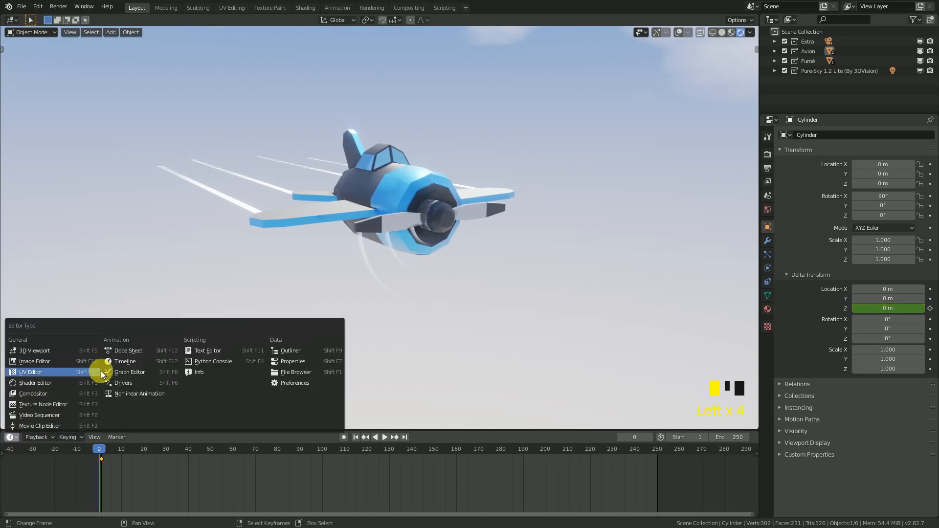
{"action": "left_click", "coordinate": [122, 374]}
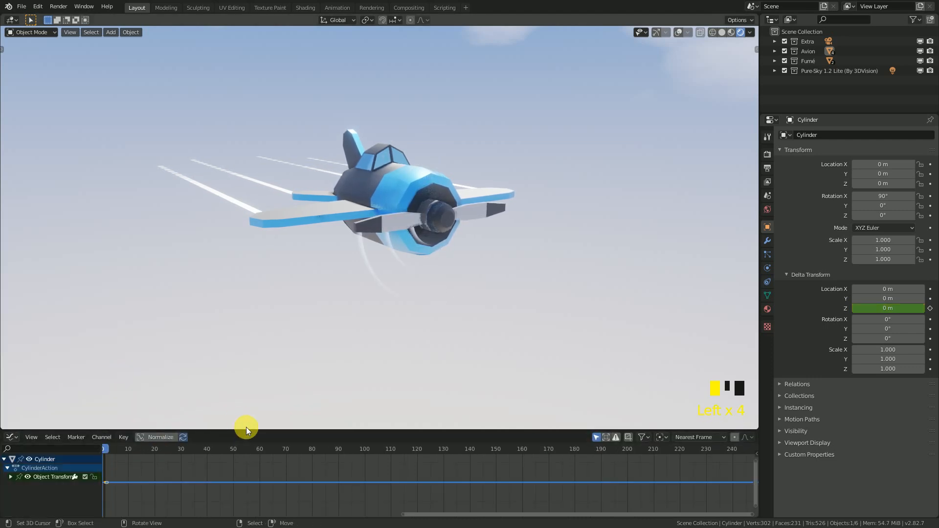
{"action": "left_click_drag", "start_coordinate": [248, 435], "coordinate": [250, 412]}
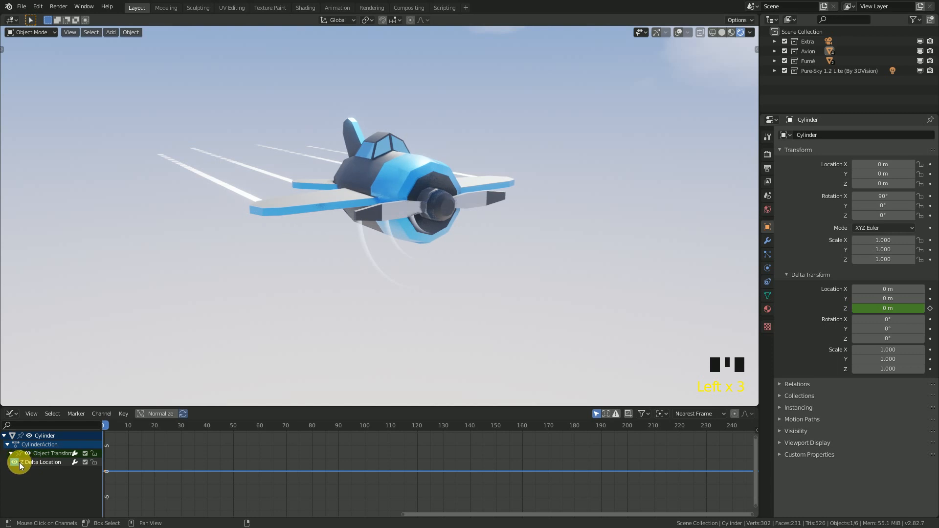
Step: Add a Noise modifier to the Z Delta Location curve and play the animation
{"action": "middle_click_drag", "start_coordinate": [191, 467], "coordinate": [219, 471]}
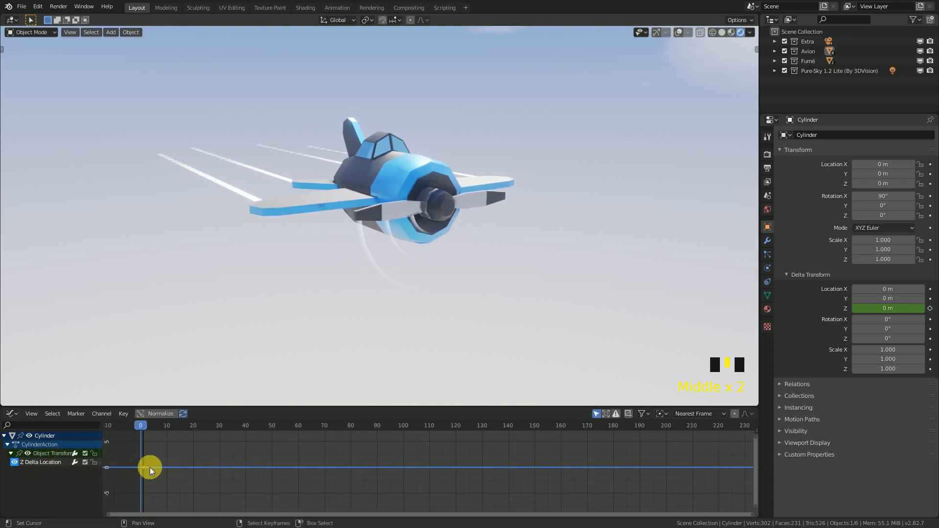
{"action": "key", "text": "KP_Decimal"}
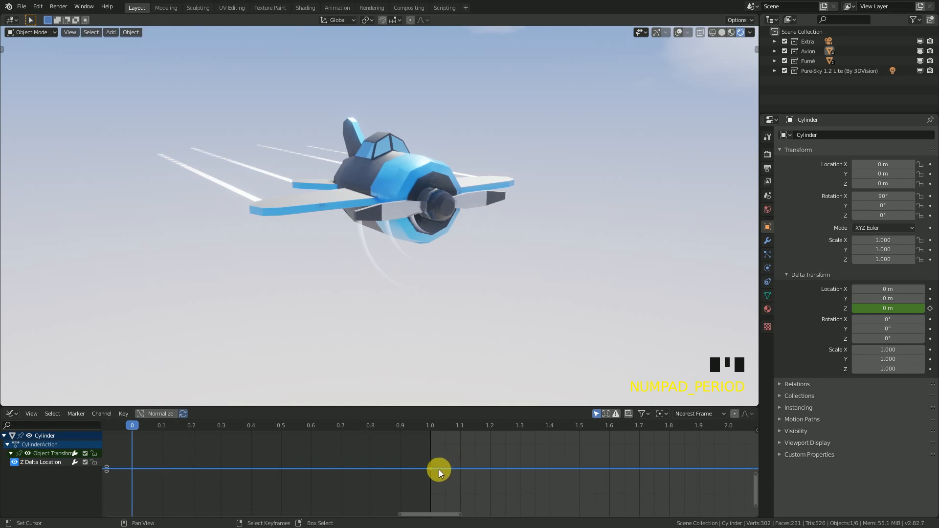
{"action": "scroll", "coordinate": [431, 469], "scroll_direction": "down", "scroll_amount": 20}
{"action": "middle_click_drag", "start_coordinate": [457, 478], "coordinate": [403, 477]}
{"action": "key", "text": "t"}
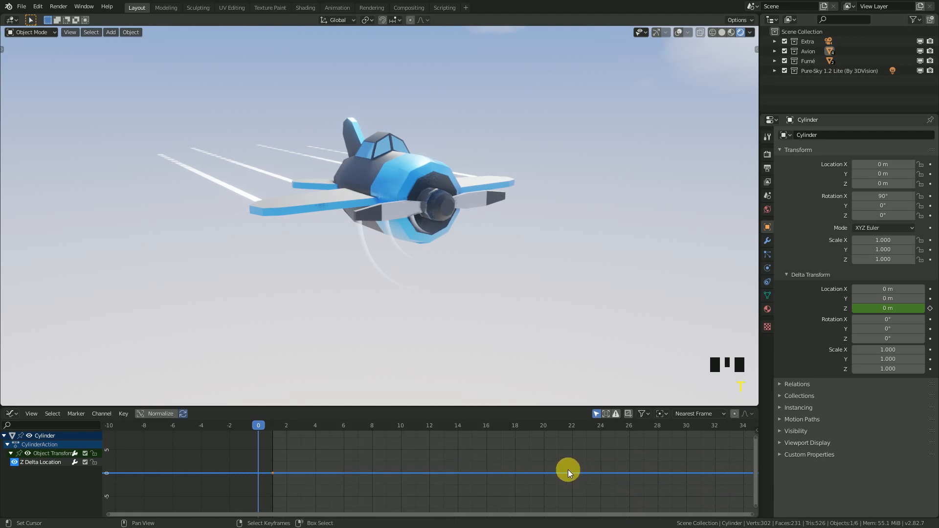
{"action": "key", "text": "n"}
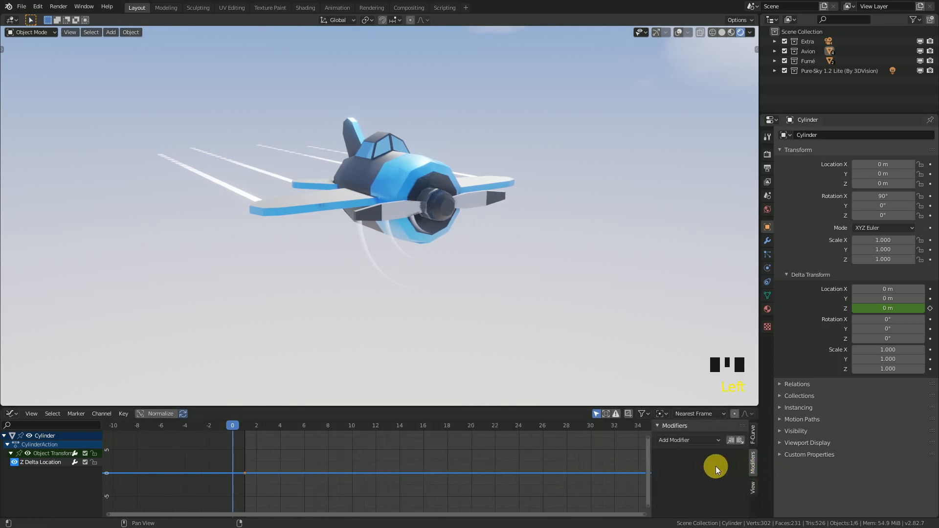
{"action": "left_click", "coordinate": [687, 440]}
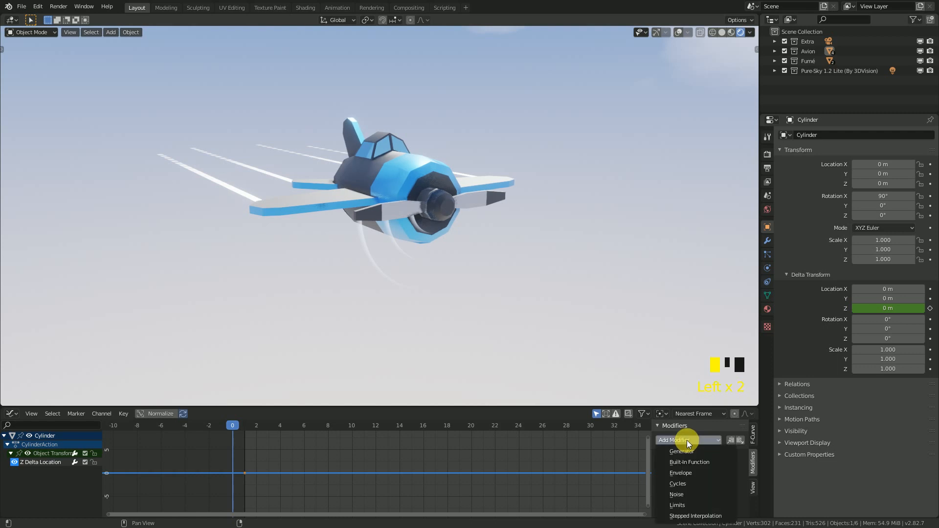
{"action": "left_click", "coordinate": [688, 495]}
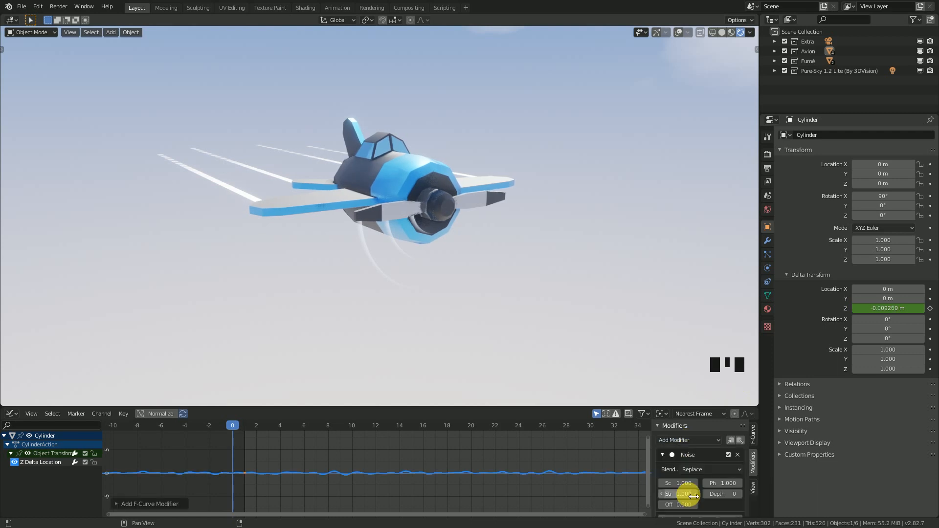
{"action": "key", "text": "space"}
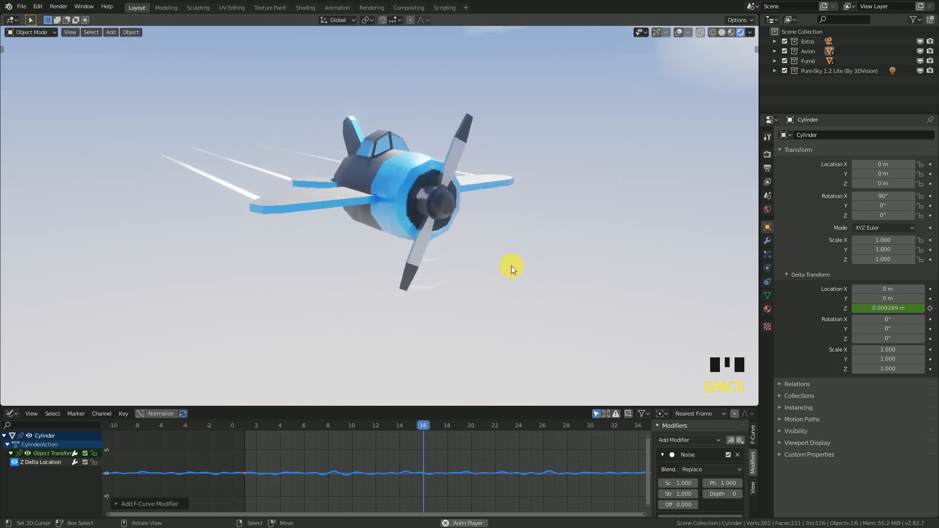
Step: Enlarge the Graph Editor, set the Noise modifier's scale to 10, and widen the modifier sidebar
{"action": "middle_click_drag", "start_coordinate": [518, 271], "coordinate": [529, 253]}
{"action": "scroll", "coordinate": [543, 257], "scroll_direction": "up", "scroll_amount": 3}
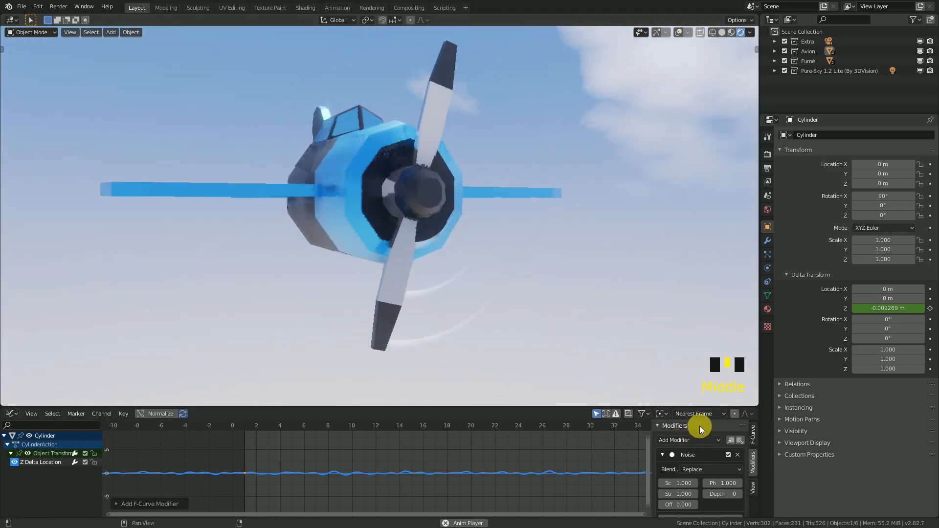
{"action": "left_click_drag", "start_coordinate": [591, 407], "coordinate": [593, 397]}
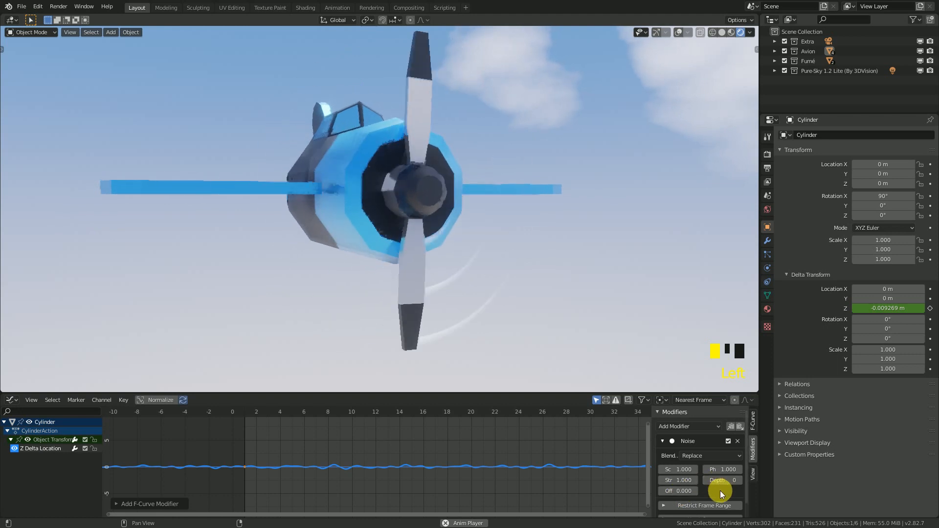
{"action": "scroll", "coordinate": [719, 488], "scroll_direction": "down", "scroll_amount": 1}
{"action": "left_click", "coordinate": [680, 459]}
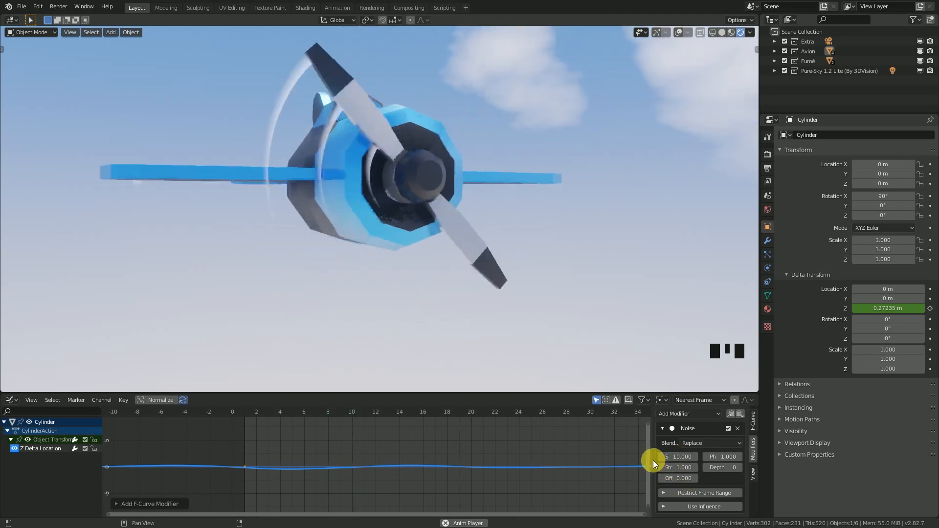
{"action": "left_click_drag", "start_coordinate": [653, 461], "coordinate": [609, 465]}
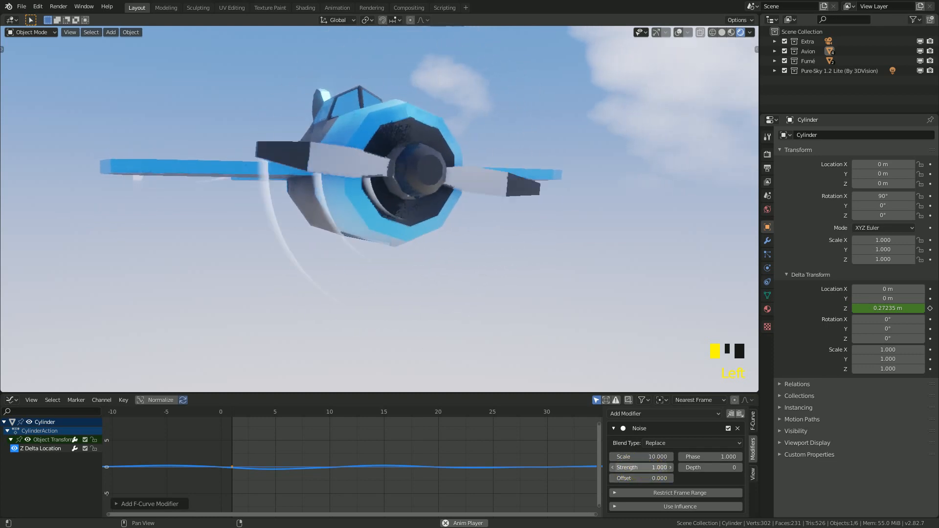
Step: Try a noise strength of 7.9 with a scale of 19.7, and reduce the strength to 0.55
{"action": "left_click_drag", "start_coordinate": [641, 467], "coordinate": [670, 467]}
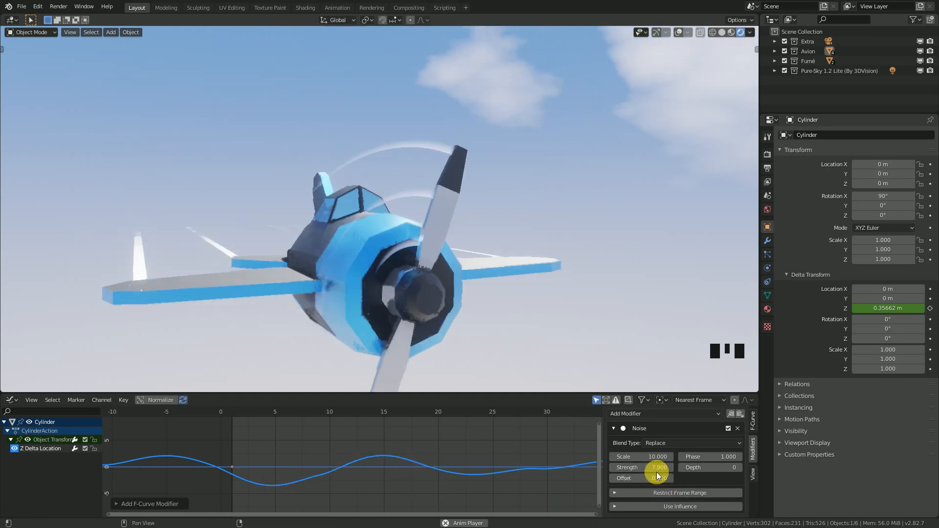
{"action": "left_click_drag", "start_coordinate": [654, 456], "coordinate": [685, 456]}
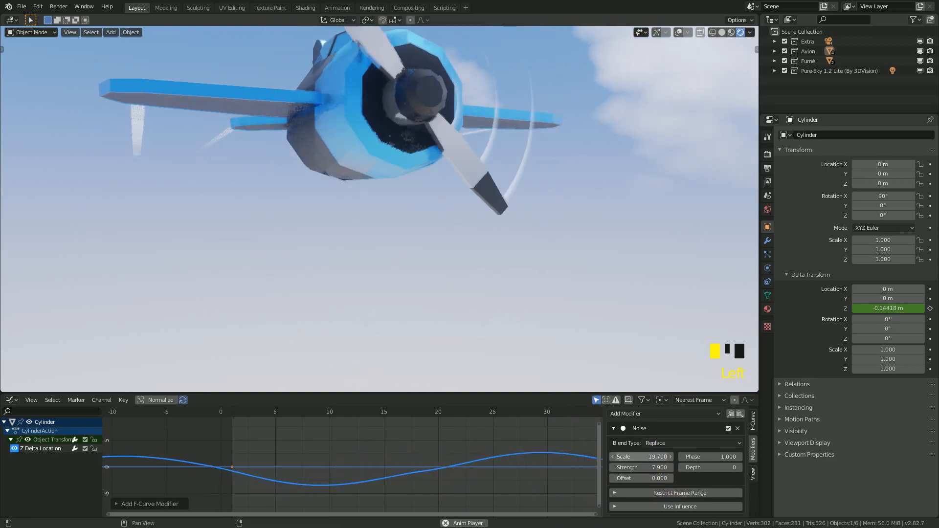
{"action": "left_click", "coordinate": [658, 468]}
{"action": "type", "text": ".55"}
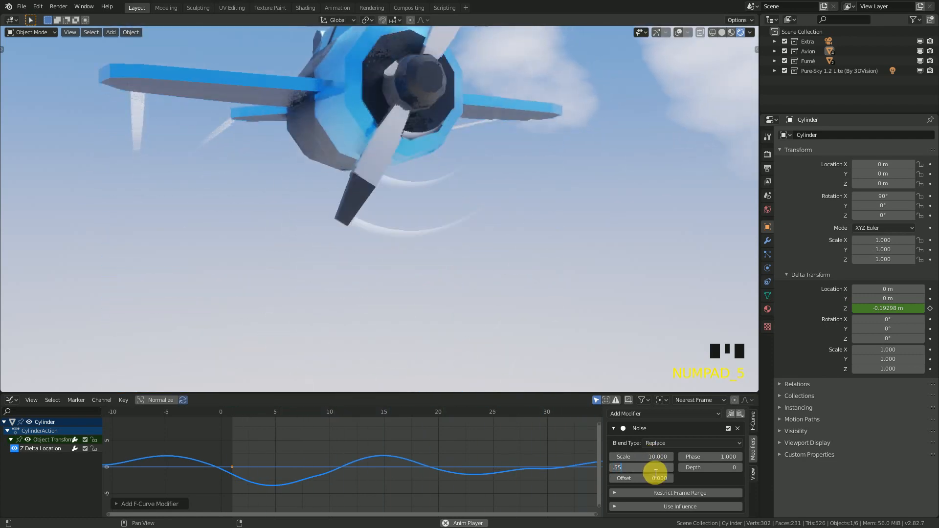
{"action": "key", "text": "Return"}
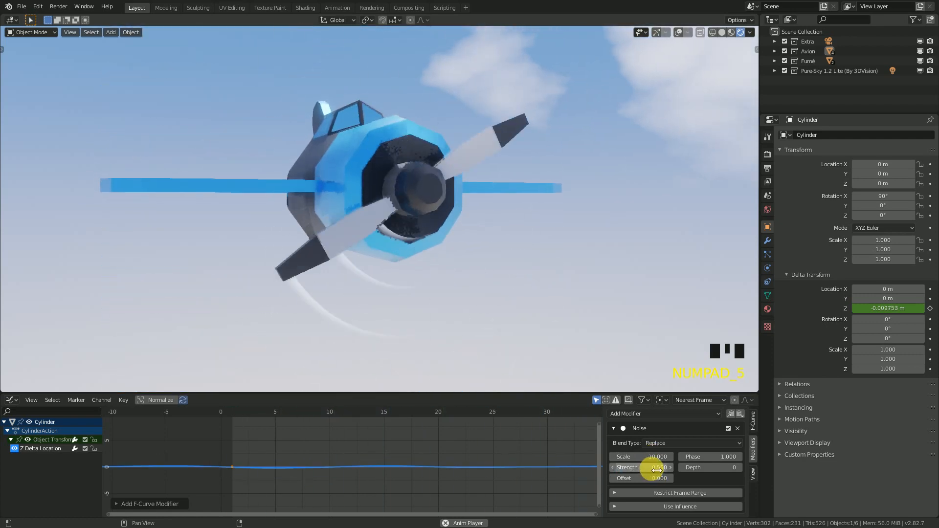
Step: Set the Noise modifier's scale to 50 and its strength to 5
{"action": "left_click_drag", "start_coordinate": [657, 458], "coordinate": [654, 459]}
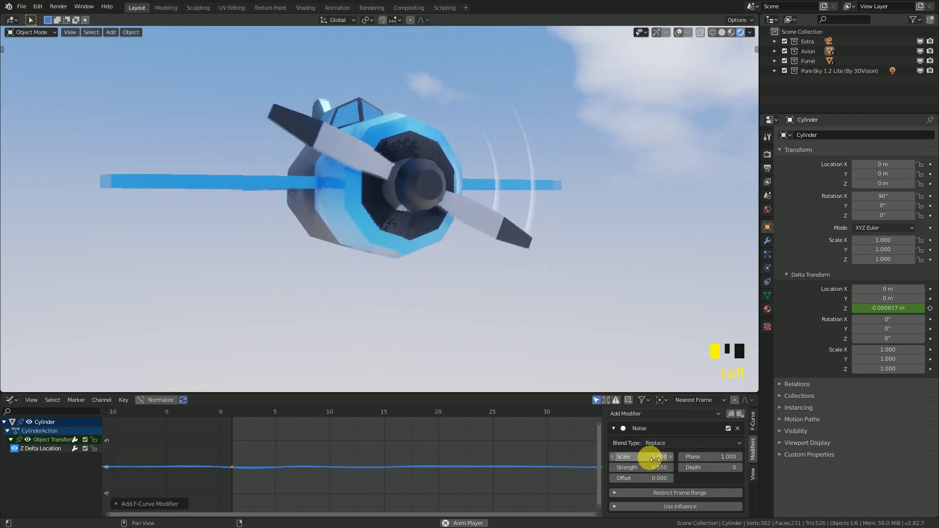
{"action": "left_click", "coordinate": [657, 458]}
{"action": "key", "text": "Return"}
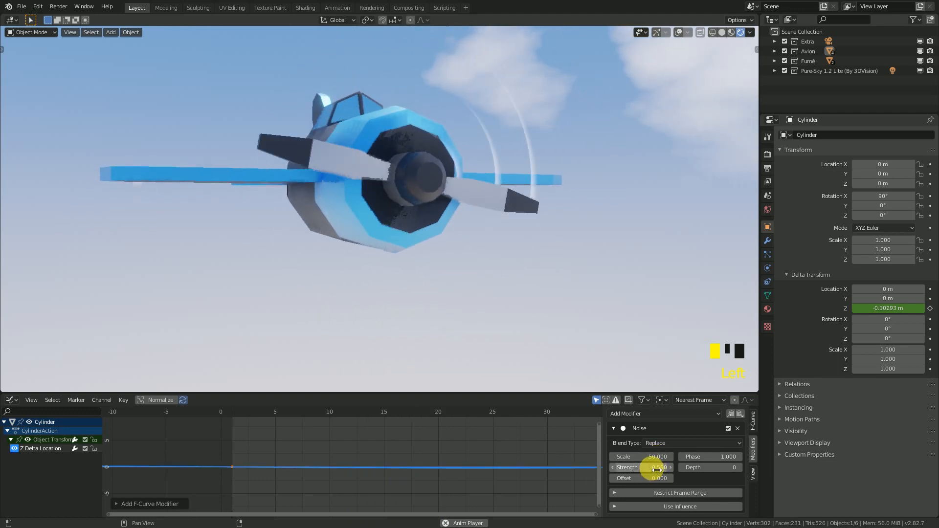
{"action": "left_click", "coordinate": [656, 469]}
{"action": "key", "text": "Return"}
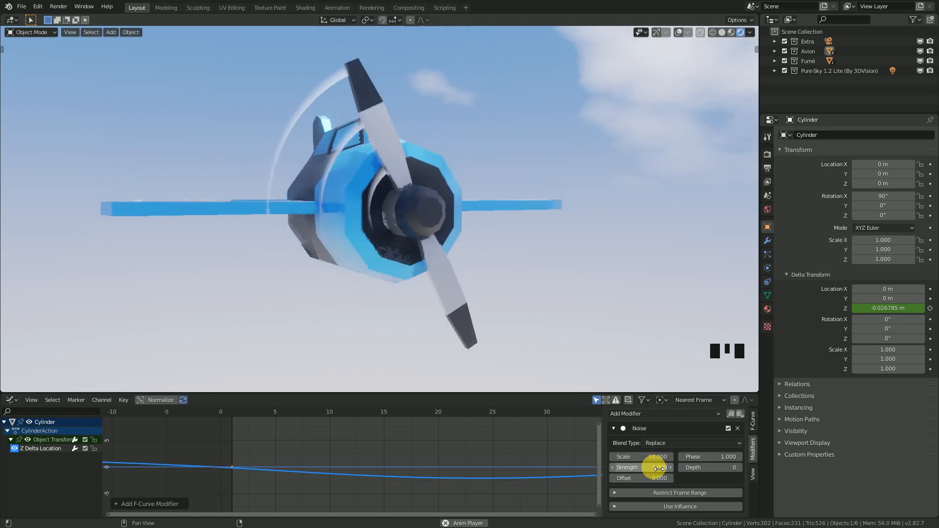
Step: Check the airplane's motion from the front and reduce the noise strength to 3
{"action": "middle_click_drag", "start_coordinate": [540, 295], "coordinate": [497, 288]}
{"action": "middle_click_drag", "start_coordinate": [341, 241], "coordinate": [389, 237]}
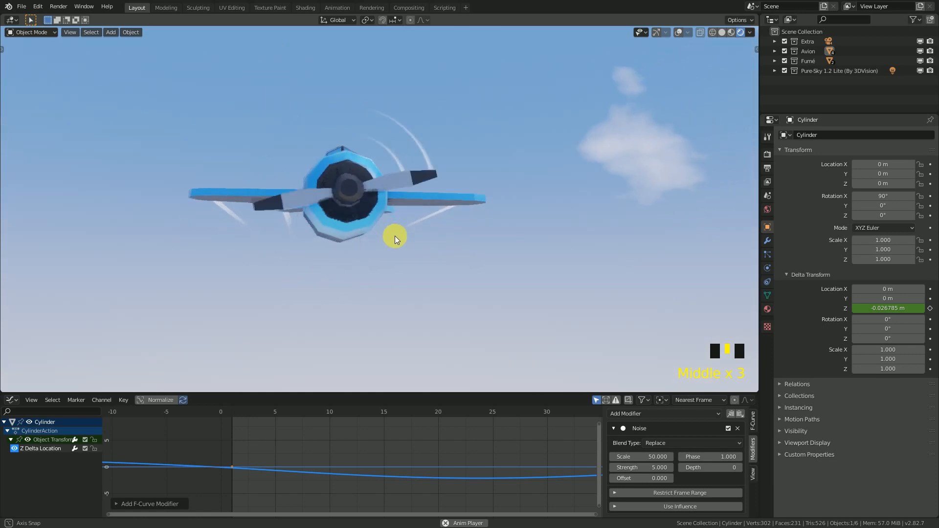
{"action": "left_click", "coordinate": [654, 470]}
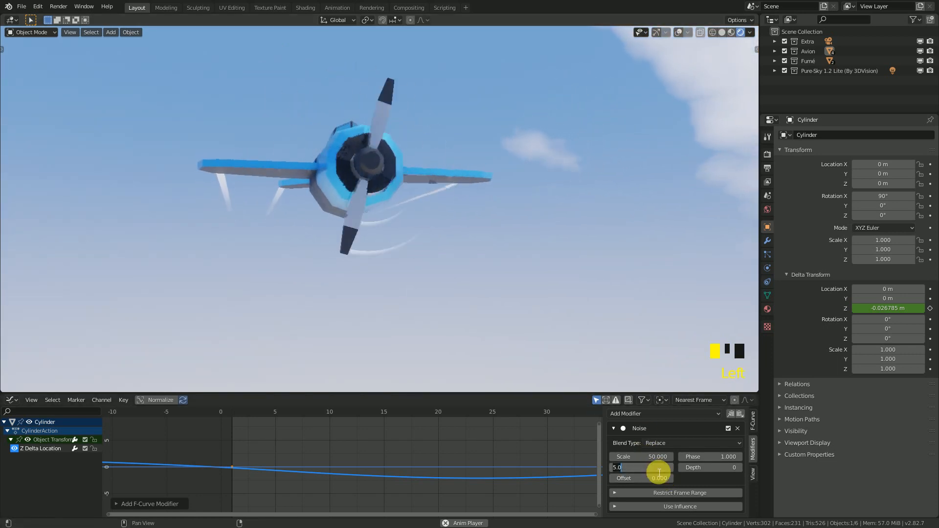
{"action": "type", "text": "3"}
{"action": "key", "text": "Return"}
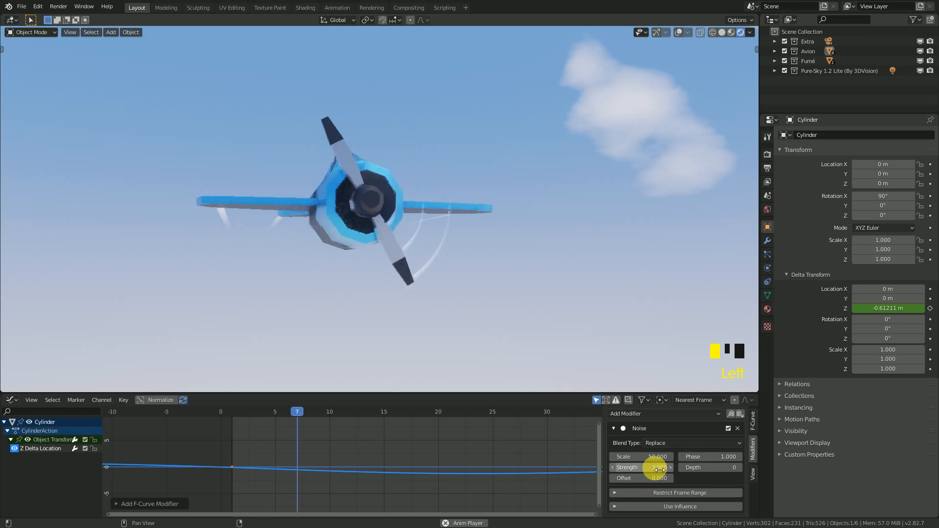
Step: Check the motion from several angles, and set the noise scale to 100 and the strength to 10
{"action": "middle_click_drag", "start_coordinate": [350, 221], "coordinate": [364, 206]}
{"action": "scroll", "coordinate": [364, 206], "scroll_direction": "up", "scroll_amount": 3}
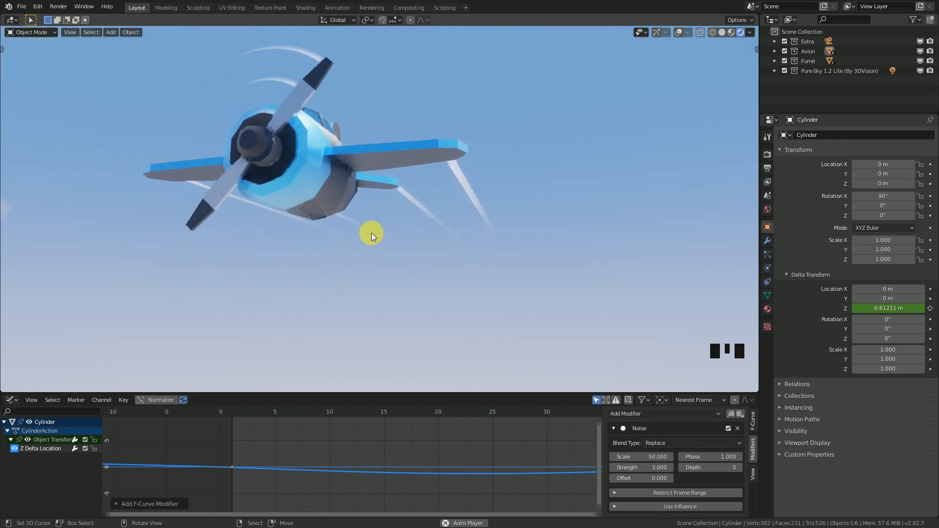
{"action": "middle_click_drag", "start_coordinate": [371, 233], "coordinate": [517, 256]}
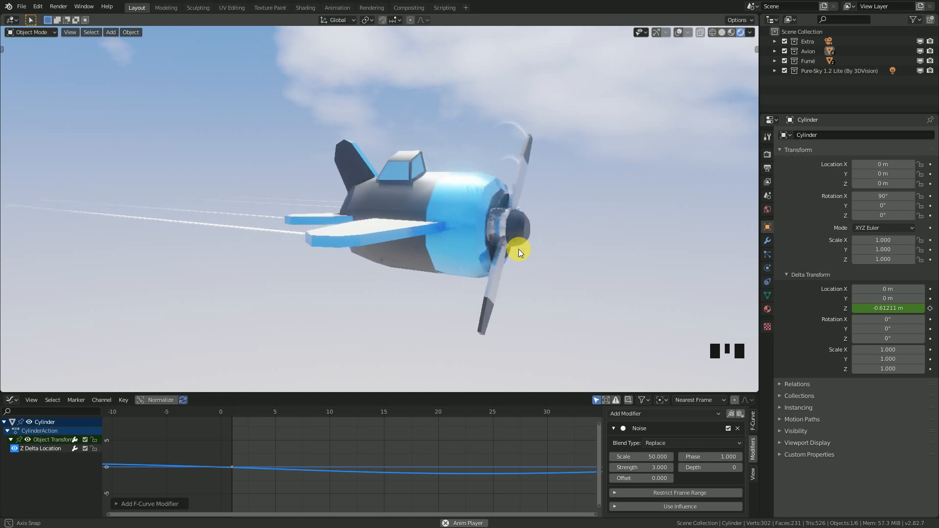
{"action": "middle_click_drag", "start_coordinate": [518, 248], "coordinate": [471, 249]}
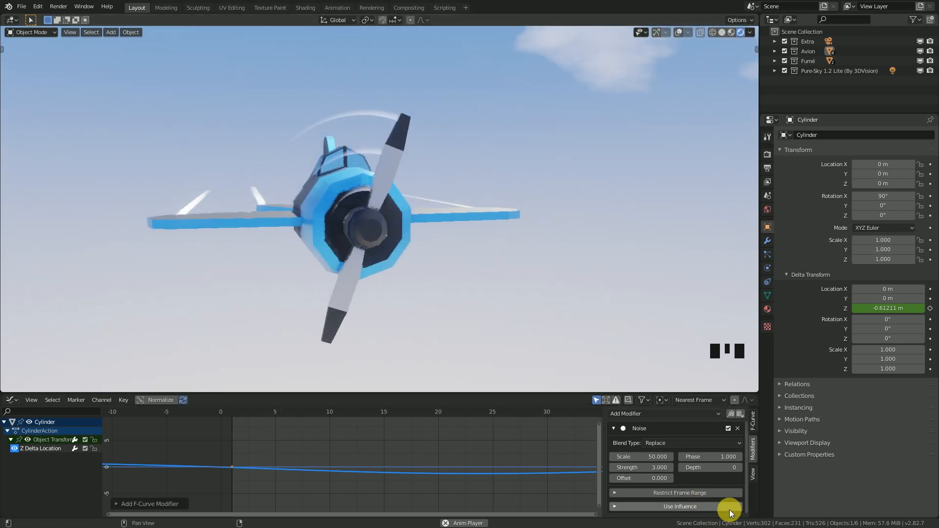
{"action": "left_click_drag", "start_coordinate": [639, 457], "coordinate": [772, 457]}
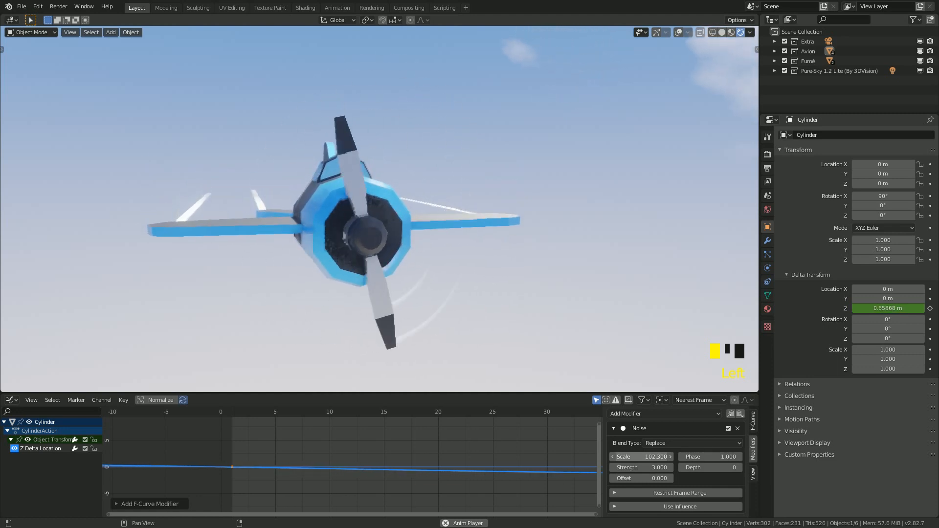
{"action": "left_click", "coordinate": [649, 457]}
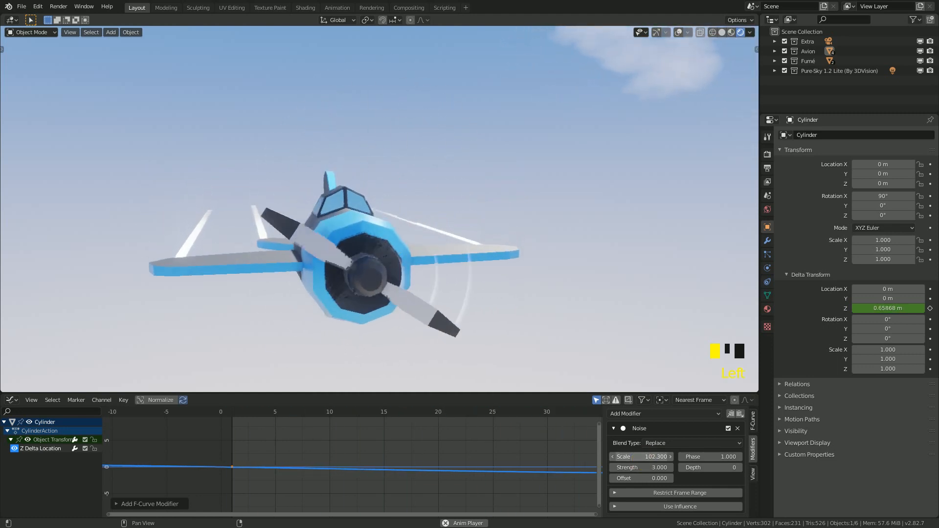
{"action": "type", "text": "100"}
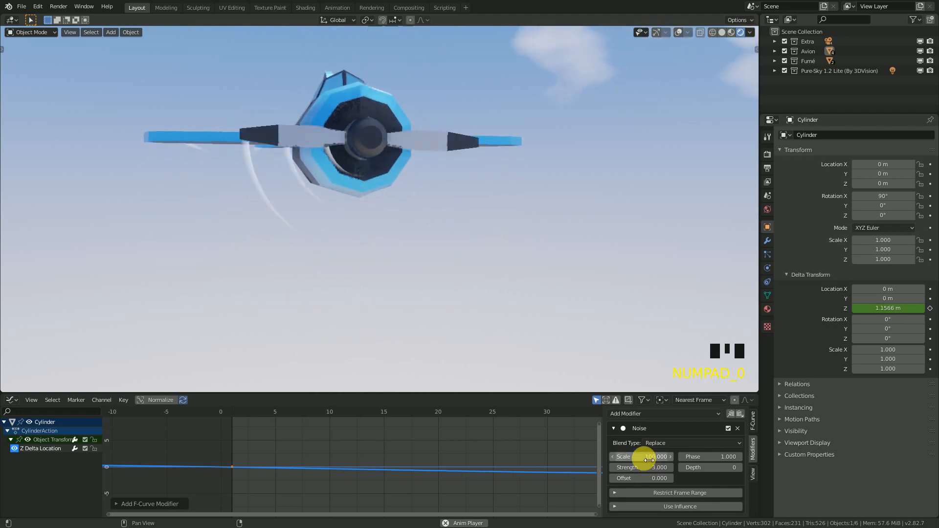
{"action": "left_click", "coordinate": [645, 464]}
{"action": "left_click", "coordinate": [650, 469]}
{"action": "type", "text": "10"}
{"action": "key", "text": "Return"}
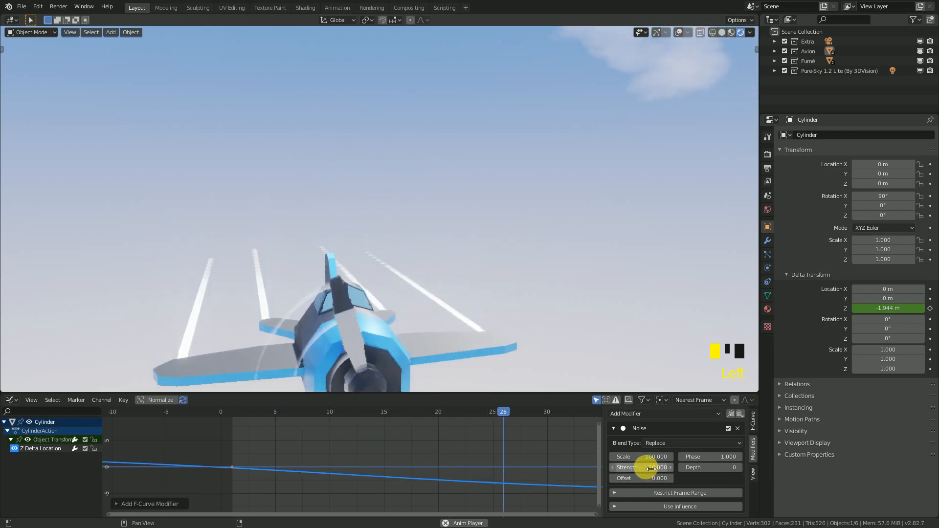
Step: Lower the strength of the Z Delta Location noise to 7
{"action": "middle_click_drag", "start_coordinate": [296, 244], "coordinate": [235, 201]}
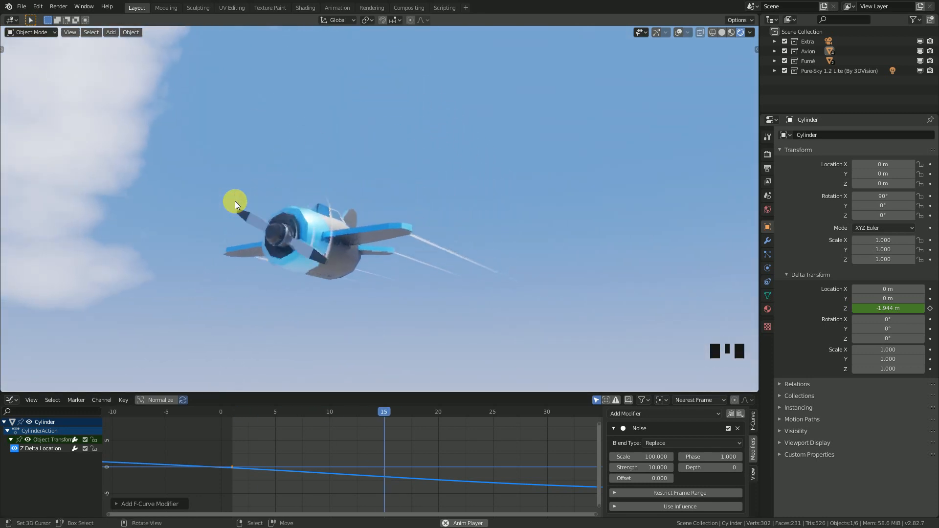
{"action": "left_click", "coordinate": [645, 472]}
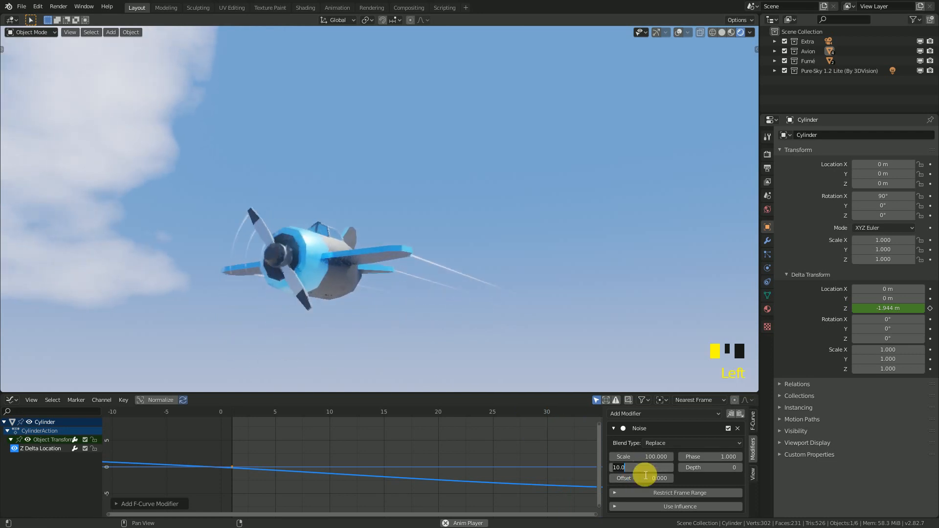
{"action": "type", "text": "7"}
{"action": "key", "text": "Return"}
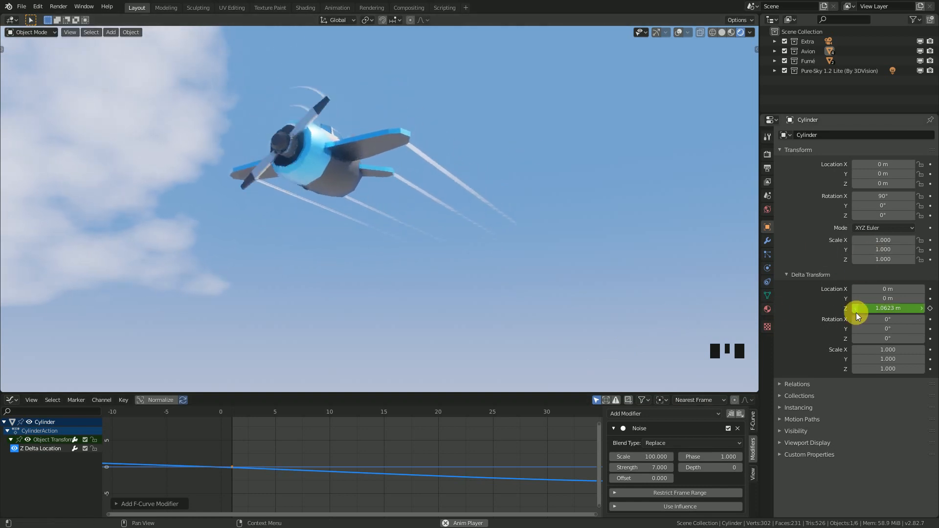
Step: Try changing the airplane's delta rotation on the individual axes
{"action": "scroll", "coordinate": [297, 247], "scroll_direction": "up", "scroll_amount": 2}
{"action": "middle_click_drag", "start_coordinate": [298, 247], "coordinate": [300, 192]}
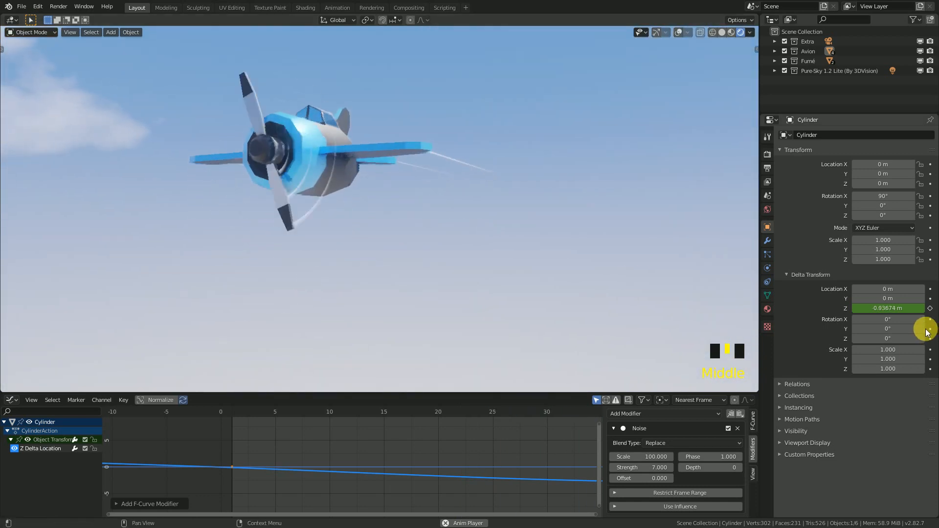
{"action": "mouse_move", "coordinate": [886, 341]}
{"action": "left_mouse_down"}
{"action": "mouse_move", "coordinate": [901, 341]}
{"action": "mouse_move", "coordinate": [892, 320]}
{"action": "mouse_move", "coordinate": [877, 319]}
{"action": "mouse_move", "coordinate": [895, 332]}
{"action": "left_mouse_up"}
{"action": "right_click", "coordinate": [901, 341]}
{"action": "right_click", "coordinate": [882, 319]}
{"action": "right_click", "coordinate": [895, 332]}
Step: Stop the playback and split off a Timeline area between the 3D viewport and the Graph Editor
{"action": "key", "text": "space"}
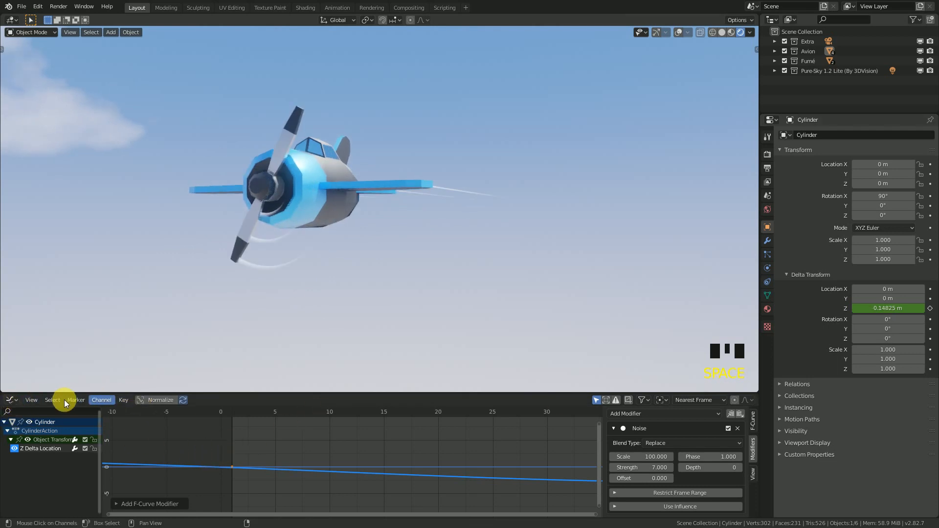
{"action": "left_click", "coordinate": [13, 403]}
{"action": "left_click_drag", "start_coordinate": [8, 391], "coordinate": [10, 349]}
{"action": "left_click", "coordinate": [11, 355]}
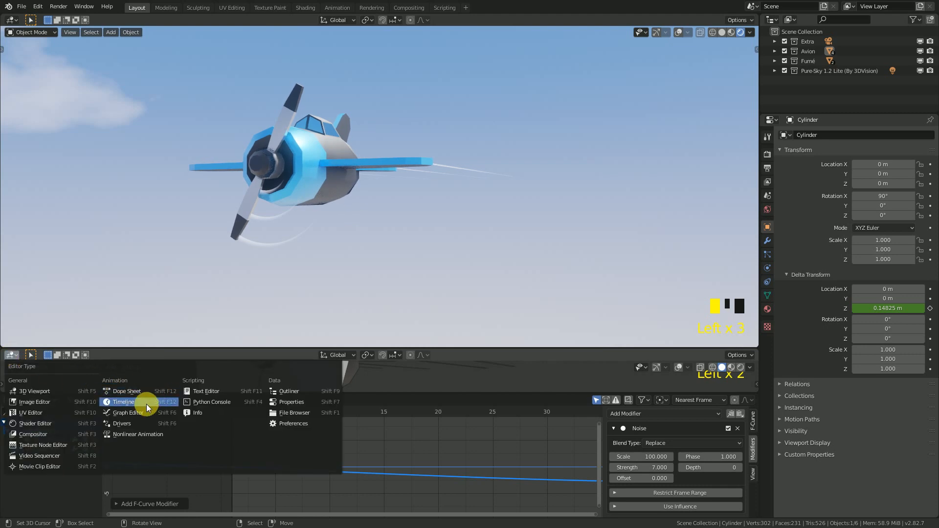
{"action": "left_click", "coordinate": [123, 402]}
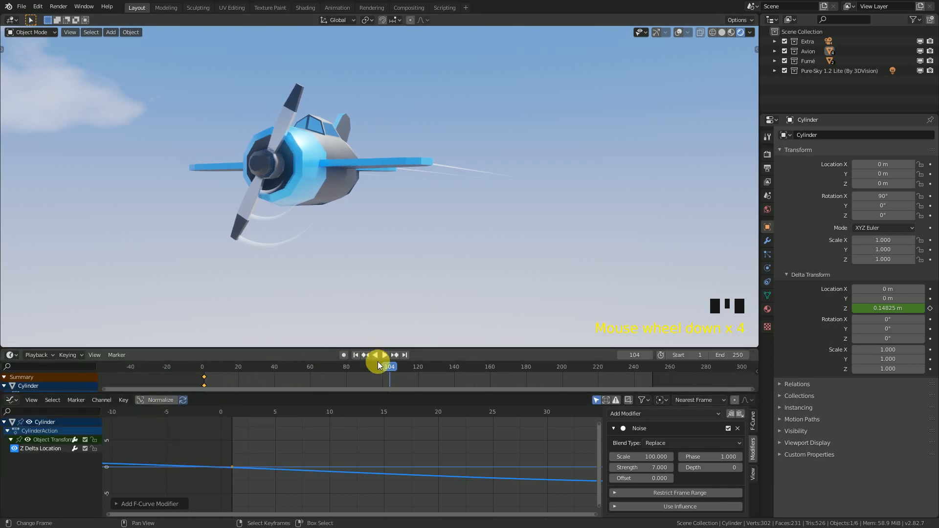
Step: Return to frame 1 and insert a single keyframe on the airplane's Y delta rotation
{"action": "left_click", "coordinate": [215, 384]}
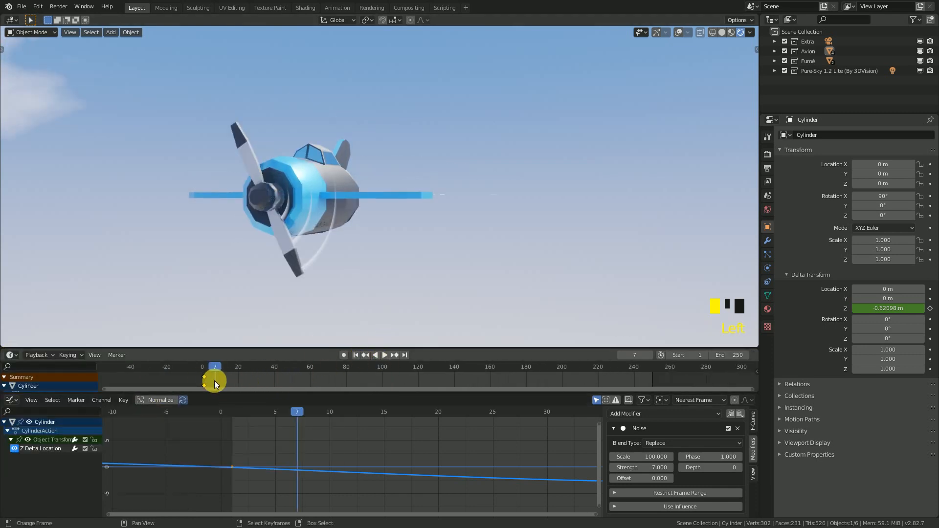
{"action": "left_click", "coordinate": [356, 356]}
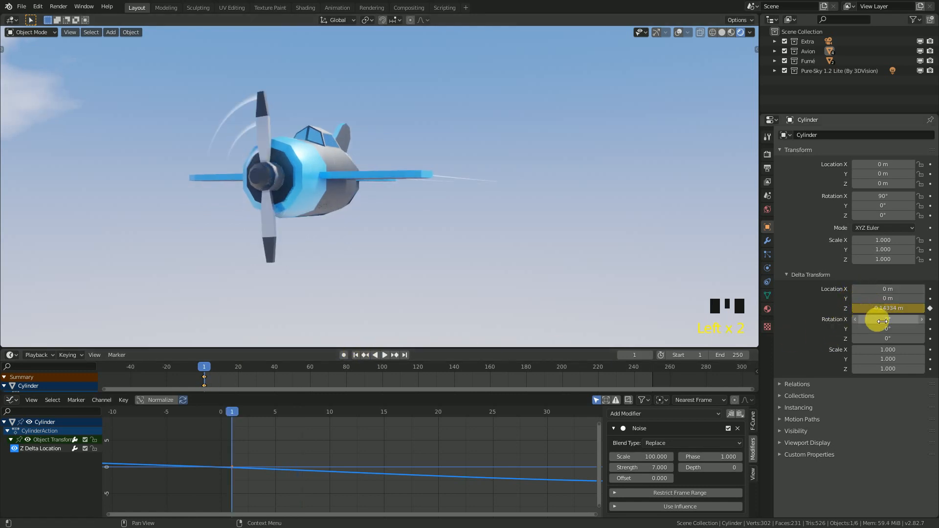
{"action": "left_click_drag", "start_coordinate": [885, 329], "coordinate": [889, 329]}
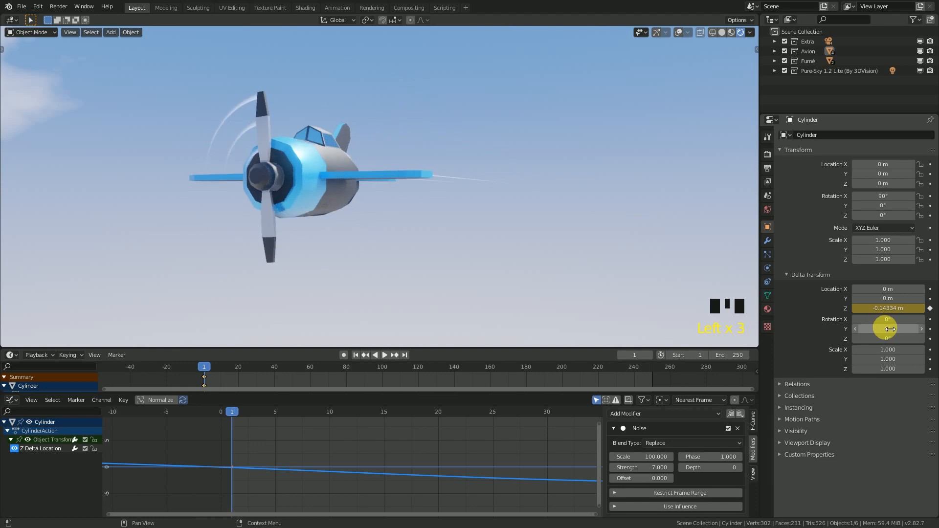
{"action": "right_click", "coordinate": [888, 329]}
{"action": "left_click", "coordinate": [860, 340]}
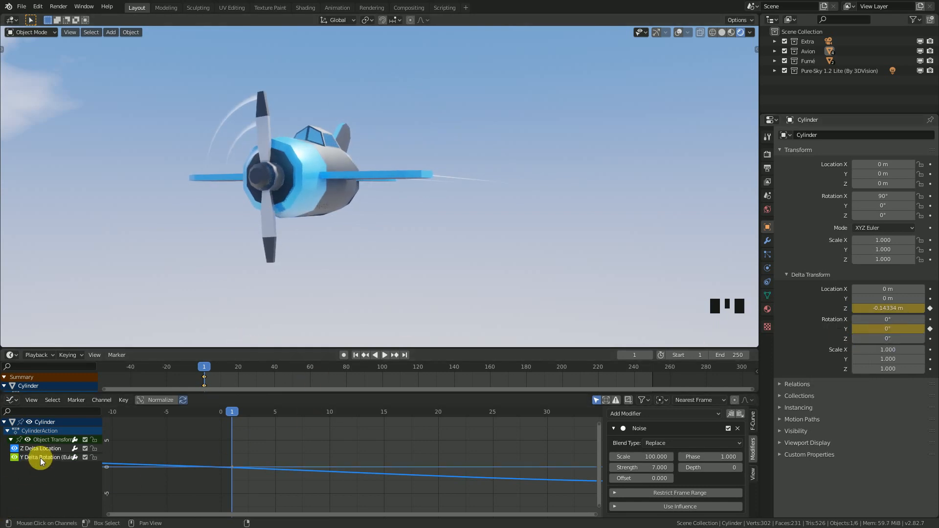
Step: Add a Noise modifier to the Y Delta Rotation curve and play the animation to check it up close
{"action": "left_click", "coordinate": [52, 458]}
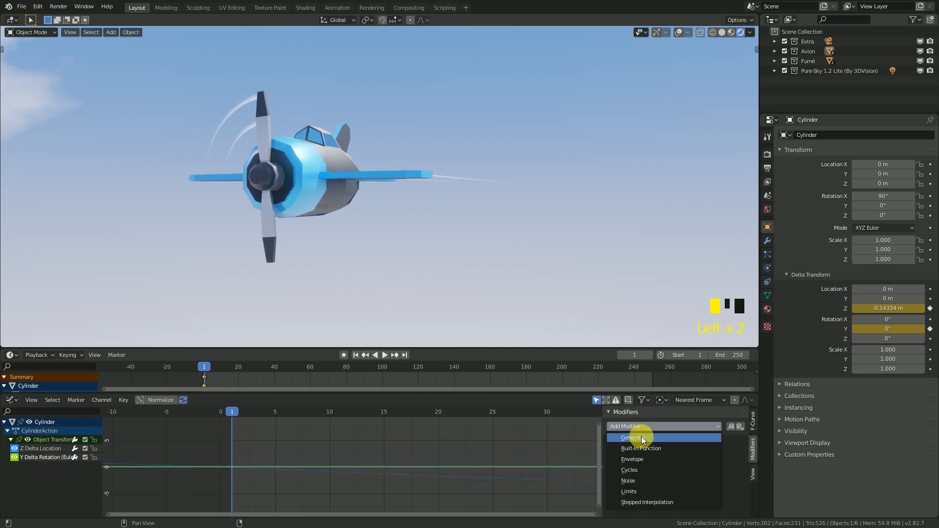
{"action": "left_click", "coordinate": [644, 481]}
{"action": "key", "text": "space"}
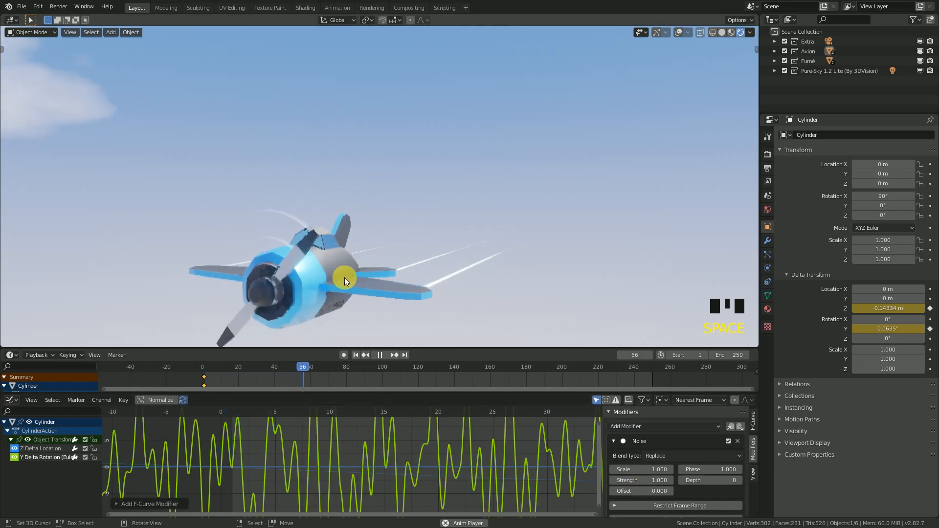
{"action": "middle_click_drag", "start_coordinate": [373, 259], "coordinate": [375, 180]}
{"action": "scroll", "coordinate": [372, 192], "scroll_direction": "up", "scroll_amount": 2}
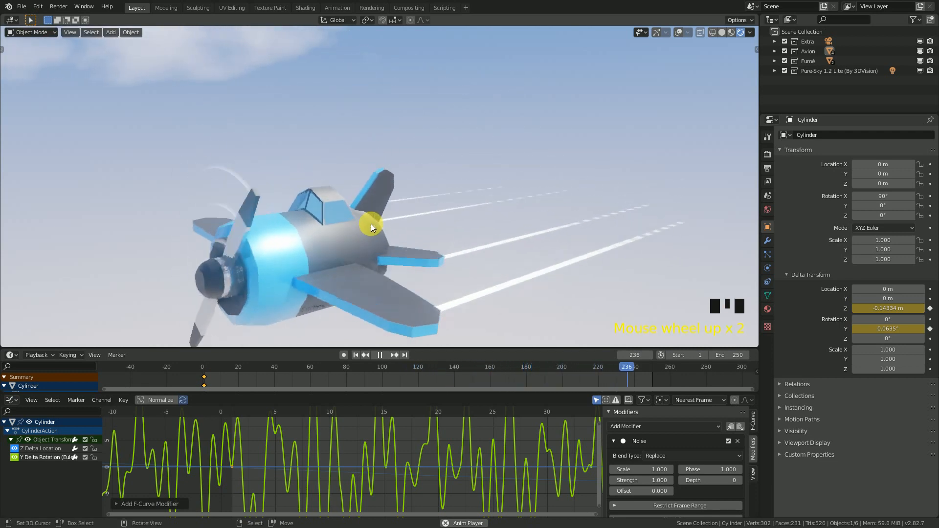
Step: Set the scale of the Y Delta Rotation curve's Noise modifier to 50
{"action": "left_click", "coordinate": [651, 470]}
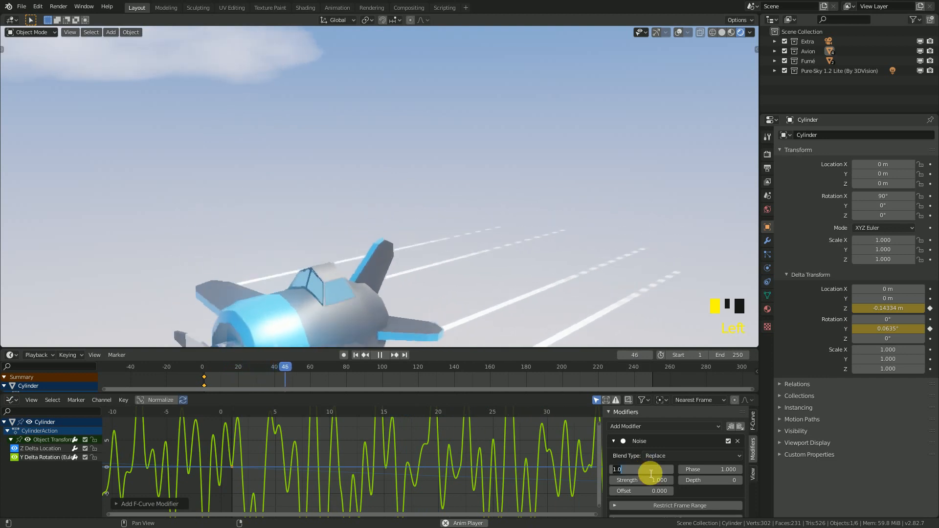
{"action": "type", "text": "50"}
{"action": "key", "text": "Return"}
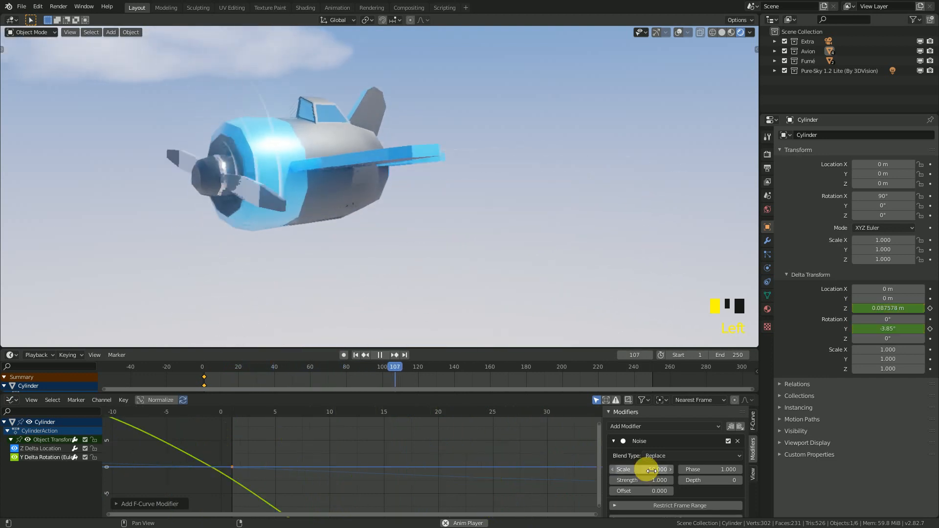
Step: Examine the playing airplane animation from several angles to judge the slower rotation noise
{"action": "scroll", "coordinate": [439, 195], "scroll_direction": "down", "scroll_amount": 1}
{"action": "middle_click_drag", "start_coordinate": [439, 194], "coordinate": [441, 216], "text": "shift"}
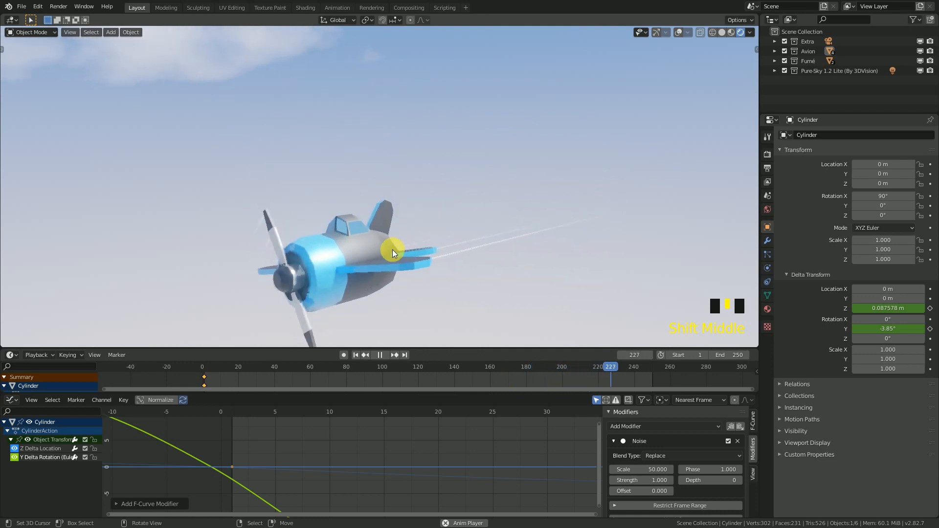
{"action": "middle_click_drag", "start_coordinate": [398, 247], "coordinate": [482, 224]}
{"action": "mouse_move", "coordinate": [445, 271]}
{"action": "middle_mouse_down", "text": "shift"}
{"action": "mouse_move", "coordinate": [451, 240]}
{"action": "mouse_move", "coordinate": [436, 262]}
{"action": "middle_mouse_up", "text": "shift"}
{"action": "scroll", "coordinate": [461, 188], "scroll_direction": "down", "scroll_amount": 2}
{"action": "middle_click_drag", "start_coordinate": [479, 171], "coordinate": [492, 219], "text": "shift"}
{"action": "middle_click_drag", "start_coordinate": [492, 186], "coordinate": [482, 251], "text": "shift"}
{"action": "middle_click_drag", "start_coordinate": [467, 222], "coordinate": [391, 267]}
{"action": "middle_click_drag", "start_coordinate": [442, 251], "coordinate": [574, 233]}
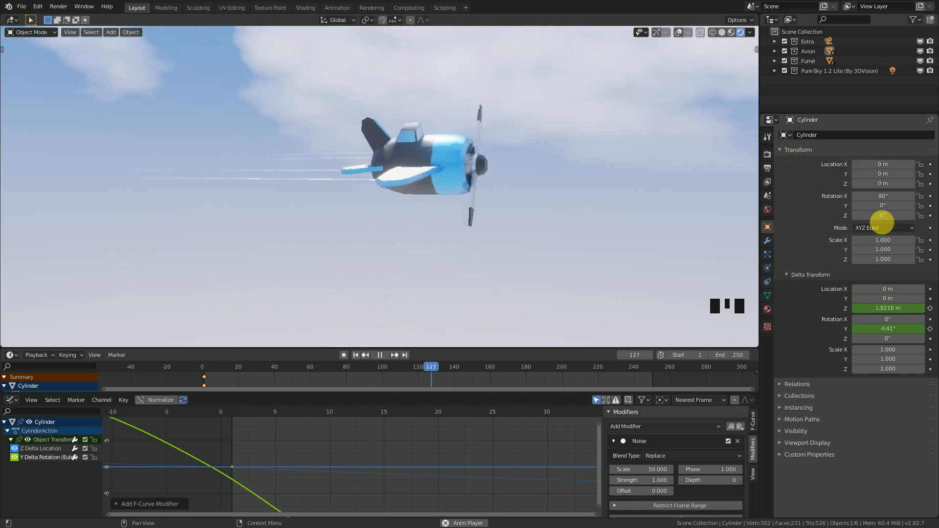
Step: Turn on the viewport overlays and raise the airplane along the global Z axis to about 5.58 m during playback
{"action": "left_click", "coordinate": [675, 32]}
{"action": "left_click", "coordinate": [442, 199]}
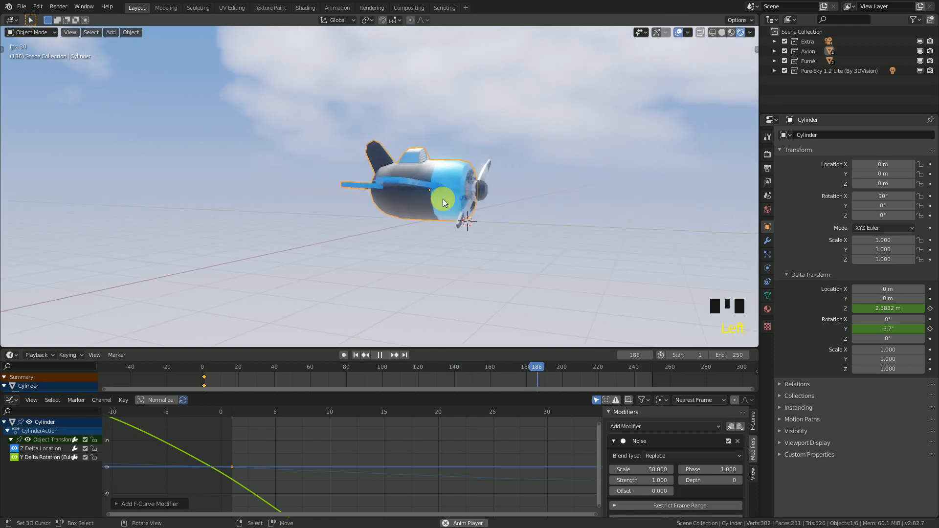
{"action": "middle_click_drag", "start_coordinate": [465, 277], "coordinate": [422, 295]}
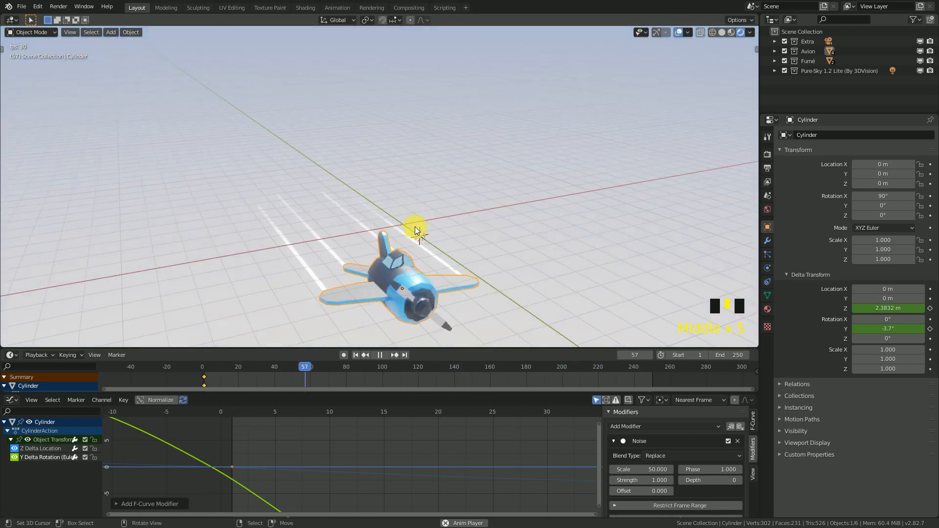
{"action": "scroll", "coordinate": [408, 213], "scroll_direction": "down", "scroll_amount": 2}
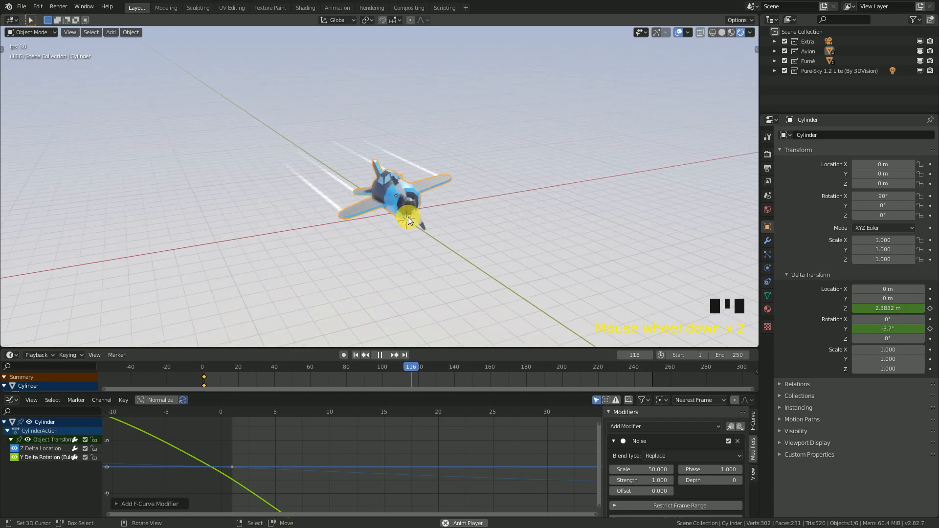
{"action": "key", "text": "g"}
{"action": "key", "text": "z"}
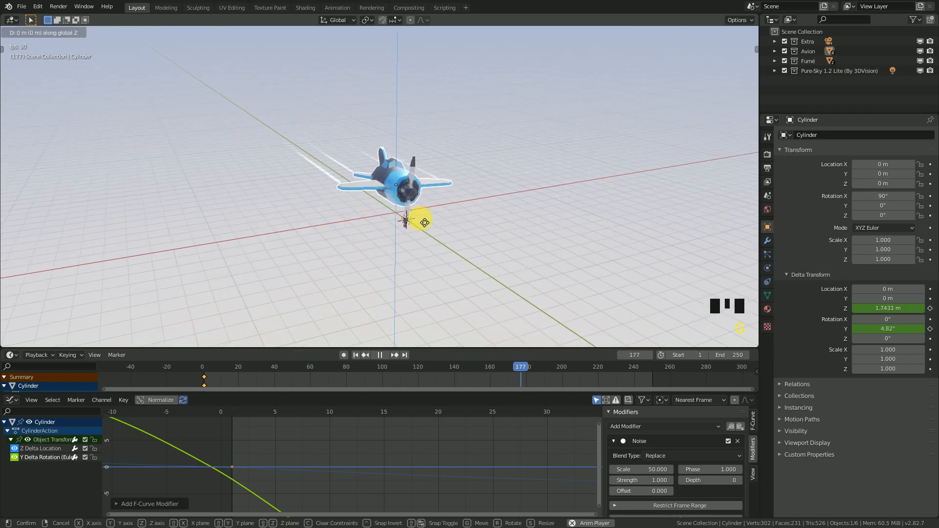
{"action": "left_click", "coordinate": [442, 116]}
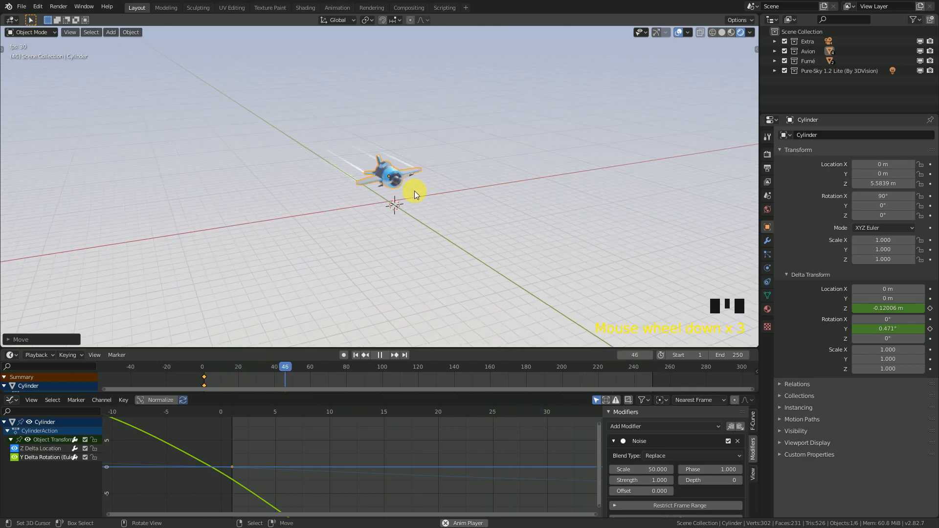
Step: Raise the airplane further along the global Z axis to a height of about 14.15 m
{"action": "key", "text": "g"}
{"action": "key", "text": "z"}
{"action": "left_click", "coordinate": [424, 106]}
{"action": "scroll", "coordinate": [421, 127], "scroll_direction": "up", "scroll_amount": 3}
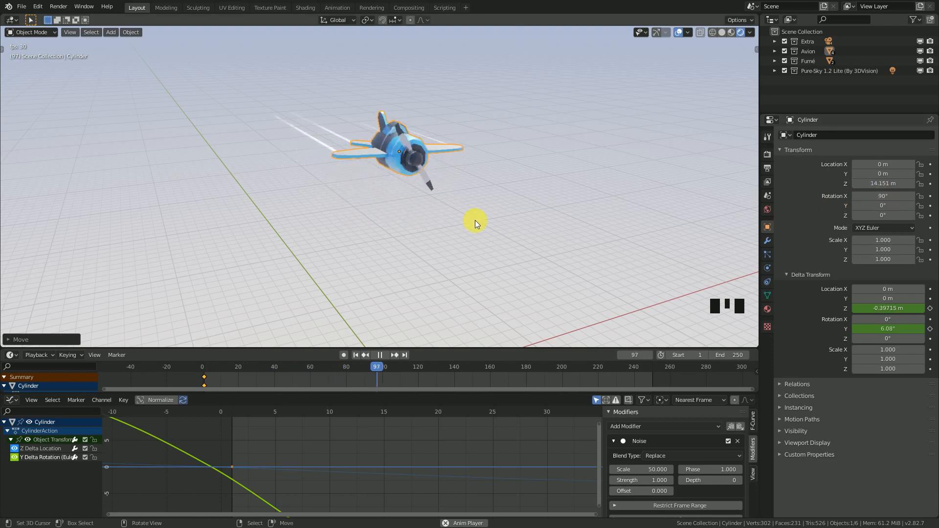
Step: Try rotating the airplane about the global Y and X axes while the animation plays
{"action": "middle_click_drag", "start_coordinate": [426, 160], "coordinate": [470, 159]}
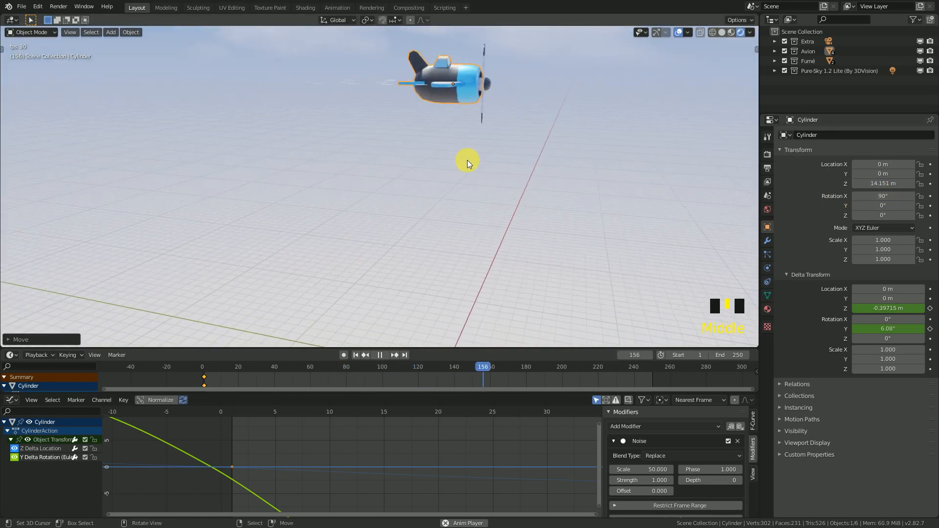
{"action": "key", "text": "r"}
{"action": "key", "text": "y"}
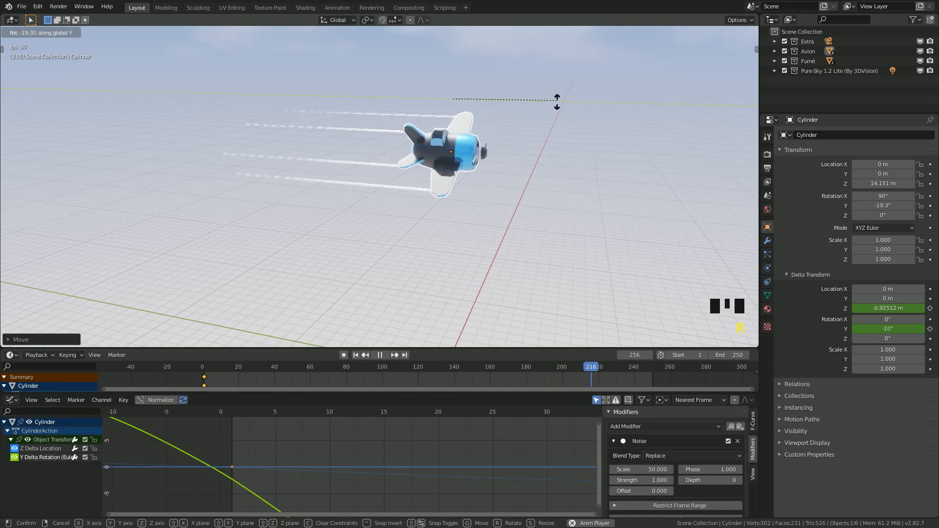
{"action": "key", "text": "x"}
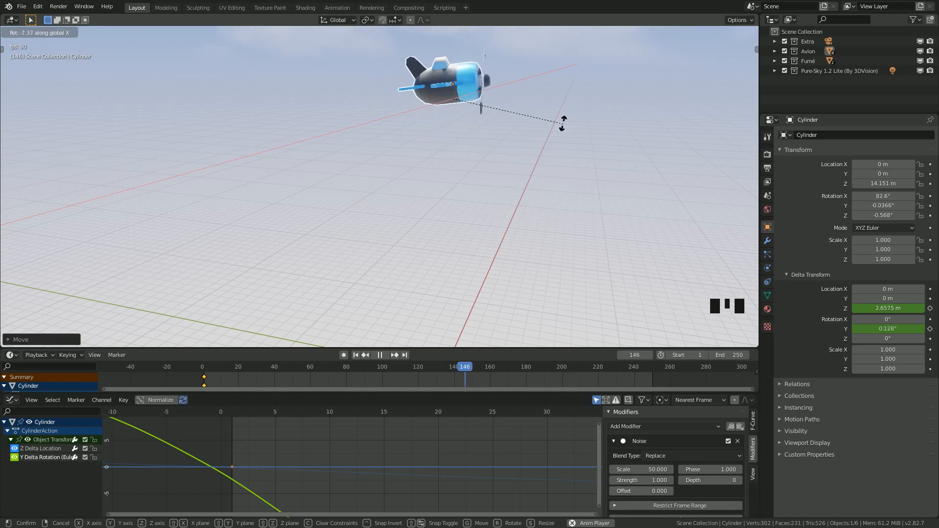
{"action": "right_click", "coordinate": [548, 203]}
Step: Stop the playback, close the Graph Editor area and shrink the Timeline to enlarge the 3D viewport
{"action": "middle_click_drag", "start_coordinate": [528, 188], "coordinate": [446, 210]}
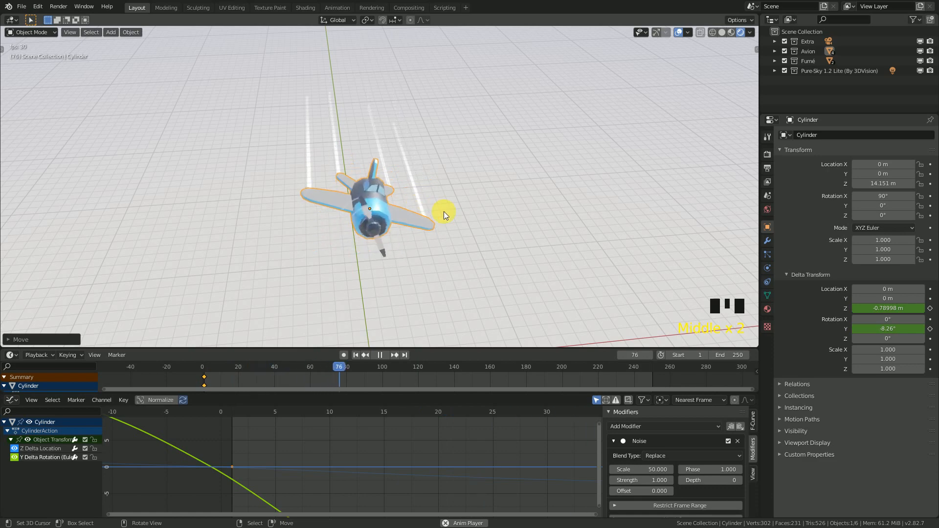
{"action": "key", "text": "space"}
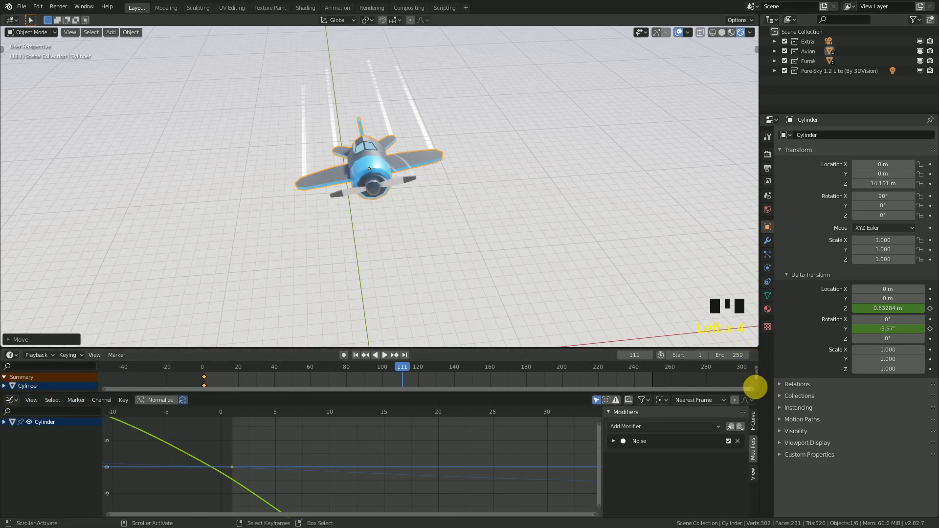
{"action": "left_click_drag", "start_coordinate": [753, 390], "coordinate": [747, 415]}
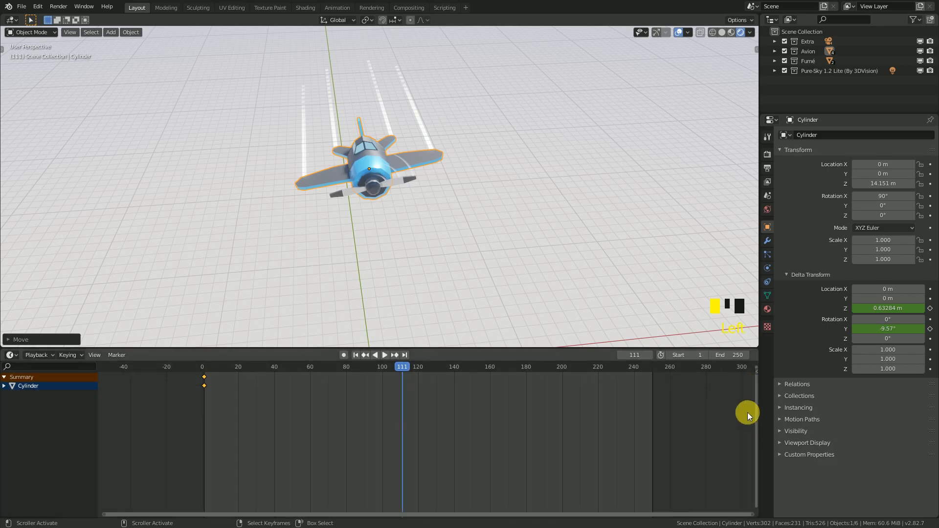
{"action": "left_click_drag", "start_coordinate": [186, 353], "coordinate": [176, 468]}
Step: Look through the camera, enable the Extras overlay and select the camera
{"action": "middle_click_drag", "start_coordinate": [214, 426], "coordinate": [376, 260]}
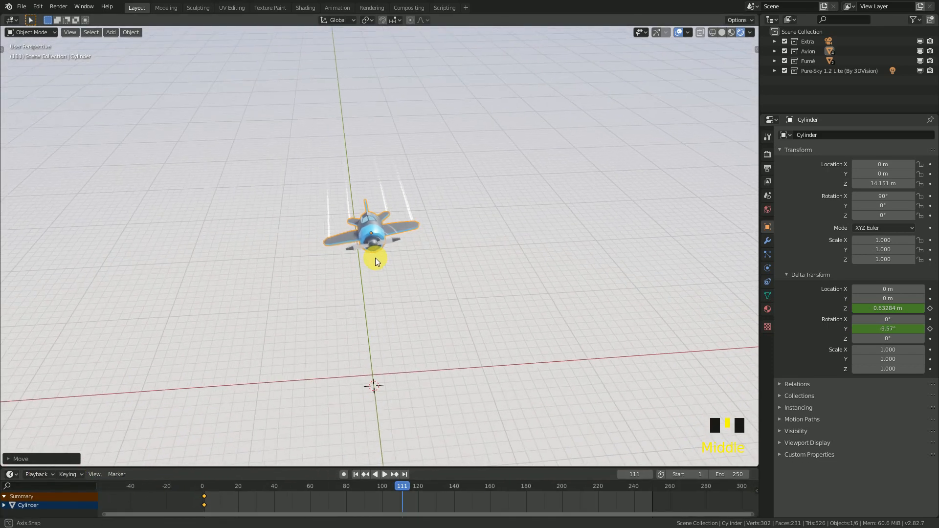
{"action": "key", "text": "KP_0"}
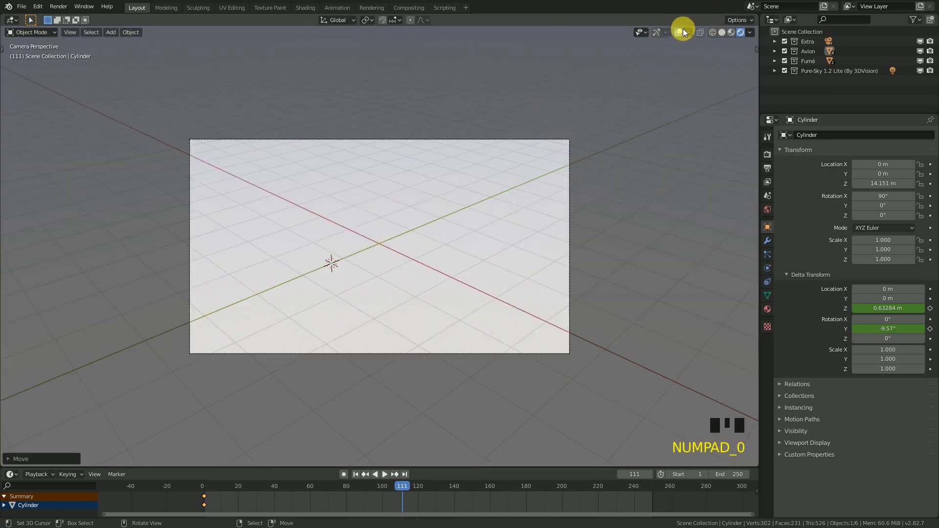
{"action": "left_click", "coordinate": [774, 41]}
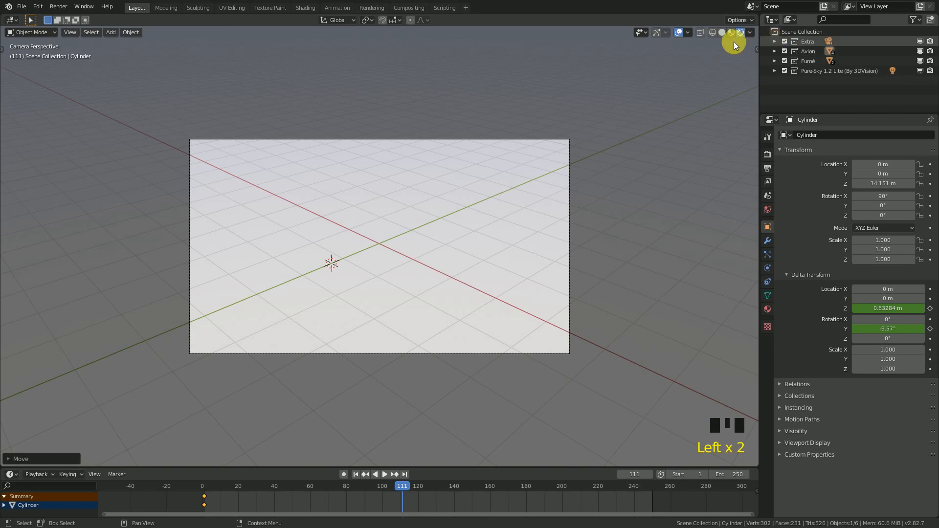
{"action": "left_click", "coordinate": [687, 32]}
{"action": "left_click", "coordinate": [640, 115]}
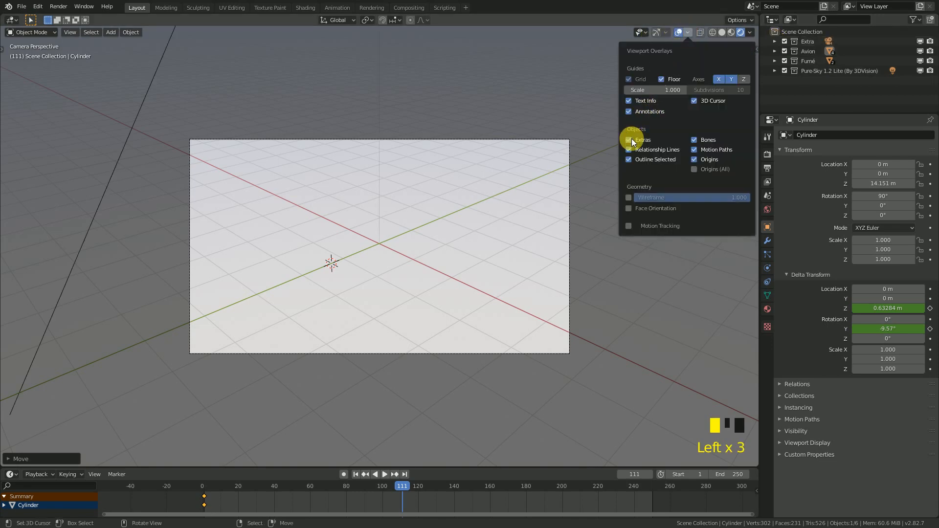
{"action": "scroll", "coordinate": [501, 143], "scroll_direction": "down", "scroll_amount": 10}
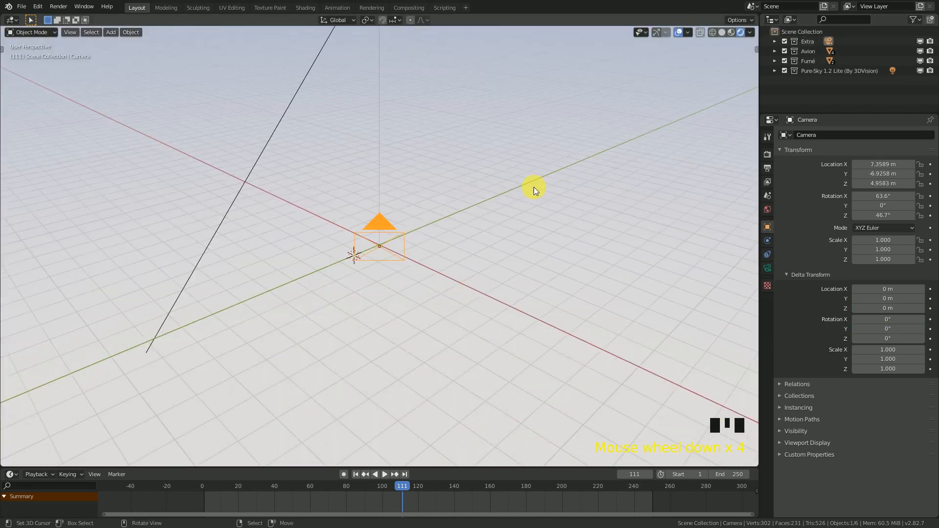
Step: Frame the flying airplane from a low front angle against the sky and align the camera to that view
{"action": "middle_click_drag", "start_coordinate": [533, 187], "coordinate": [517, 201]}
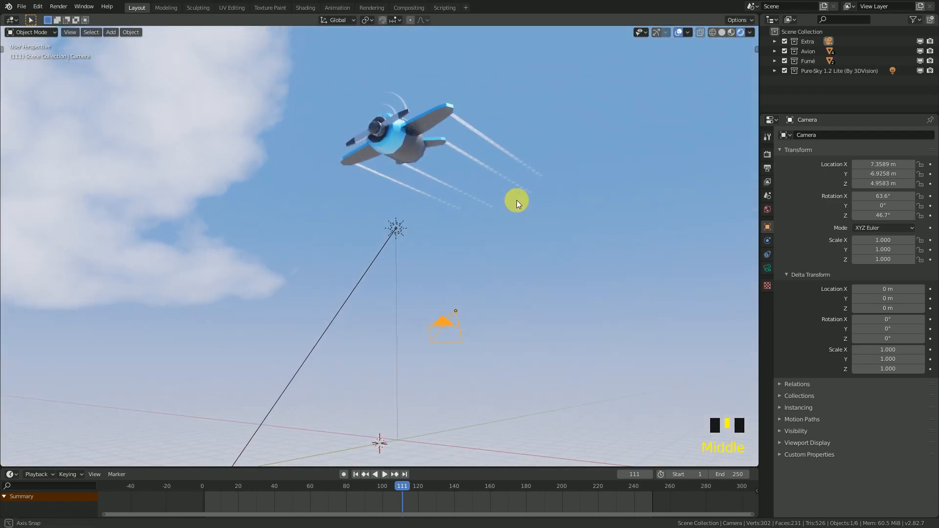
{"action": "middle_click_drag", "start_coordinate": [536, 272], "coordinate": [532, 244], "text": "ctrl"}
{"action": "middle_click_drag", "start_coordinate": [541, 171], "coordinate": [541, 257], "text": "shift"}
{"action": "mouse_move", "coordinate": [536, 246]}
{"action": "middle_mouse_down"}
{"action": "mouse_move", "coordinate": [512, 260]}
{"action": "mouse_move", "coordinate": [524, 234]}
{"action": "mouse_move", "coordinate": [525, 271]}
{"action": "mouse_move", "coordinate": [510, 242]}
{"action": "mouse_move", "coordinate": [529, 253]}
{"action": "mouse_move", "coordinate": [530, 237]}
{"action": "mouse_move", "coordinate": [542, 259]}
{"action": "mouse_move", "coordinate": [545, 228]}
{"action": "mouse_move", "coordinate": [538, 253]}
{"action": "middle_mouse_up"}
{"action": "key", "text": "space"}
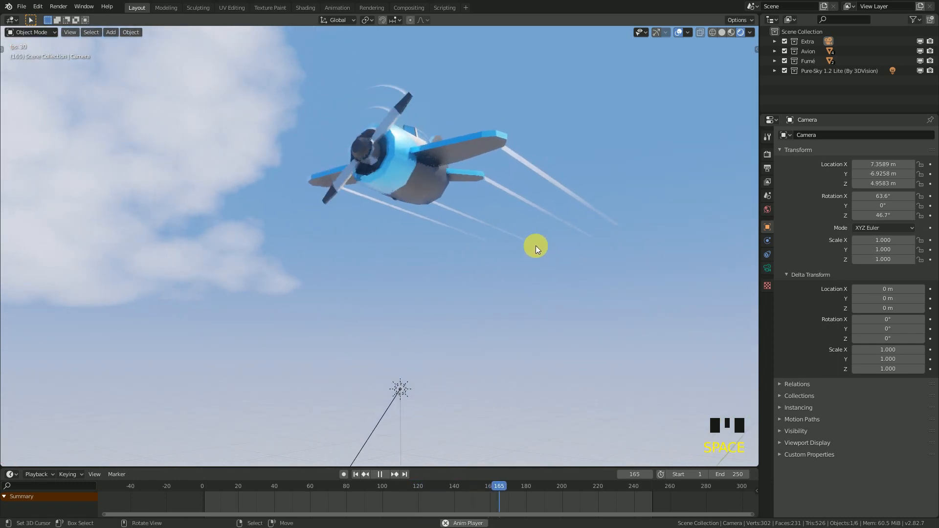
{"action": "mouse_move", "coordinate": [538, 250]}
{"action": "middle_mouse_down"}
{"action": "mouse_move", "coordinate": [522, 248]}
{"action": "mouse_move", "coordinate": [532, 244]}
{"action": "middle_mouse_up"}
{"action": "key", "text": "space"}
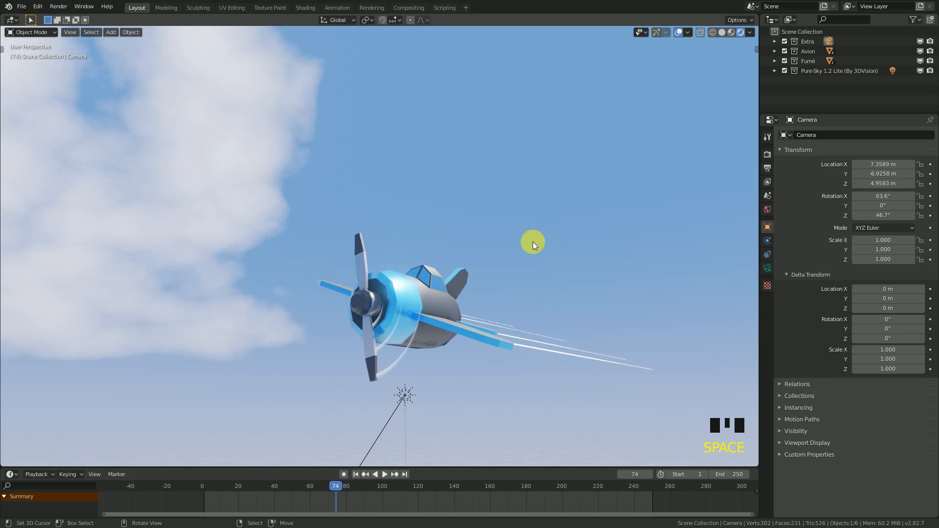
{"action": "key", "text": "ctrl+alt+KP_0"}
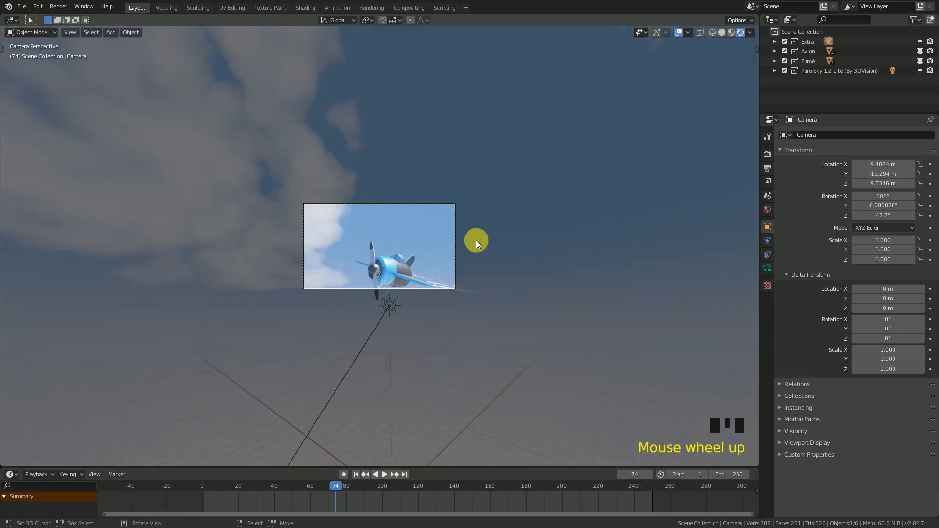
Step: Move the camera to about X 12.11, Y -13.39, Z 6.05 m, keeping the airplane in frame during playback
{"action": "scroll", "coordinate": [473, 251], "scroll_direction": "up", "scroll_amount": 7}
{"action": "key", "text": "g"}
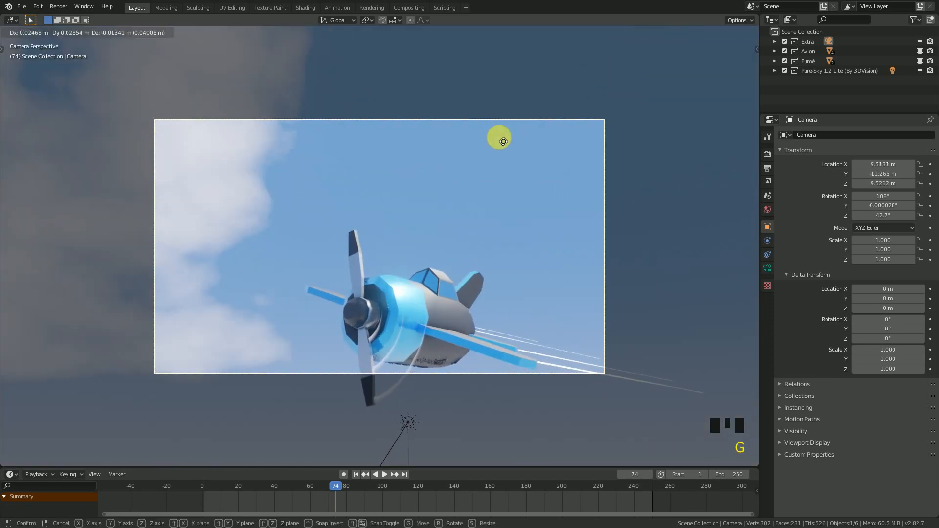
{"action": "left_click", "coordinate": [541, 371]}
{"action": "key", "text": "space"}
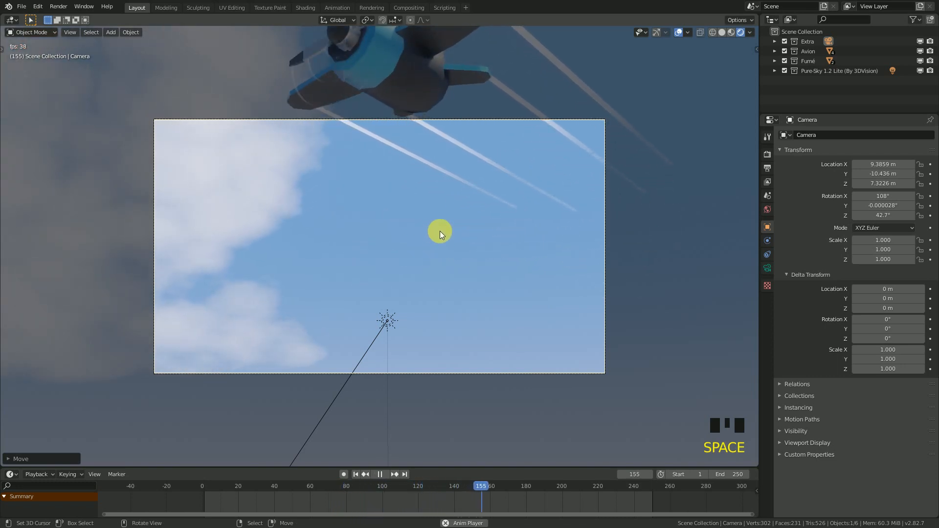
{"action": "key", "text": "g"}
{"action": "left_click", "coordinate": [468, 337]}
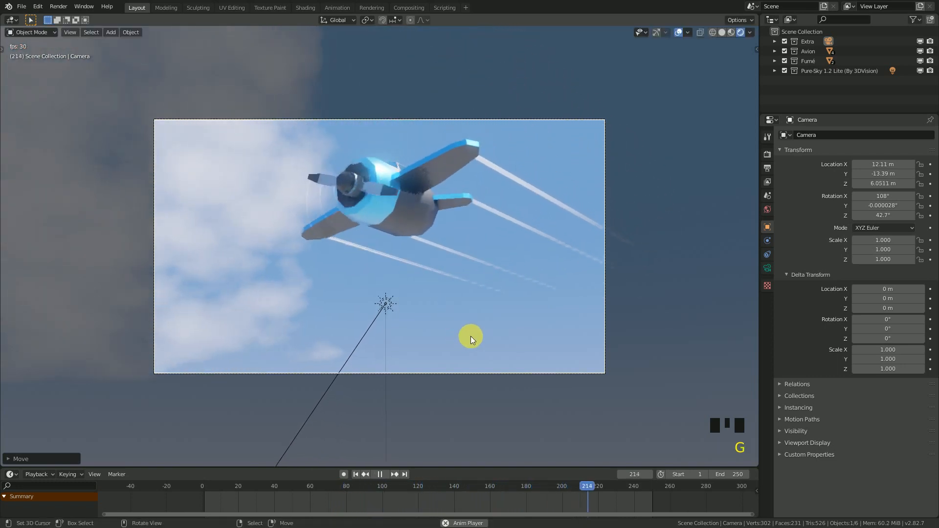
{"action": "scroll", "coordinate": [500, 300], "scroll_direction": "up", "scroll_amount": 2}
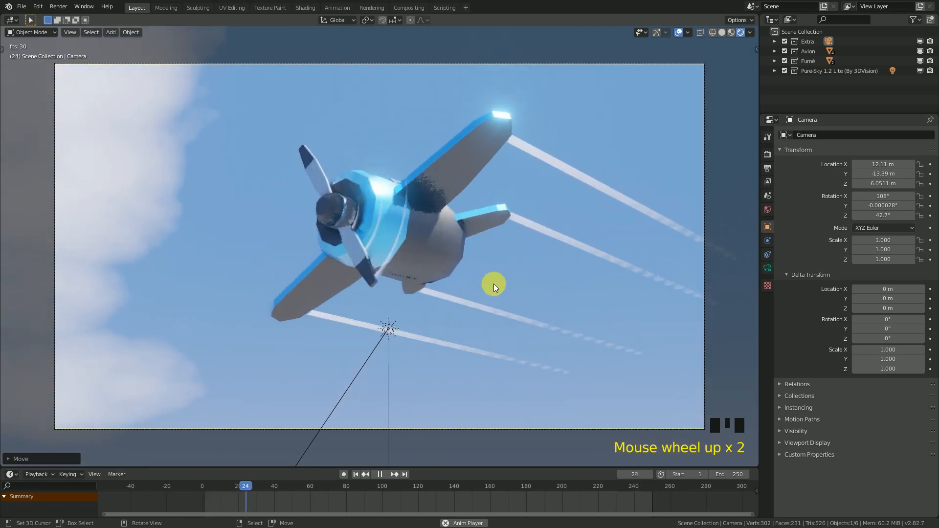
{"action": "key", "text": "space"}
Step: Set the camera's focal length to 20 mm and play the animation to check the framing
{"action": "left_click", "coordinate": [768, 270]}
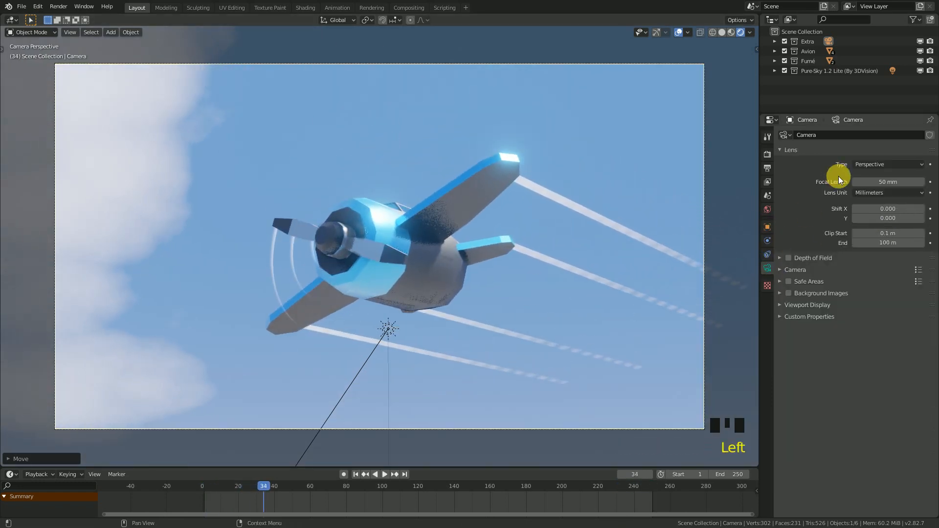
{"action": "left_click", "coordinate": [901, 187]}
{"action": "type", "text": "30"}
{"action": "key", "text": "Return"}
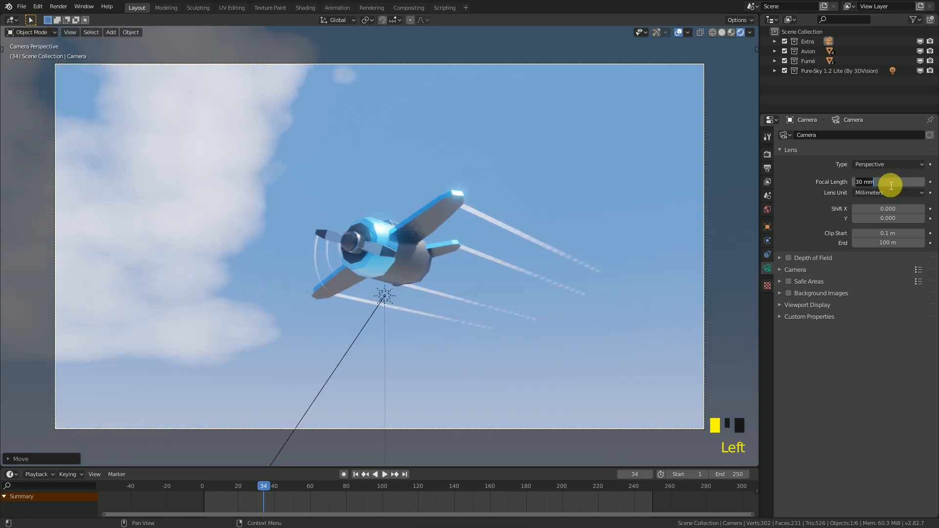
{"action": "key", "text": "Return"}
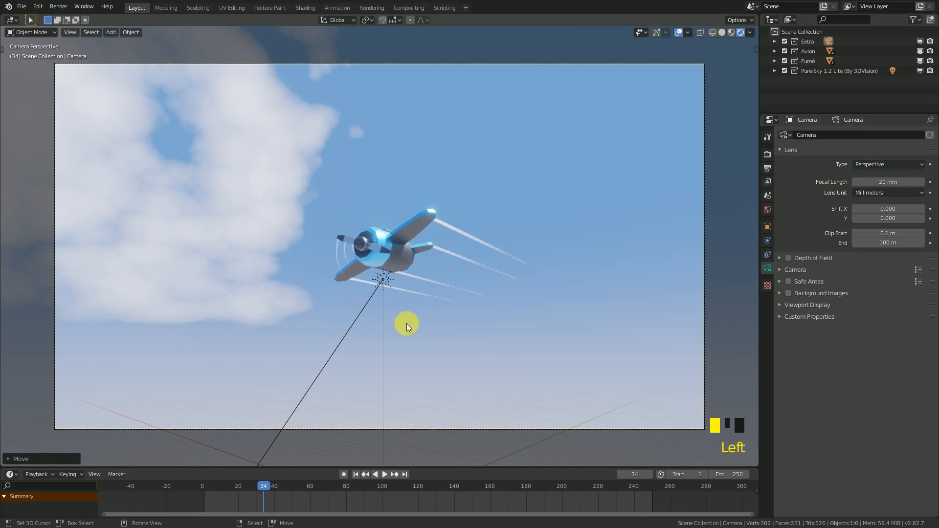
{"action": "key", "text": "space"}
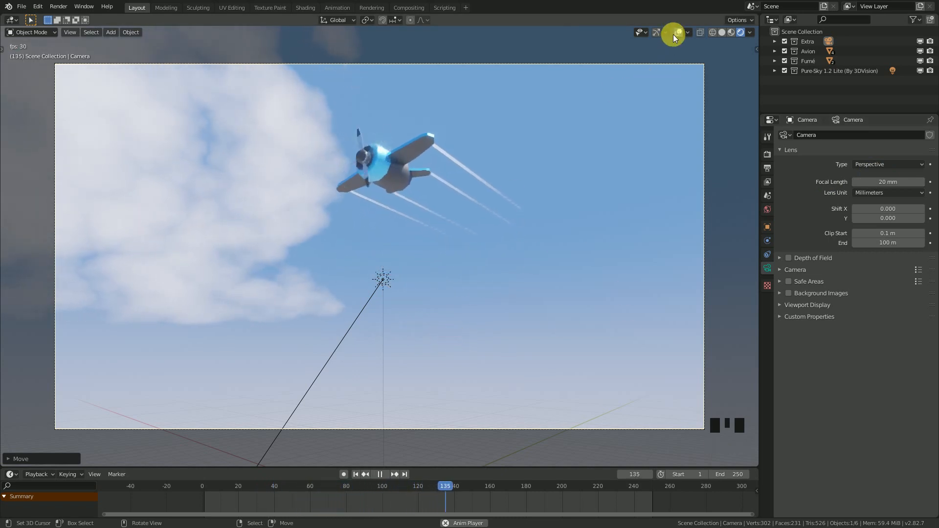
{"action": "key", "text": "space"}
{"action": "scroll", "coordinate": [370, 231], "scroll_direction": "up", "scroll_amount": 2}
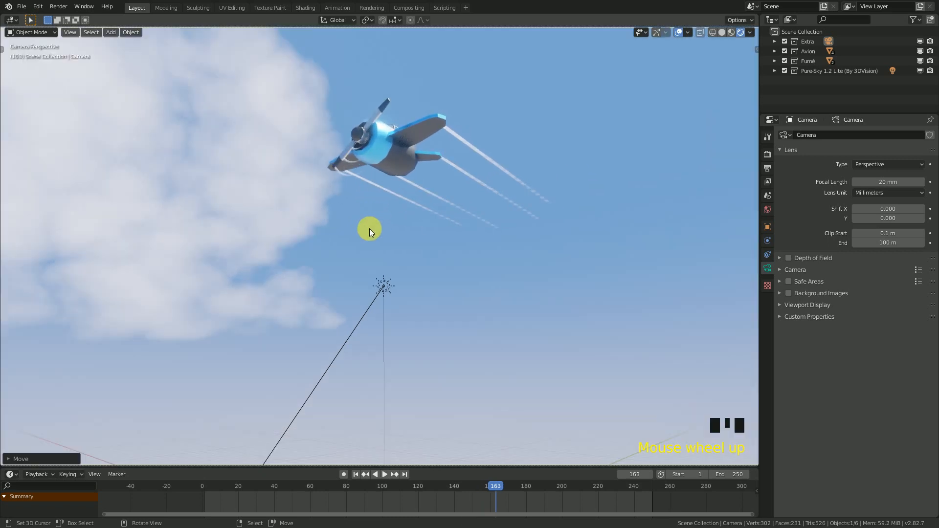
Step: Set the scene's Color Management Look to High Contrast, giving the viewport more room to compare the contrast options
{"action": "left_click", "coordinate": [768, 156]}
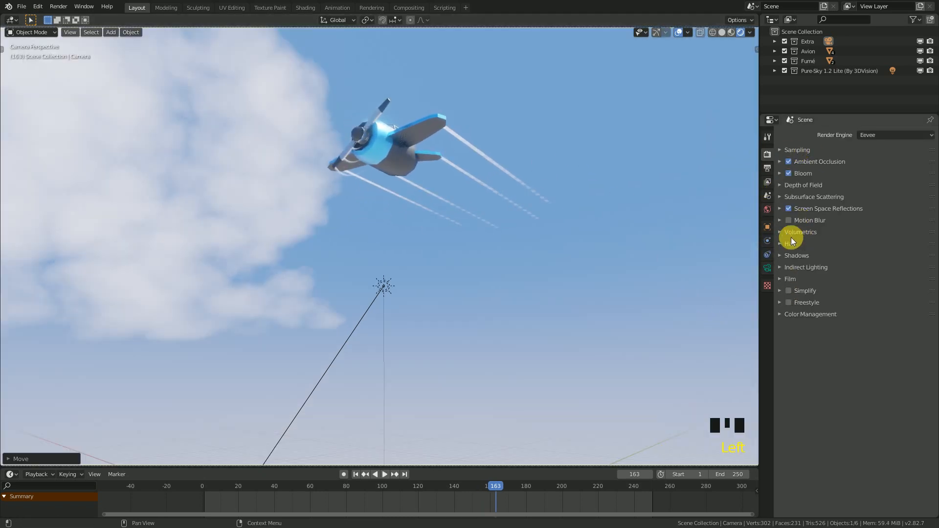
{"action": "left_click", "coordinate": [791, 316]}
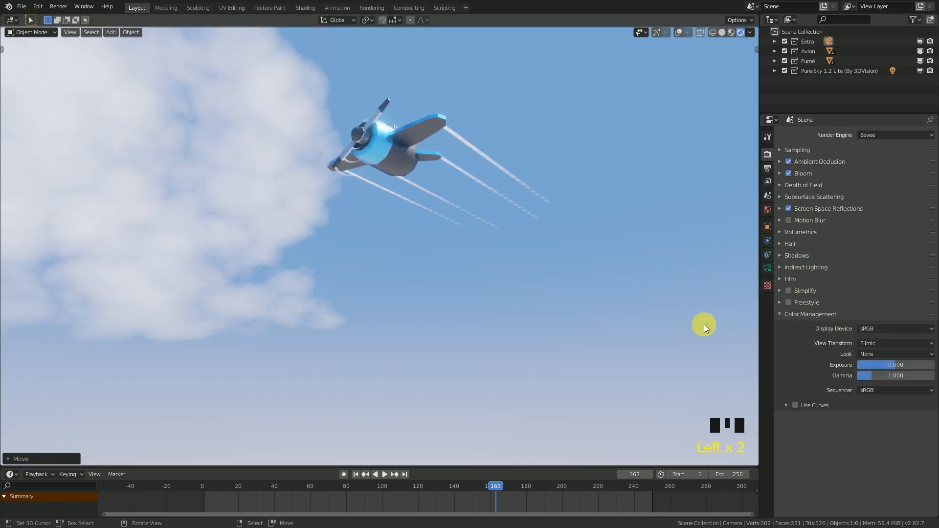
{"action": "left_click_drag", "start_coordinate": [764, 364], "coordinate": [813, 366]}
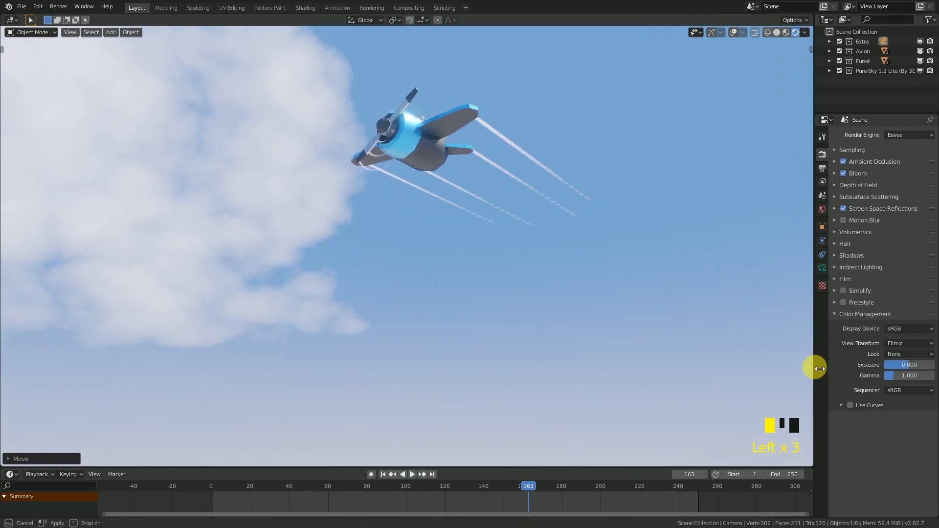
{"action": "left_click_drag", "start_coordinate": [639, 468], "coordinate": [634, 496]}
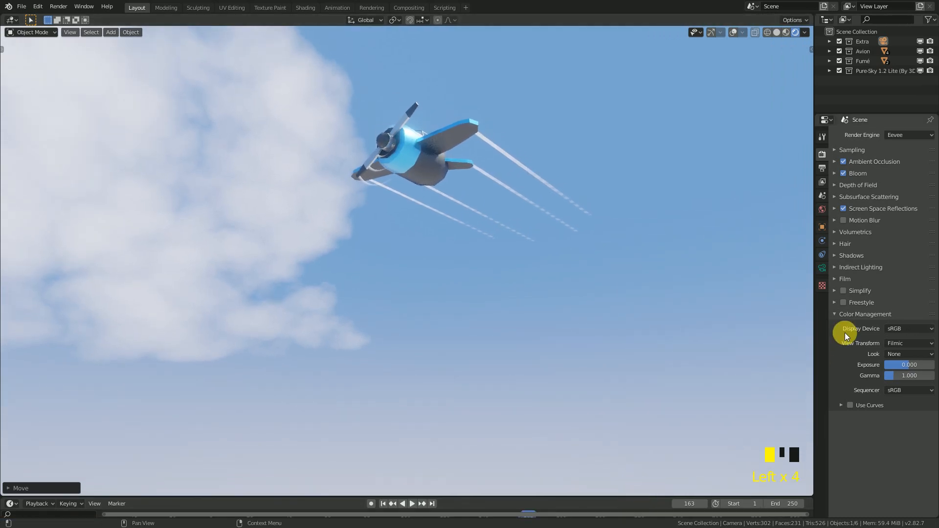
{"action": "left_click", "coordinate": [896, 355]}
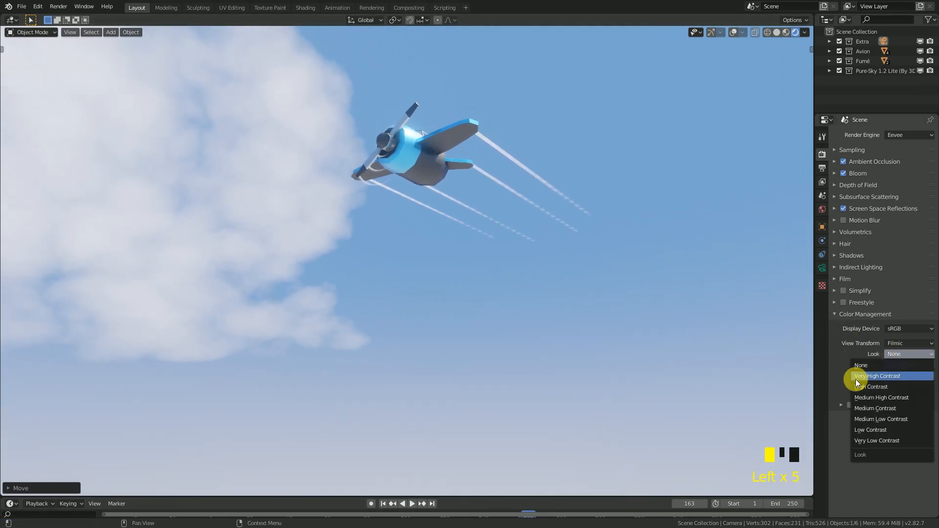
{"action": "left_click", "coordinate": [876, 354]}
{"action": "left_click", "coordinate": [893, 355]}
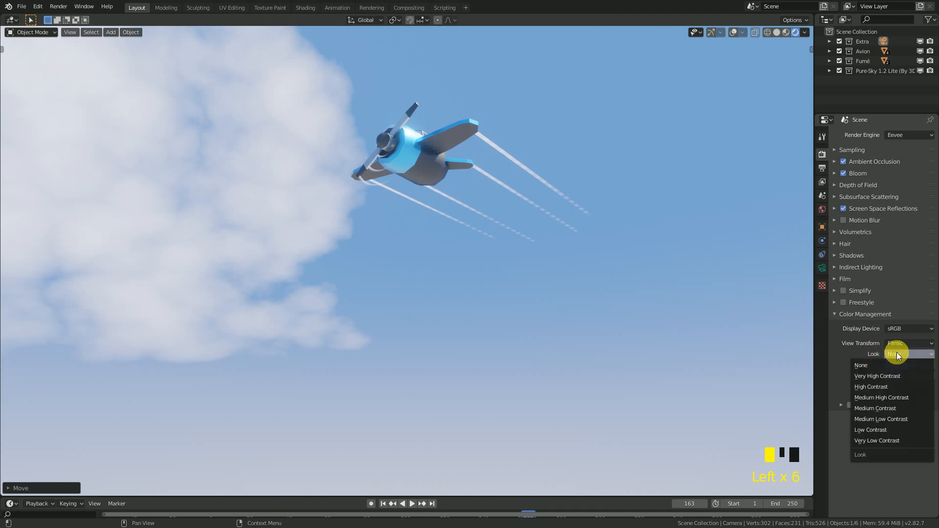
{"action": "left_click", "coordinate": [885, 398]}
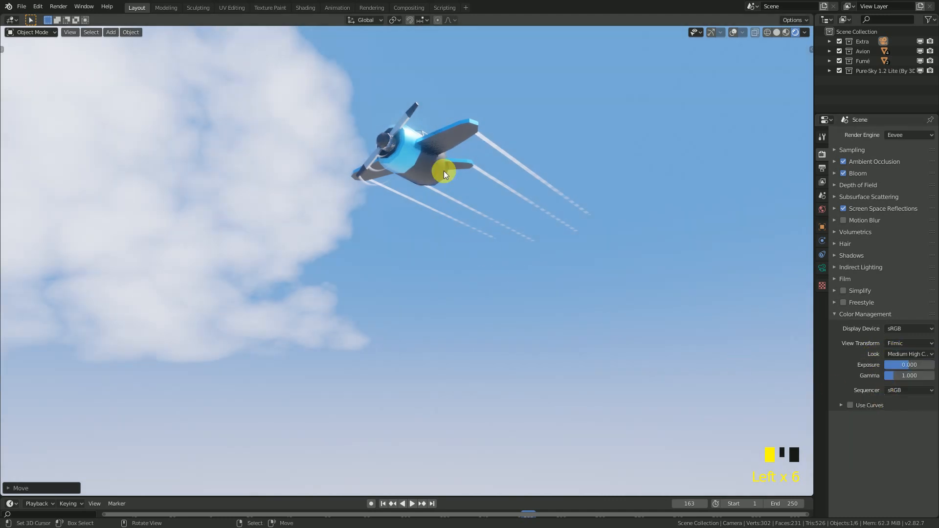
{"action": "left_click", "coordinate": [908, 354]}
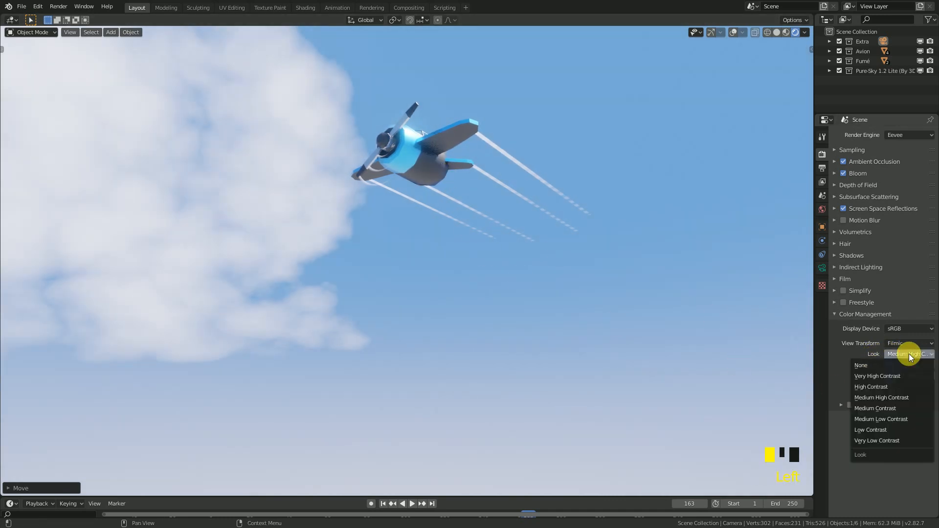
{"action": "left_click", "coordinate": [888, 387]}
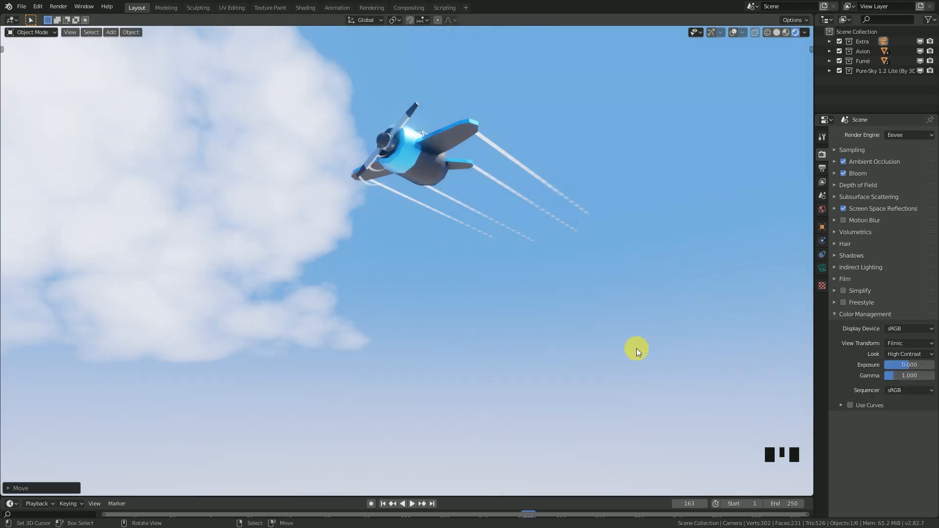
Step: Play the animation through the camera to check the contrast and framing, and show the viewport overlays again
{"action": "middle_click_drag", "start_coordinate": [459, 222], "coordinate": [521, 295], "text": "shift"}
{"action": "scroll", "coordinate": [521, 296], "scroll_direction": "down", "scroll_amount": 3}
{"action": "key", "text": "space"}
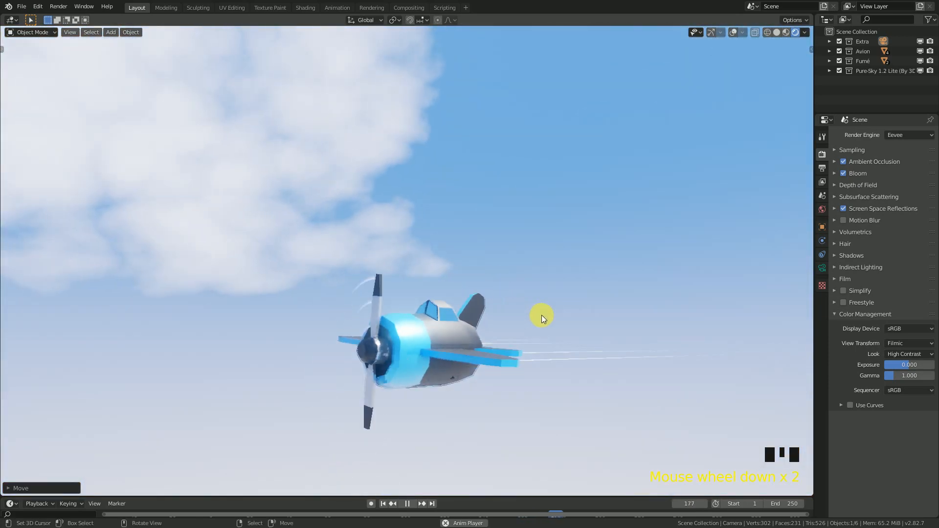
{"action": "scroll", "coordinate": [539, 204], "scroll_direction": "up", "scroll_amount": 1}
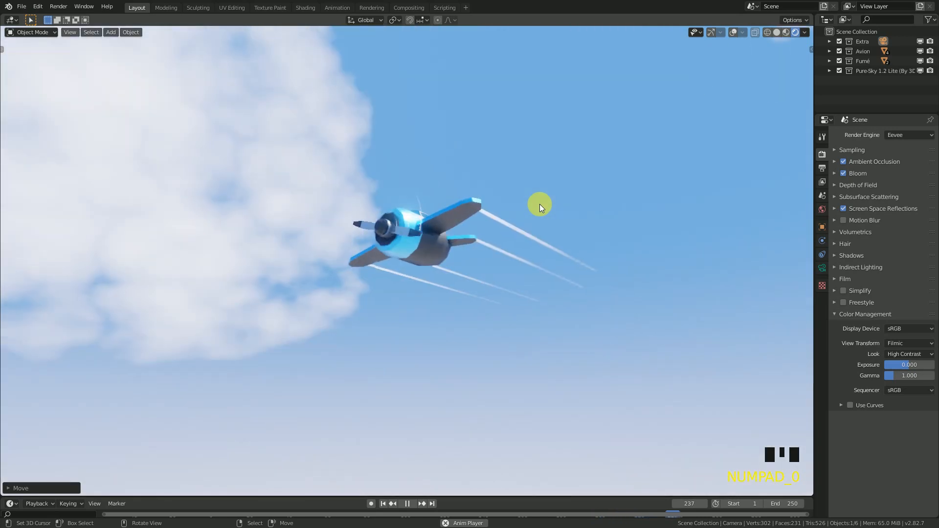
{"action": "scroll", "coordinate": [525, 259], "scroll_direction": "down", "scroll_amount": 2}
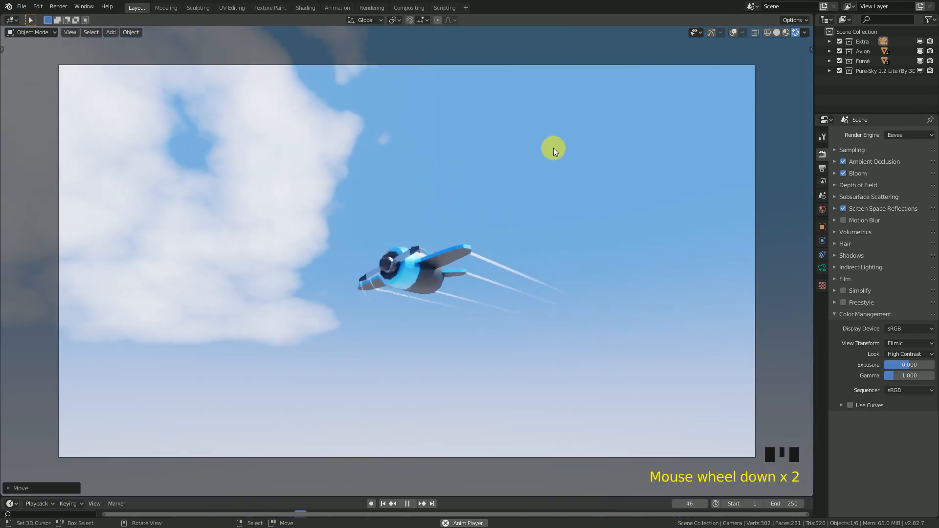
{"action": "scroll", "coordinate": [554, 147], "scroll_direction": "up", "scroll_amount": 2}
{"action": "scroll", "coordinate": [555, 145], "scroll_direction": "down", "scroll_amount": 2}
{"action": "scroll", "coordinate": [554, 146], "scroll_direction": "up", "scroll_amount": 2}
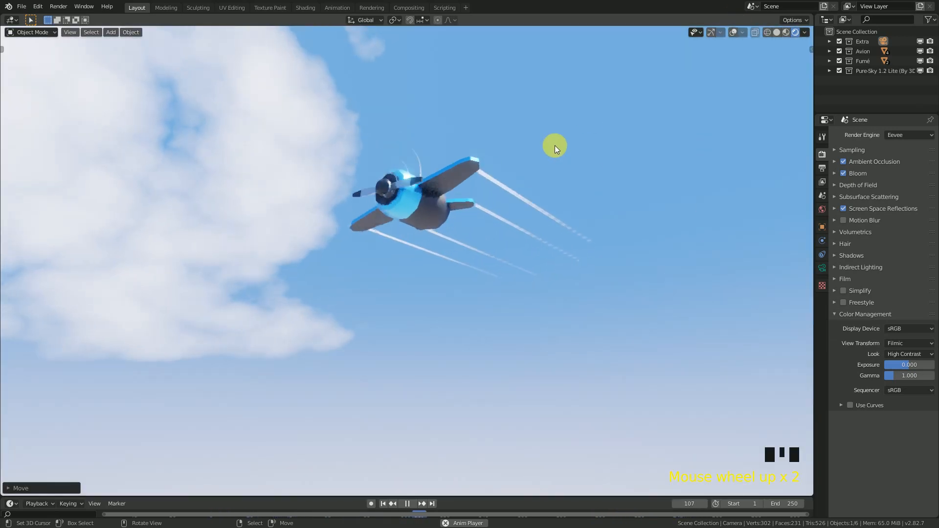
{"action": "scroll", "coordinate": [555, 145], "scroll_direction": "down", "scroll_amount": 1}
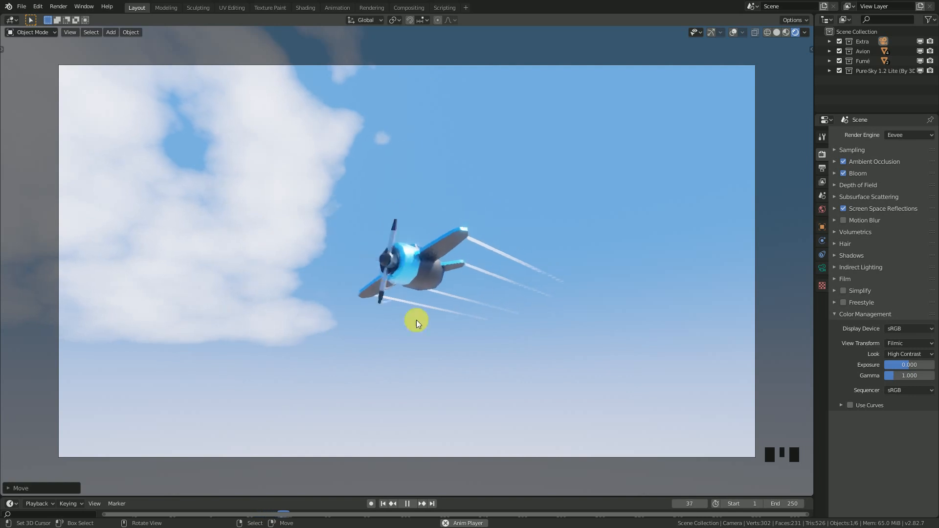
{"action": "left_click", "coordinate": [733, 32]}
{"action": "key", "text": "space"}
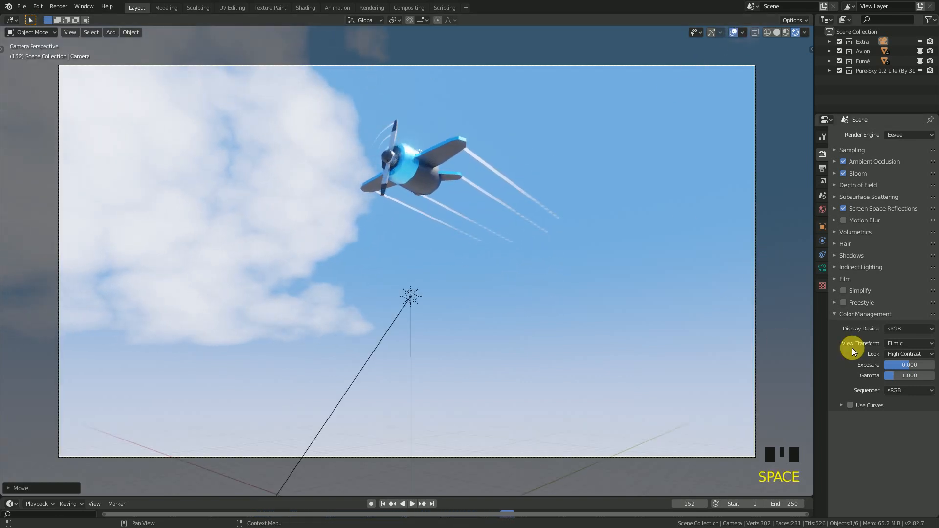
Step: Add a Track To object constraint to the camera
{"action": "left_click", "coordinate": [836, 315]}
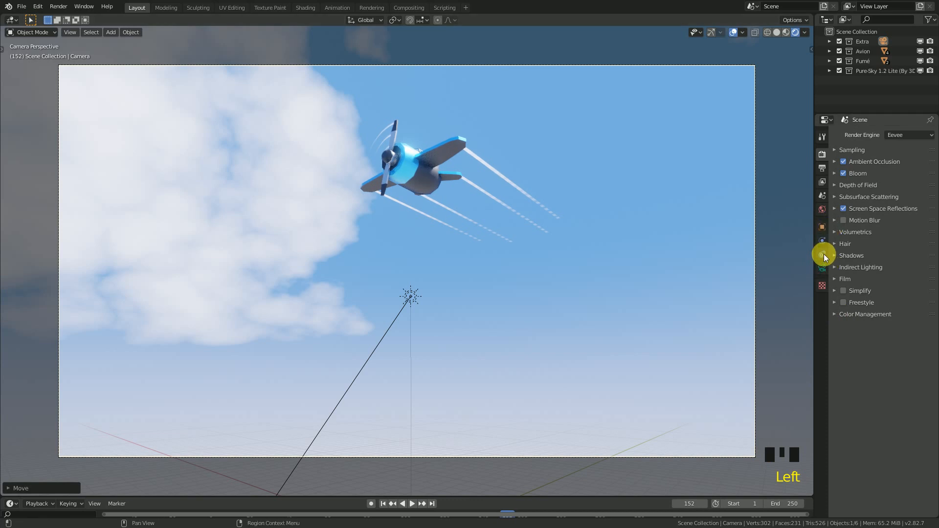
{"action": "left_click", "coordinate": [822, 269]}
{"action": "left_click", "coordinate": [823, 254]}
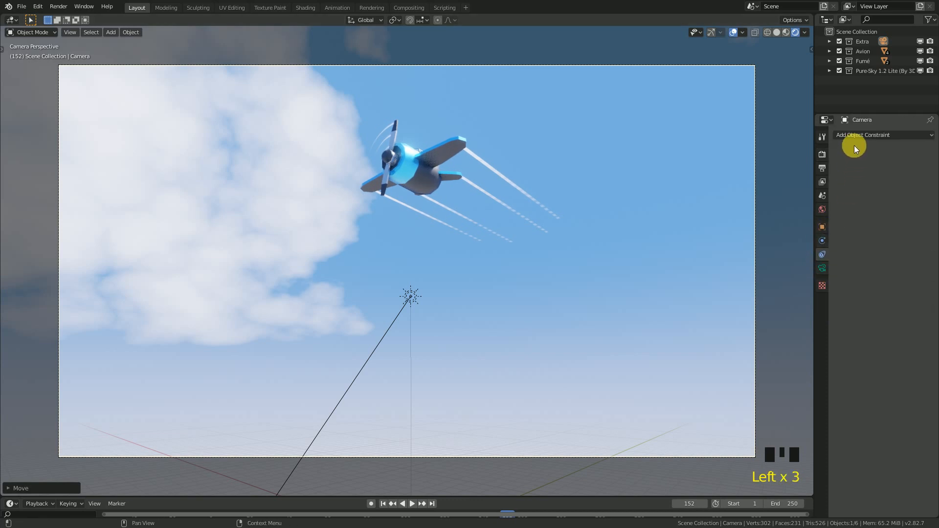
{"action": "left_click_drag", "start_coordinate": [816, 236], "coordinate": [790, 237]}
{"action": "left_click", "coordinate": [830, 136]}
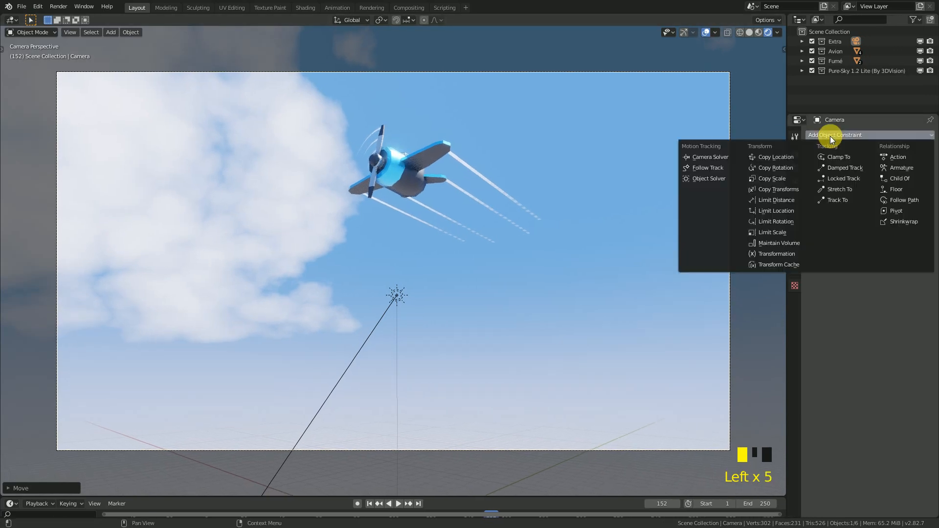
{"action": "left_click", "coordinate": [839, 201]}
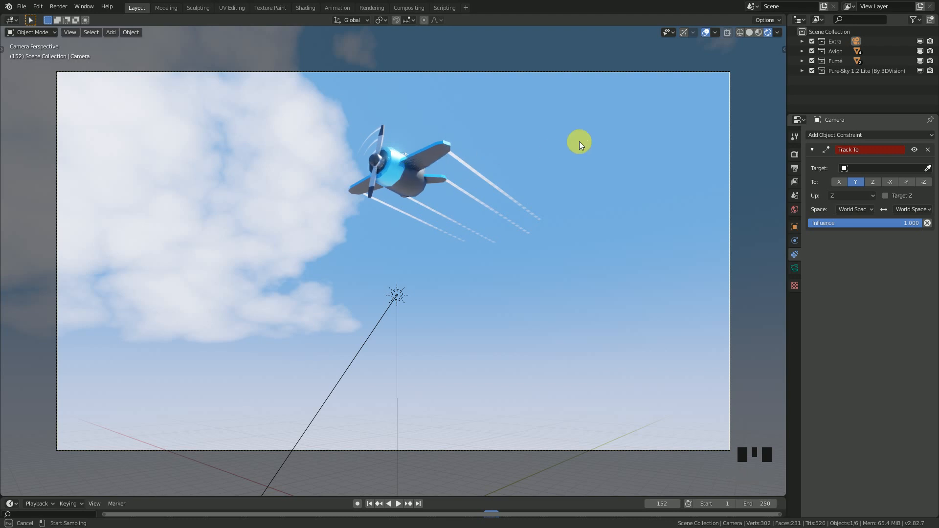
Step: Identify the airplane object and set Avion as the target of the camera's Track To constraint
{"action": "right_click", "coordinate": [399, 179]}
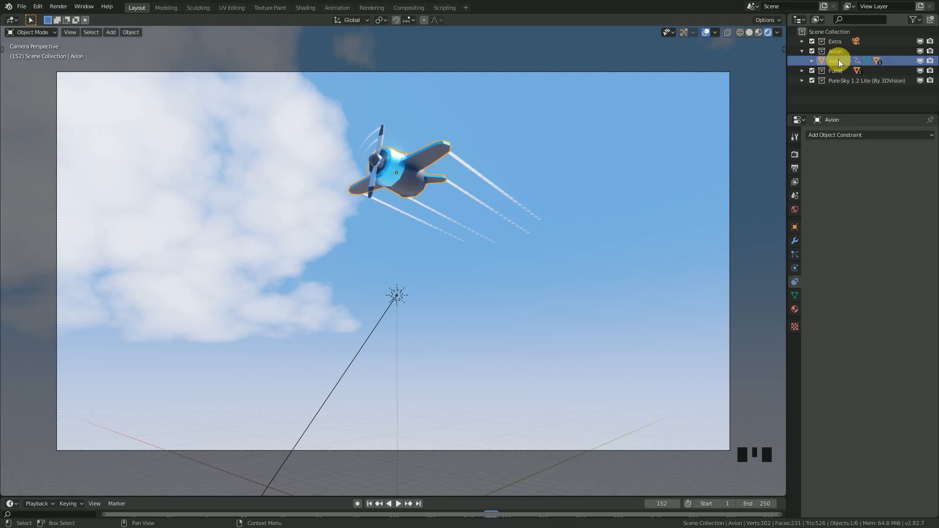
{"action": "left_click", "coordinate": [802, 51]}
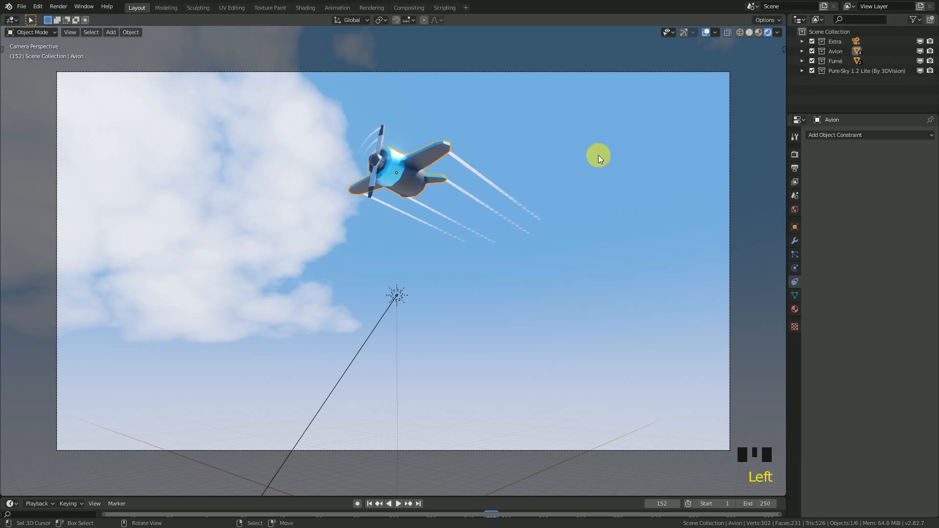
{"action": "left_click", "coordinate": [653, 69]}
{"action": "left_click", "coordinate": [865, 169]}
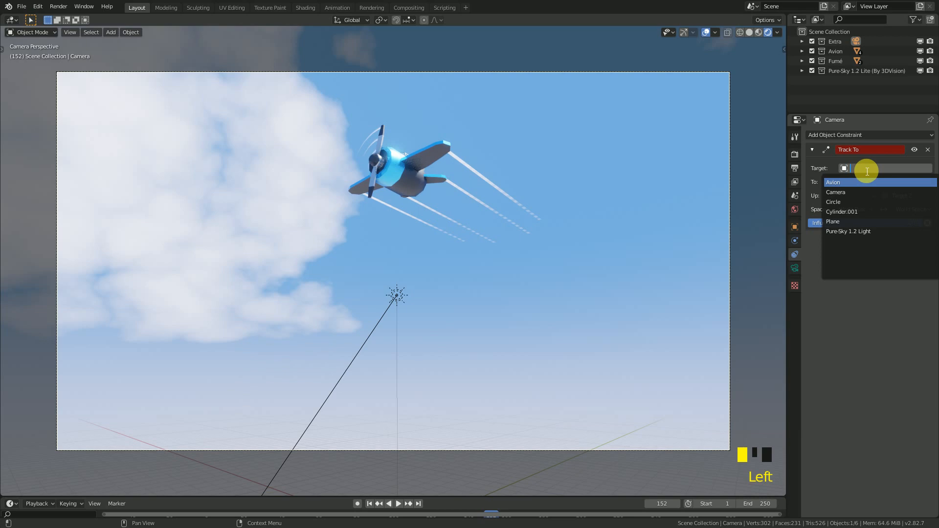
{"action": "left_click", "coordinate": [858, 184]}
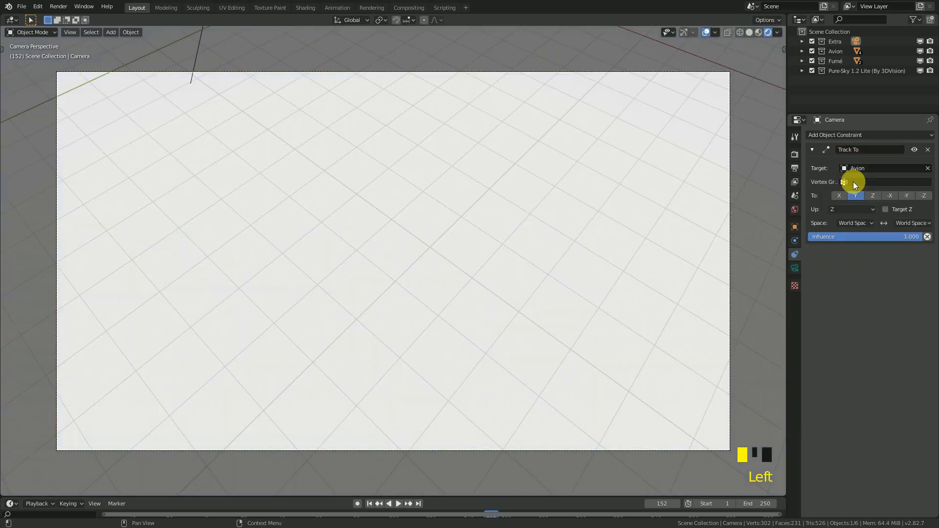
Step: Set the Track To constraint's Up axis to Y and its To axis to -Z
{"action": "left_click", "coordinate": [843, 210]}
{"action": "left_click", "coordinate": [839, 234]}
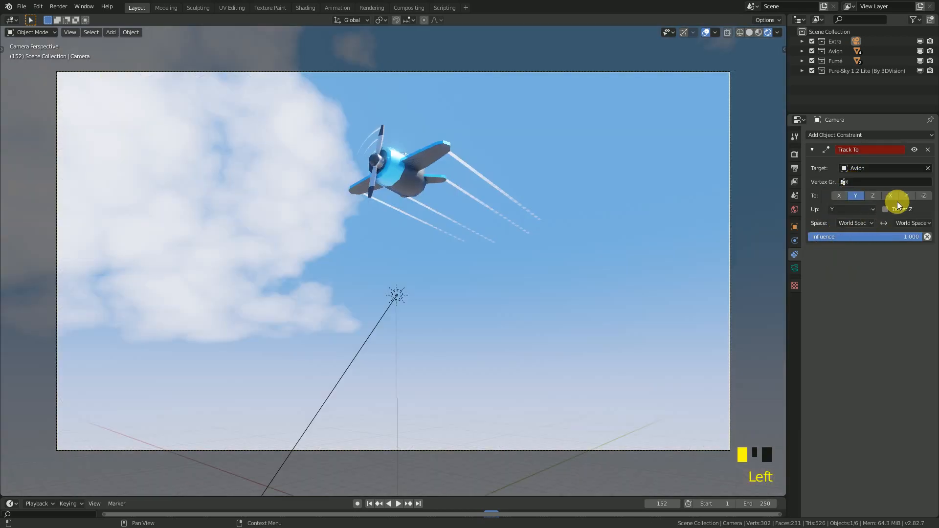
{"action": "left_click", "coordinate": [924, 196]}
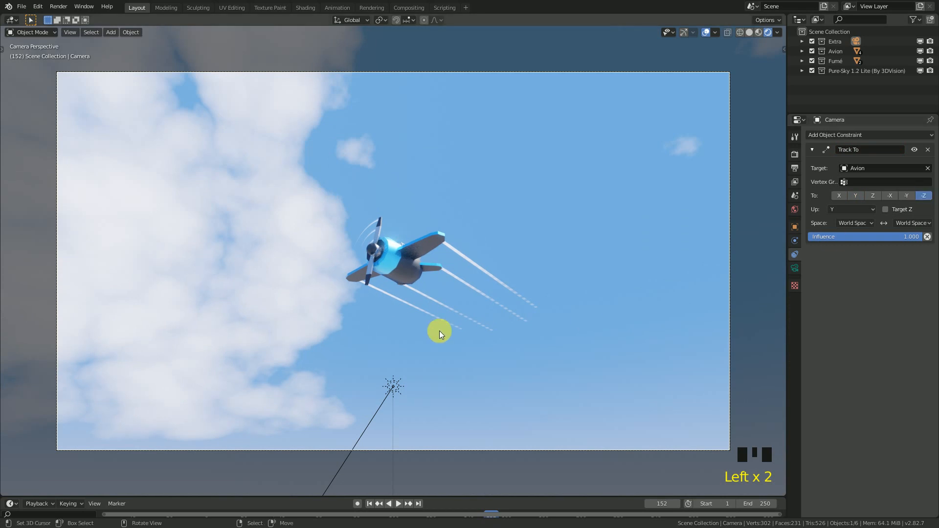
Step: Try moving the camera to test the tracking, and play the animation with the viewport overlays hidden
{"action": "key", "text": "g"}
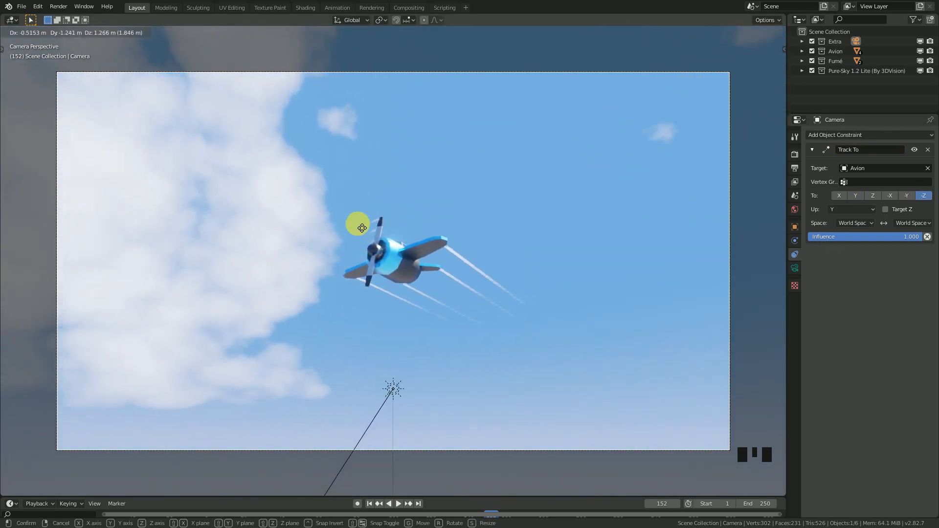
{"action": "left_click", "coordinate": [460, 266]}
{"action": "key", "text": "space"}
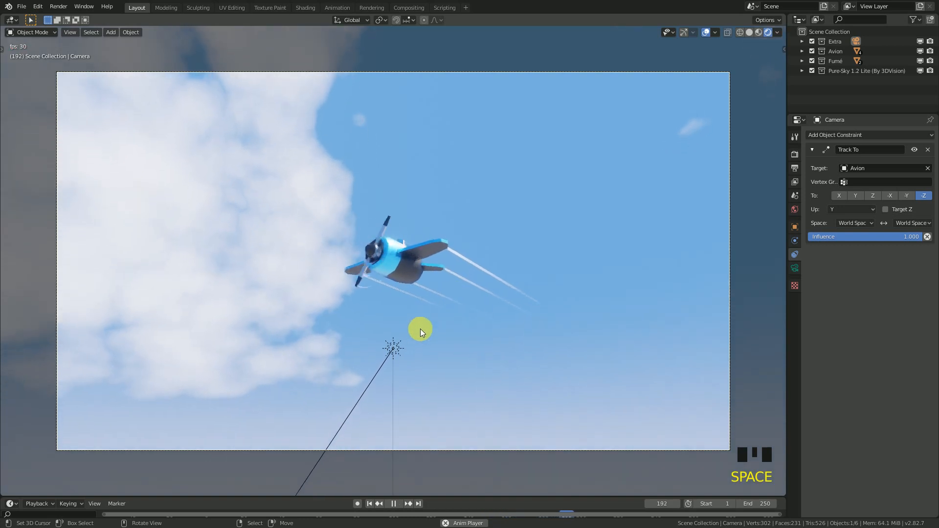
{"action": "left_click", "coordinate": [706, 33]}
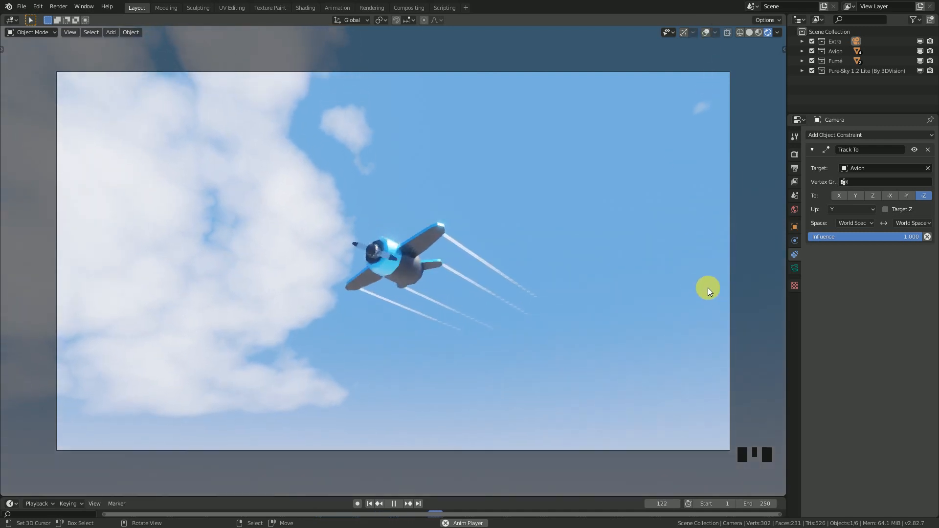
Step: Try a Track To influence of 0.2 with a test move of the camera, and restore the influence to 1
{"action": "left_click", "coordinate": [914, 238]}
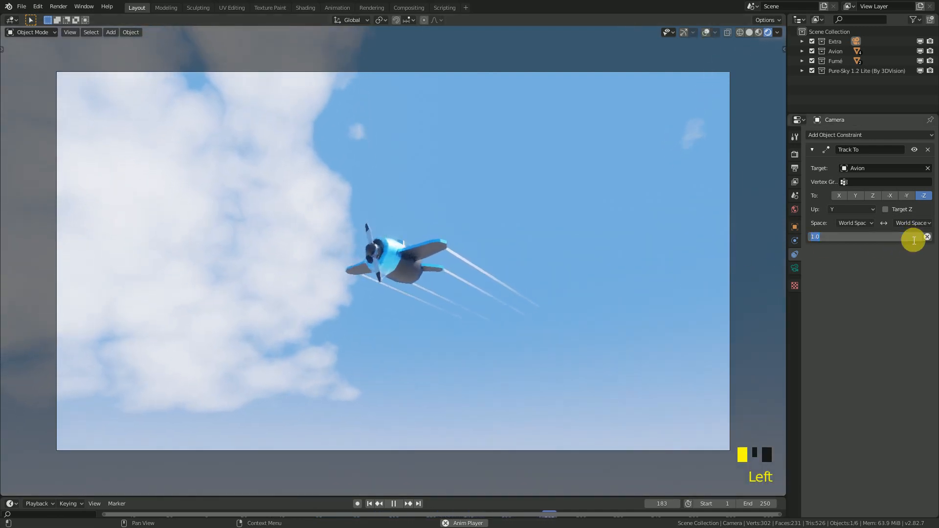
{"action": "type", "text": "0"}
{"action": "key", "text": "Return"}
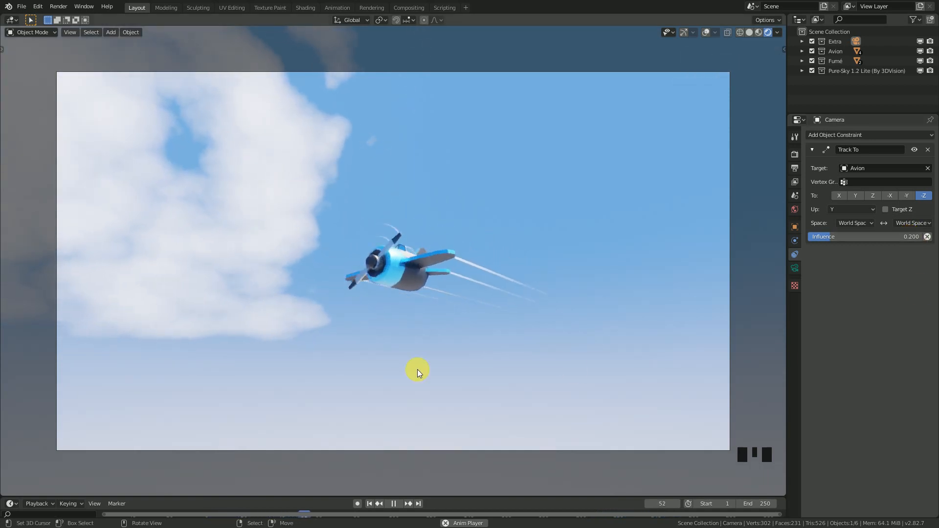
{"action": "key", "text": "g"}
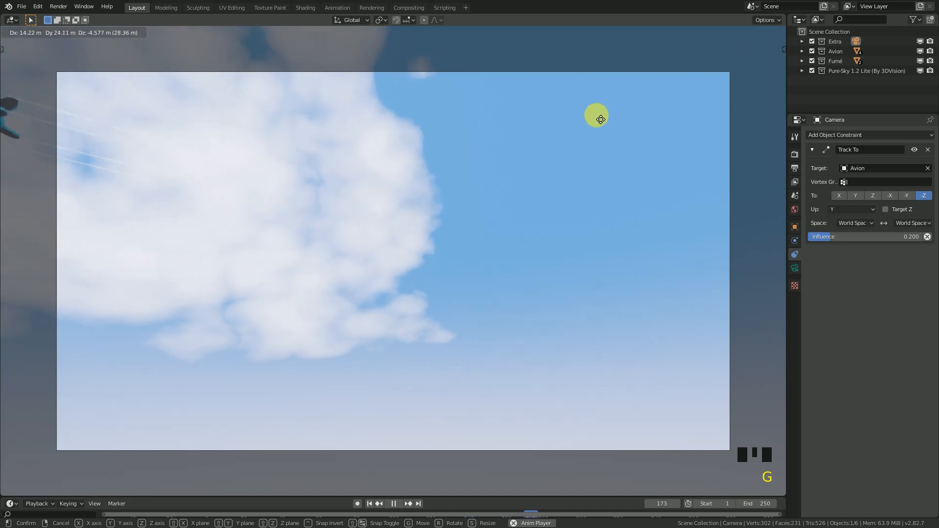
{"action": "right_click", "coordinate": [108, 44]}
{"action": "left_click_drag", "start_coordinate": [860, 238], "coordinate": [929, 239]}
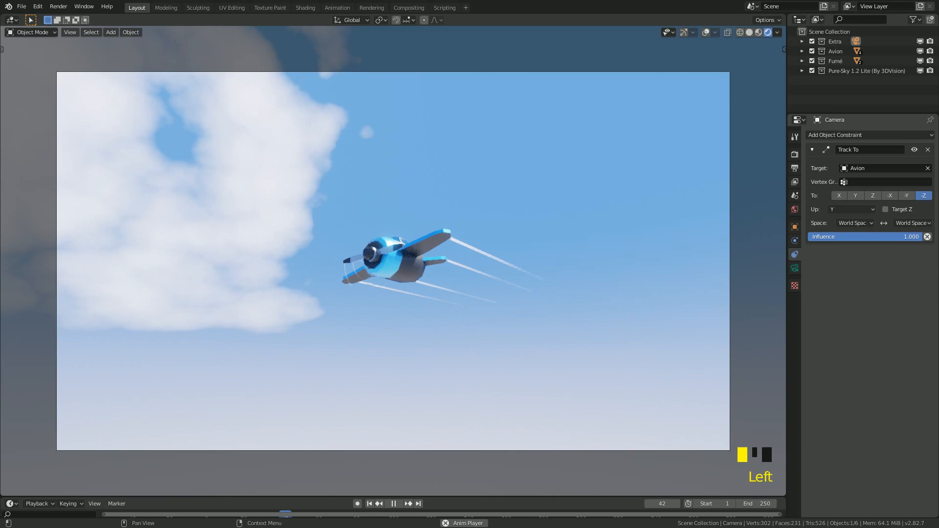
Step: Test-move the camera around the airplane with full tracking during playback, and enlarge the timeline
{"action": "key", "text": "g"}
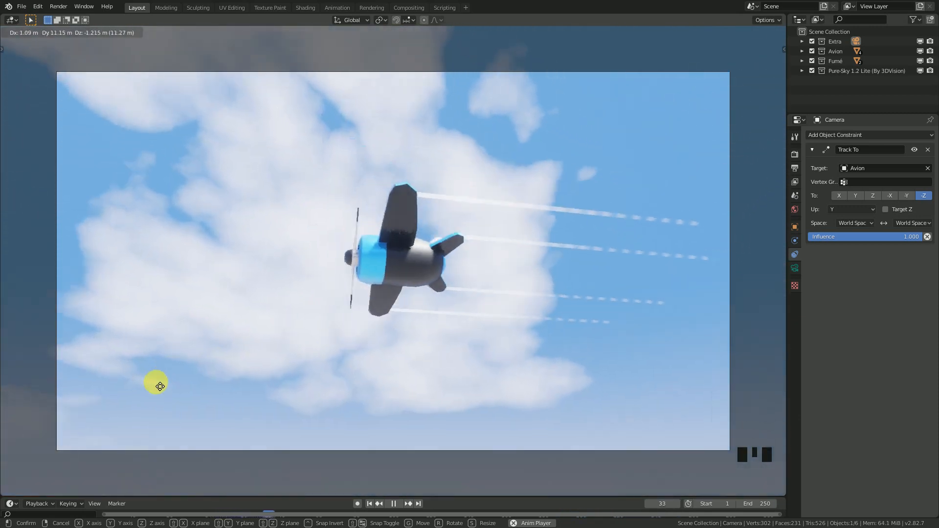
{"action": "left_click", "coordinate": [205, 357]}
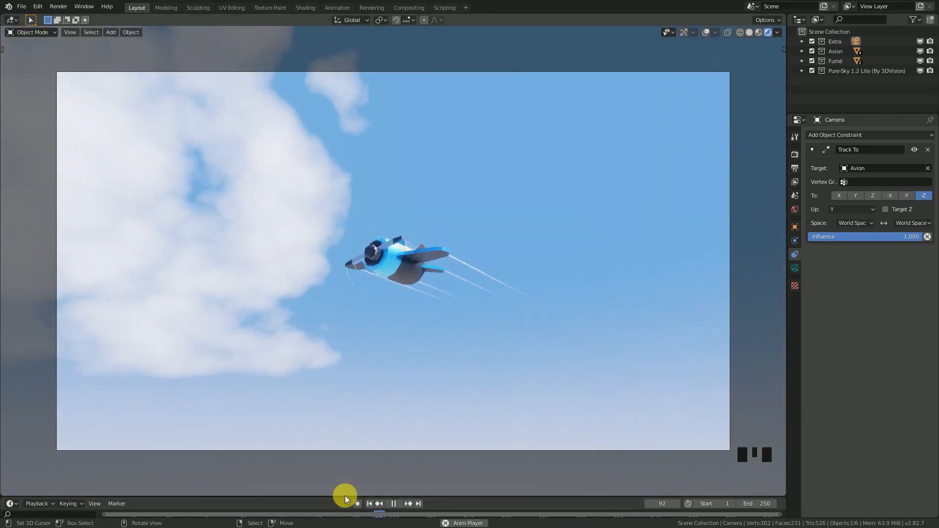
{"action": "mouse_move", "coordinate": [345, 495]}
{"action": "left_mouse_down"}
{"action": "mouse_move", "coordinate": [350, 469]}
{"action": "mouse_move", "coordinate": [339, 481]}
{"action": "left_mouse_up"}
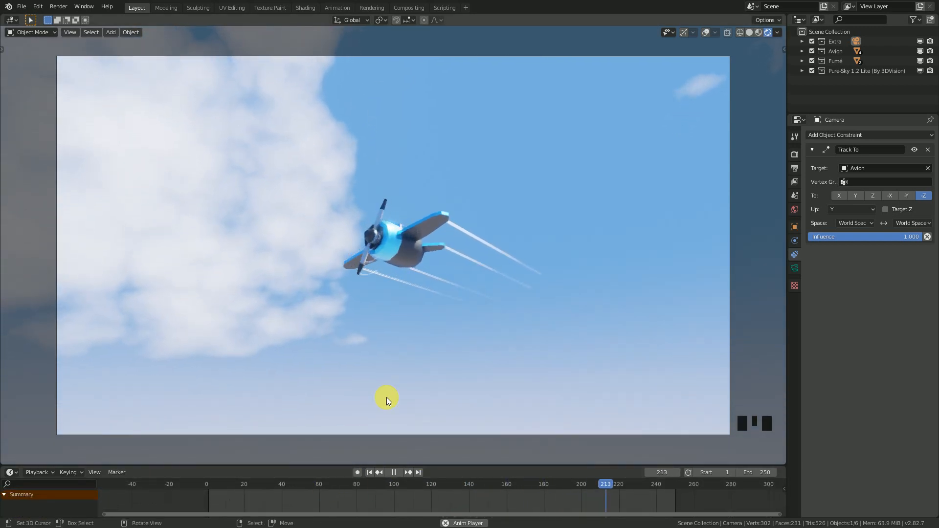
Step: Stop the playback, return to frame 1 and insert a LocRot keyframe for the camera
{"action": "key", "text": "space"}
{"action": "left_click", "coordinate": [369, 471]}
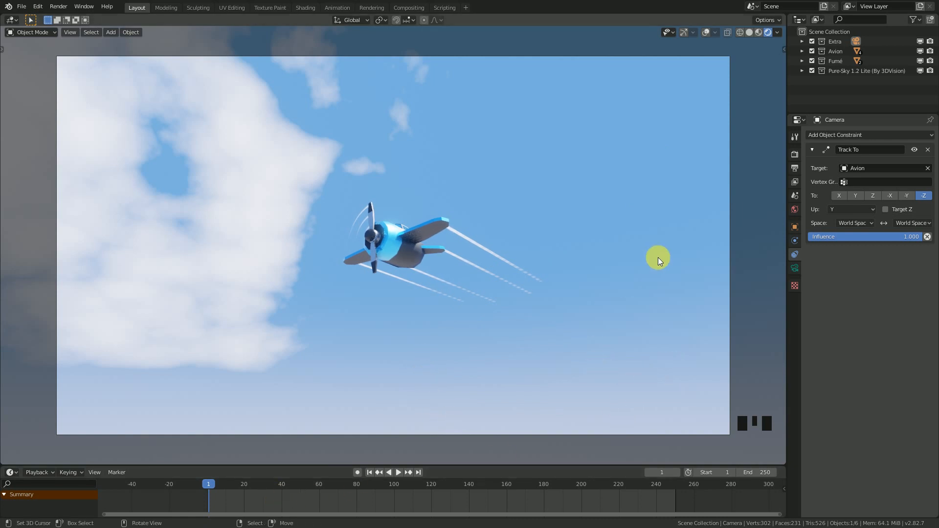
{"action": "key", "text": "i"}
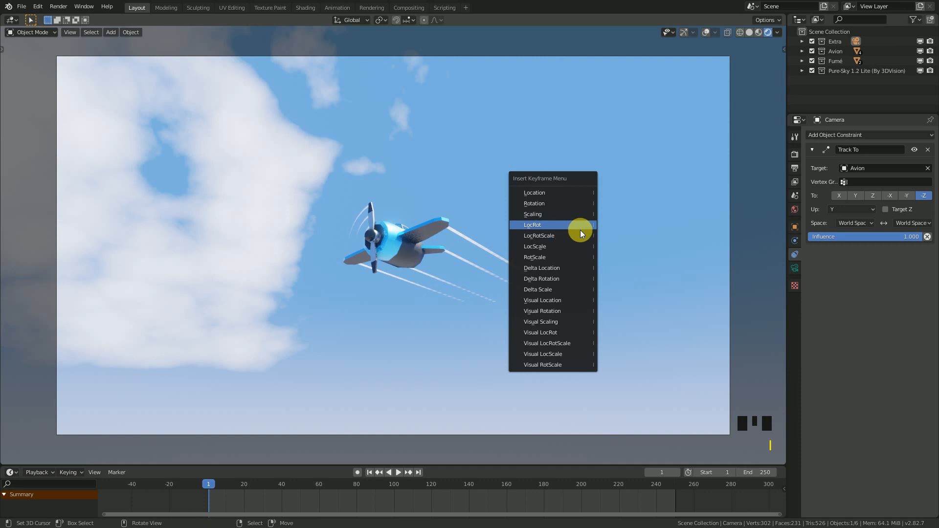
{"action": "left_click", "coordinate": [553, 226]}
Step: At frame 81, move the camera close beneath the airplane and insert a LocRot keyframe
{"action": "left_click_drag", "start_coordinate": [344, 501], "coordinate": [359, 504]}
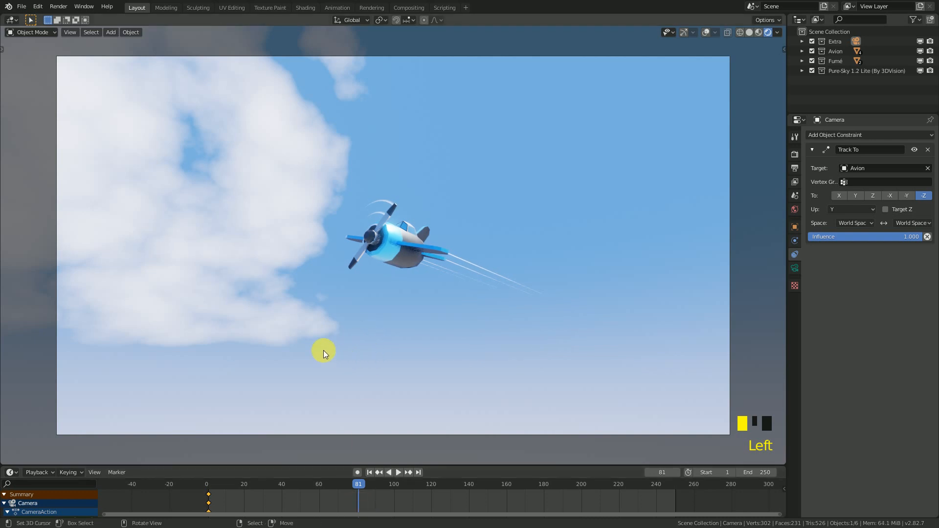
{"action": "key", "text": "g"}
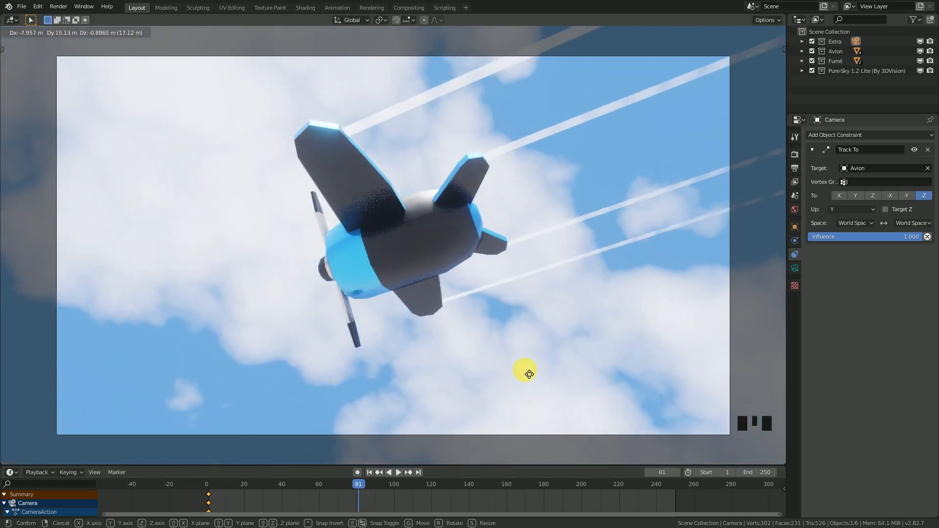
{"action": "left_click", "coordinate": [547, 377]}
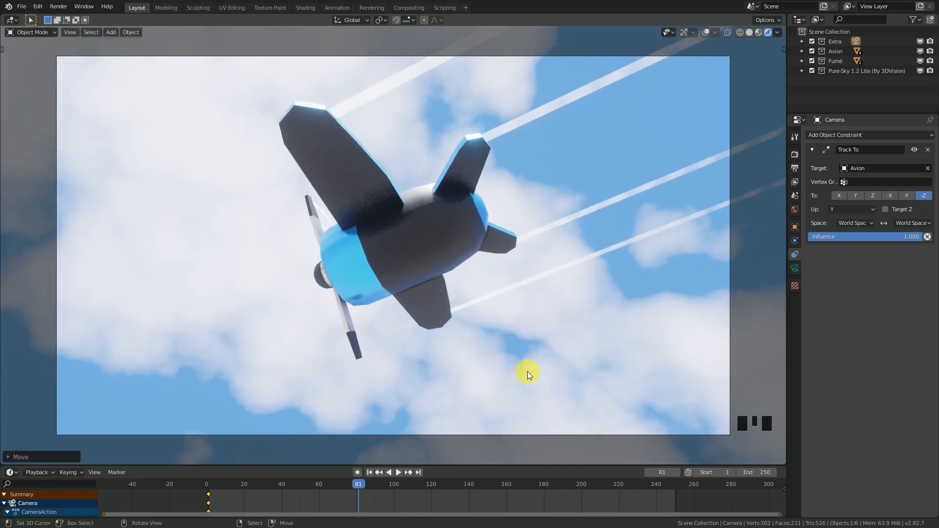
{"action": "key", "text": "i"}
{"action": "left_click", "coordinate": [527, 333]}
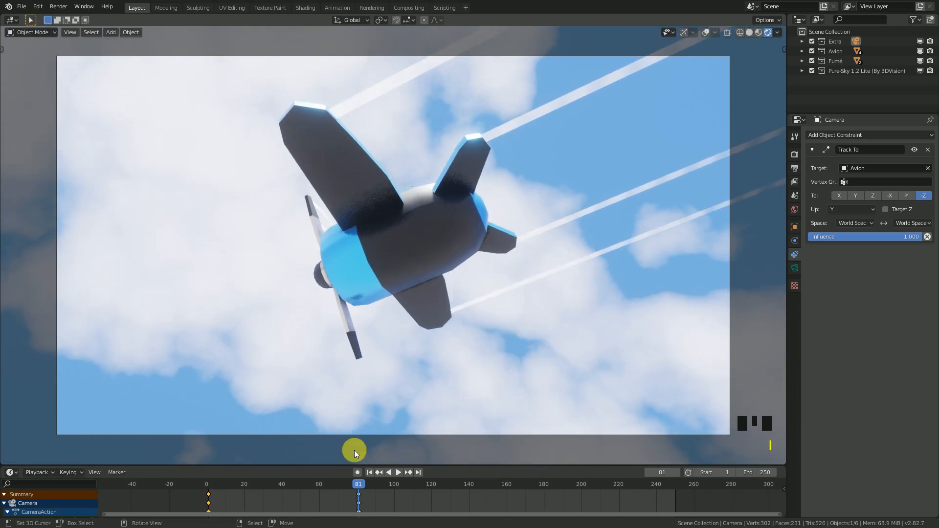
Step: At frame 140, swing the camera around to the front of the airplane and raise it along global Z
{"action": "left_click_drag", "start_coordinate": [363, 499], "coordinate": [469, 498]}
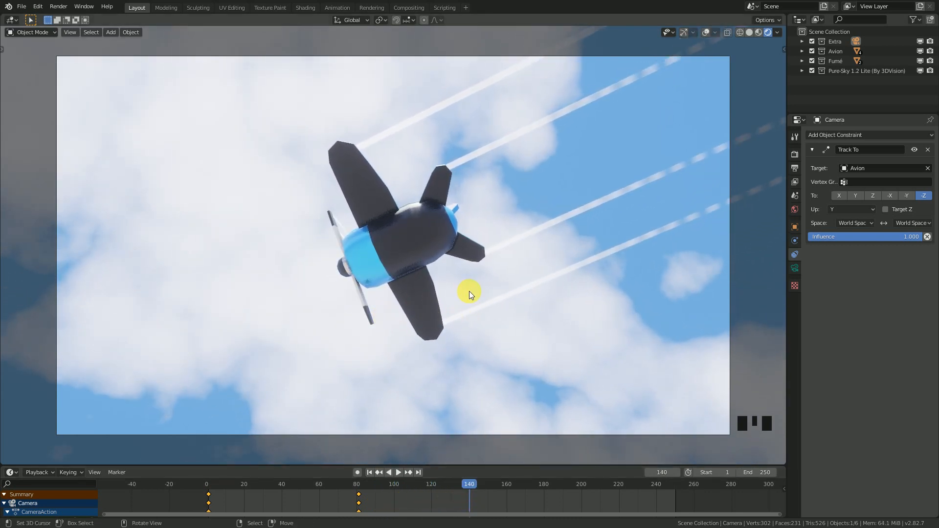
{"action": "key", "text": "g"}
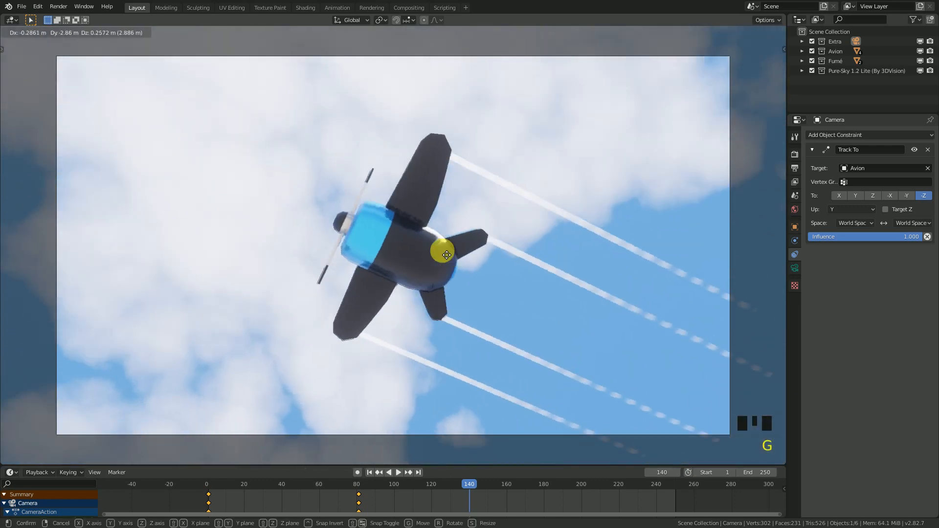
{"action": "key", "text": "g"}
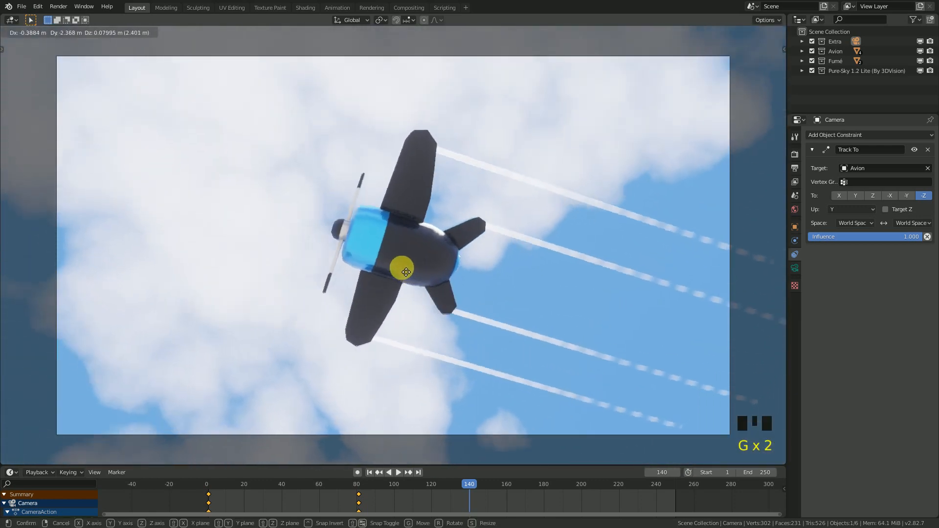
{"action": "left_click", "coordinate": [361, 259]}
{"action": "key", "text": "g"}
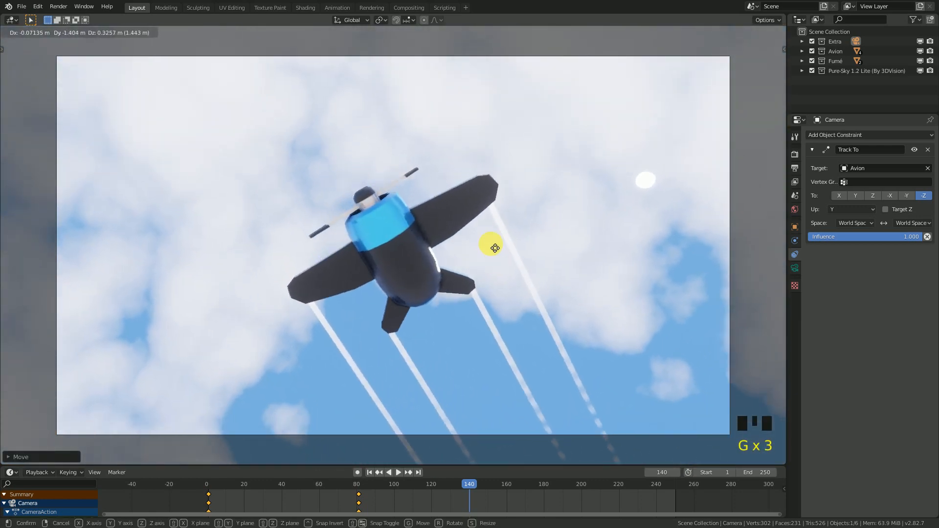
{"action": "left_click", "coordinate": [449, 201]}
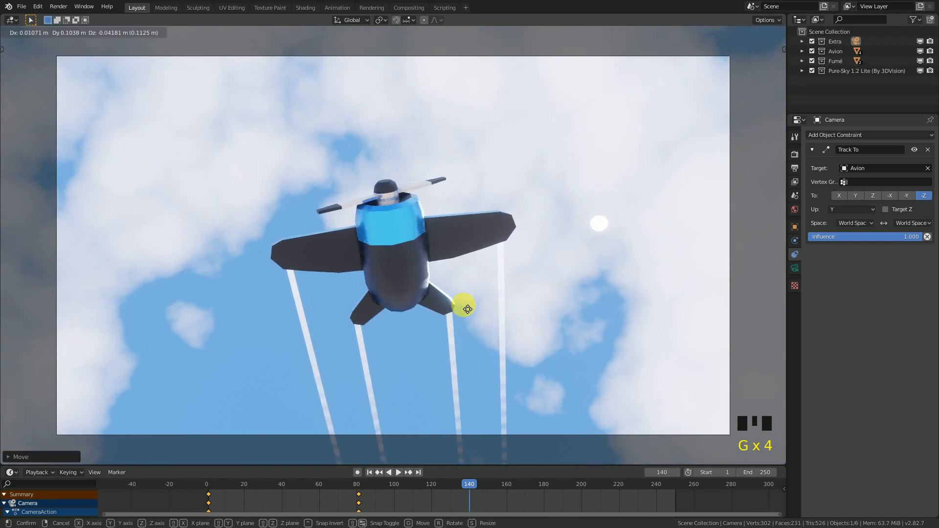
{"action": "key", "text": "z"}
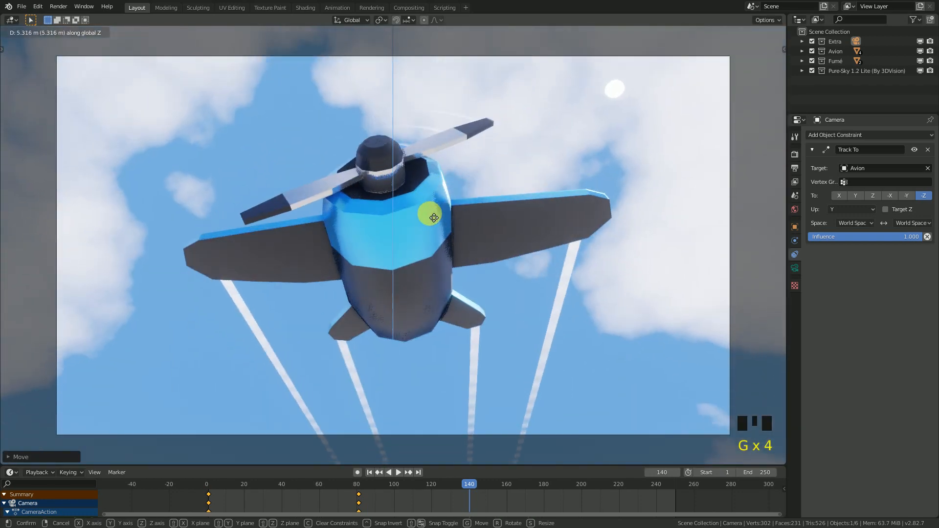
{"action": "left_click", "coordinate": [428, 195]}
Step: Show the viewport overlays, reposition the camera above the airplane's nose from outside the camera view, and return to camera view
{"action": "scroll", "coordinate": [471, 260], "scroll_direction": "down", "scroll_amount": 3}
{"action": "scroll", "coordinate": [453, 277], "scroll_direction": "down", "scroll_amount": 3}
{"action": "left_click", "coordinate": [706, 32]}
{"action": "middle_click_drag", "start_coordinate": [418, 287], "coordinate": [337, 316]}
{"action": "key", "text": "g"}
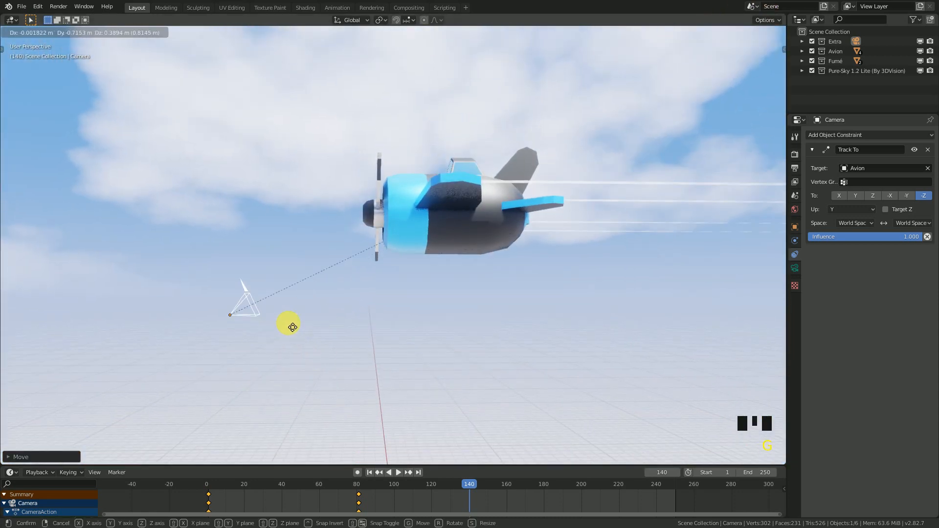
{"action": "middle_click_drag", "start_coordinate": [290, 228], "coordinate": [368, 241]}
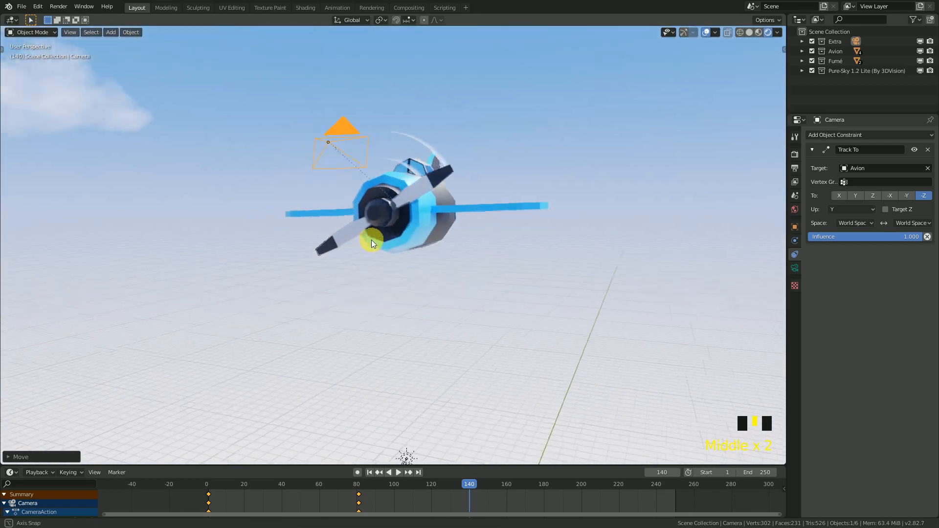
{"action": "key", "text": "KP_0"}
{"action": "scroll", "coordinate": [372, 275], "scroll_direction": "up", "scroll_amount": 3}
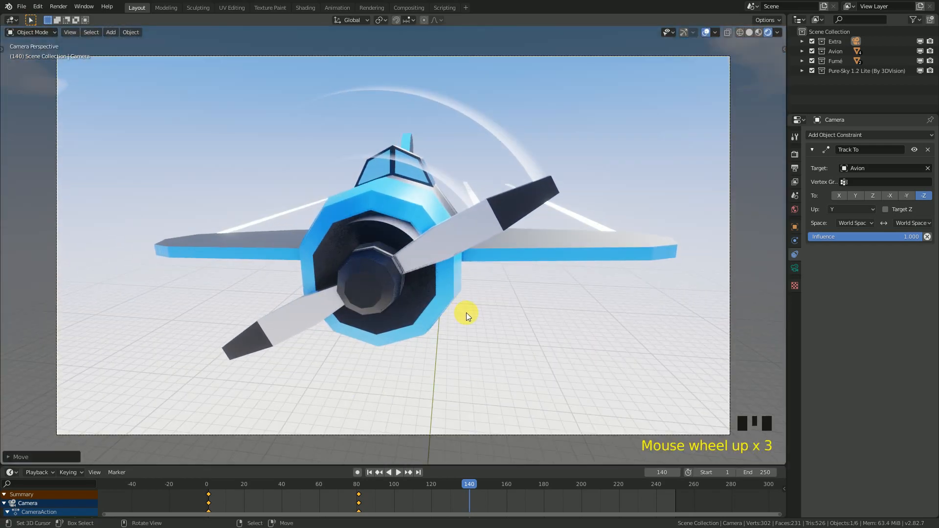
Step: Refine the camera to a centred, slightly elevated front view of the airplane and insert a LocRot keyframe at frame 140
{"action": "key", "text": "g"}
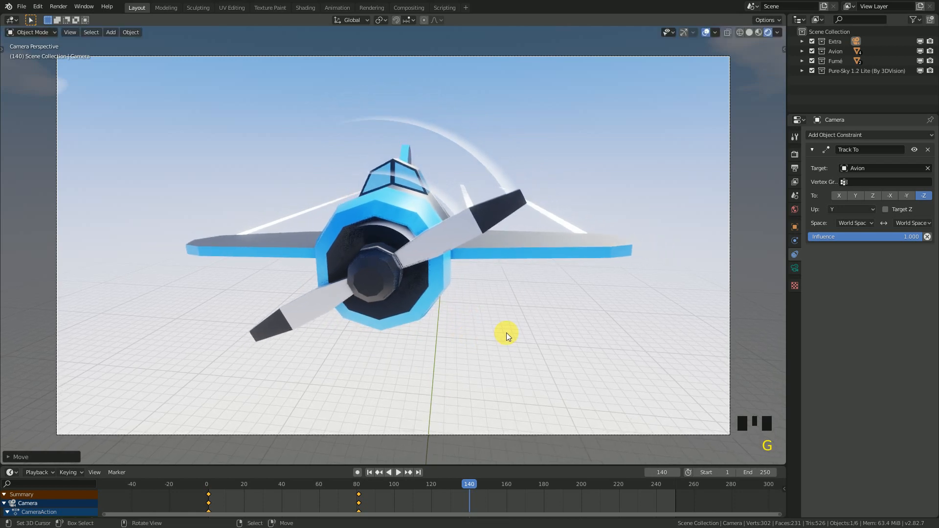
{"action": "key", "text": "g"}
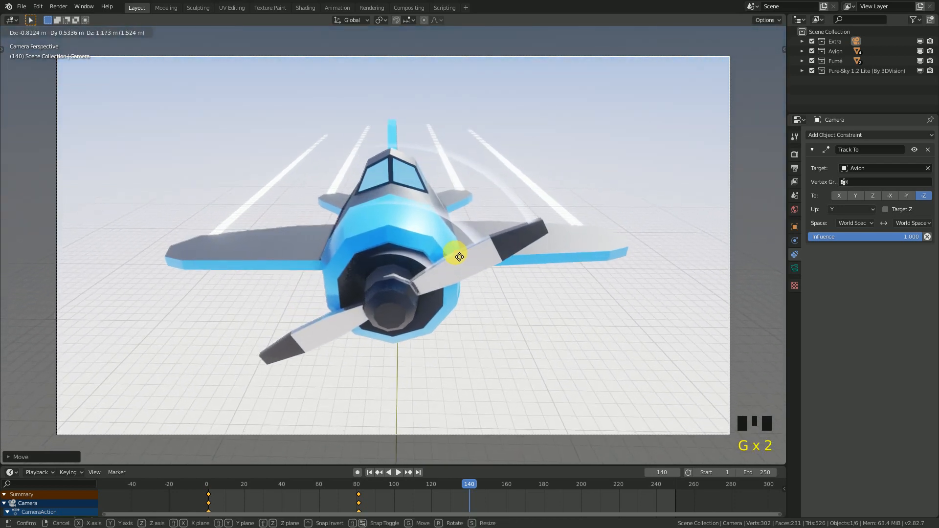
{"action": "key", "text": "i"}
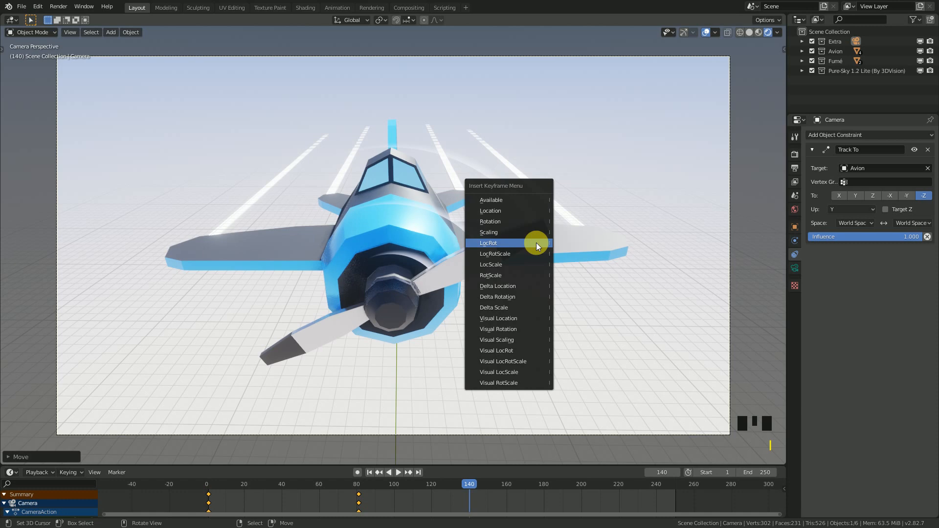
{"action": "left_click", "coordinate": [536, 243]}
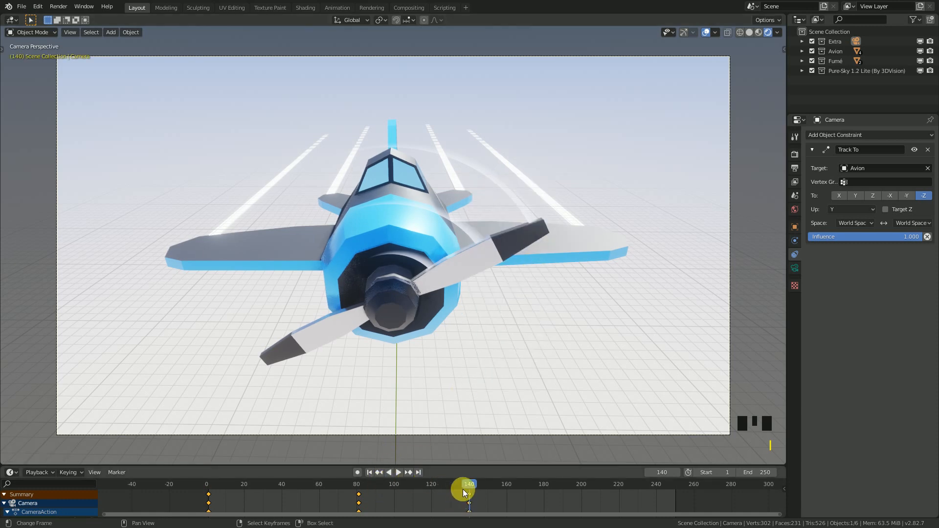
Step: At frame 183, move the camera to a low diagonal view of the airplane's nose and underside and insert a LocRot keyframe
{"action": "scroll", "coordinate": [430, 338], "scroll_direction": "down", "scroll_amount": 2}
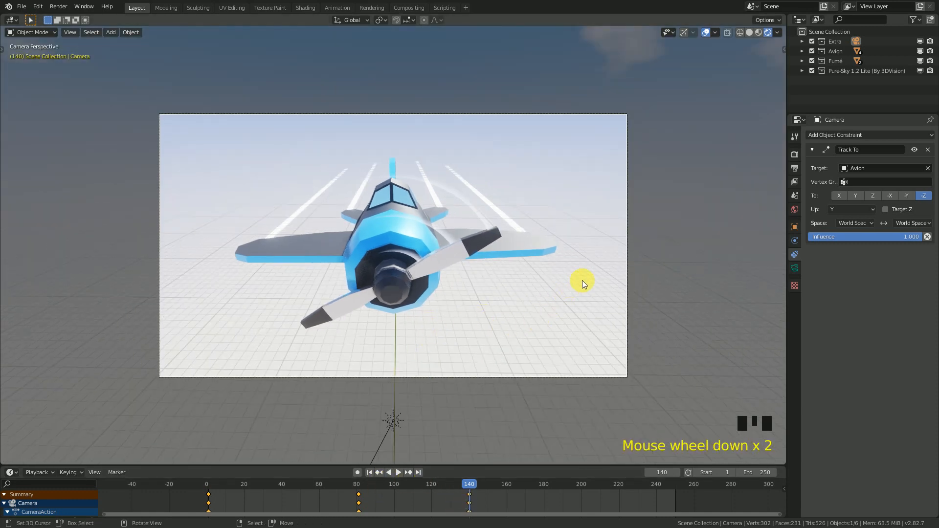
{"action": "key", "text": "g"}
{"action": "left_click_drag", "start_coordinate": [504, 504], "coordinate": [553, 471]}
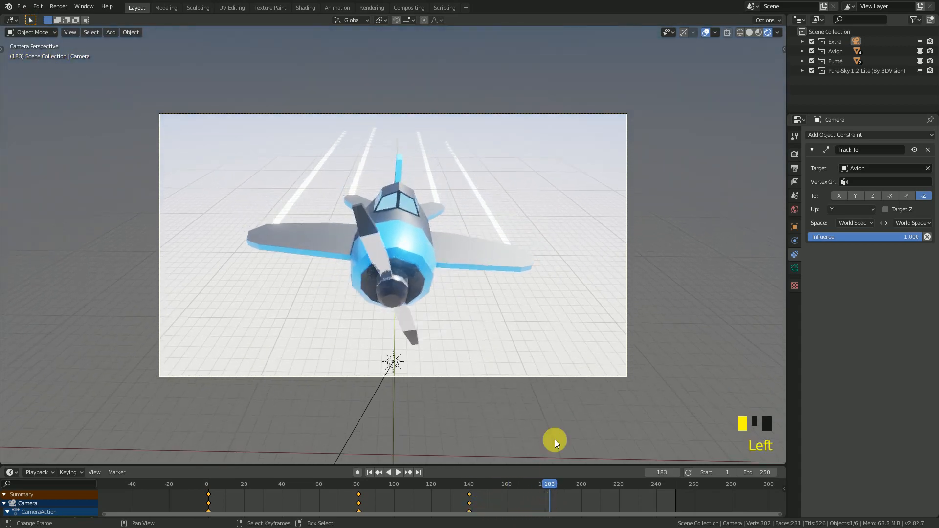
{"action": "key", "text": "g"}
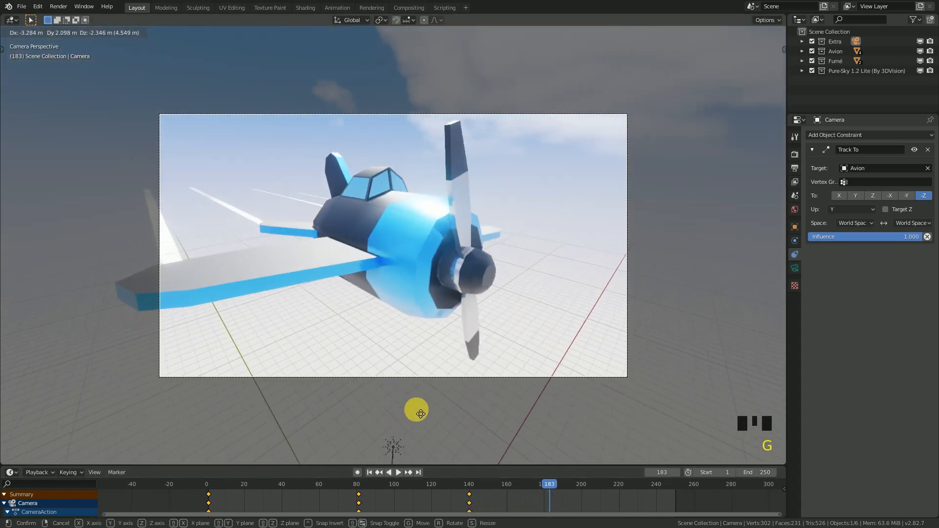
{"action": "key", "text": "g"}
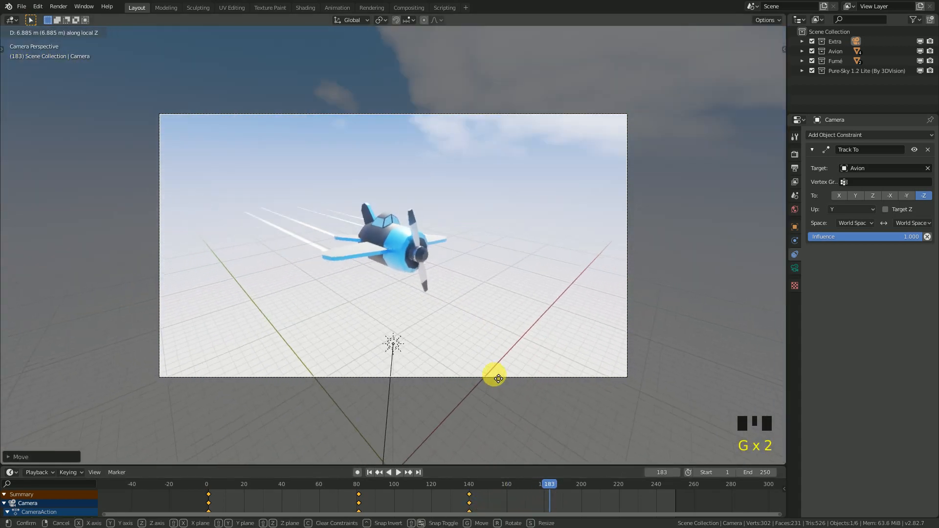
{"action": "key", "text": "g"}
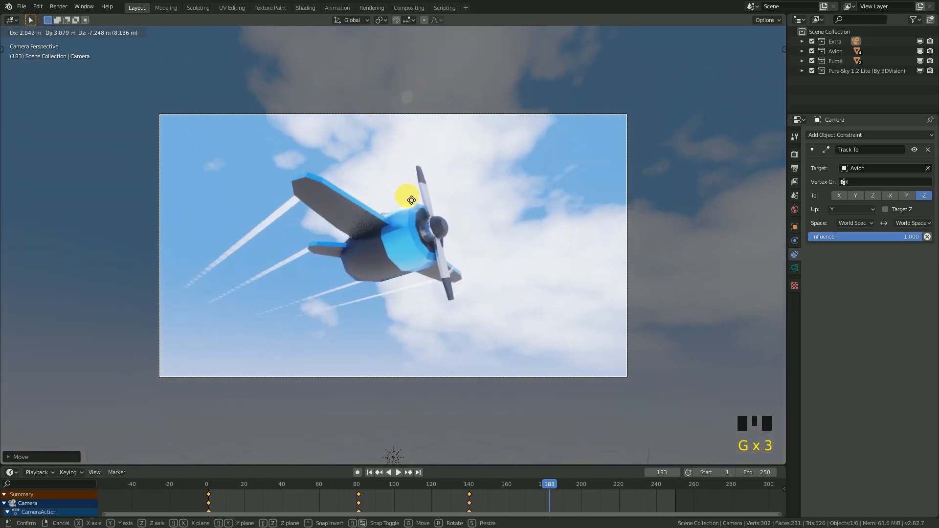
{"action": "key", "text": "i"}
{"action": "left_click", "coordinate": [530, 222]}
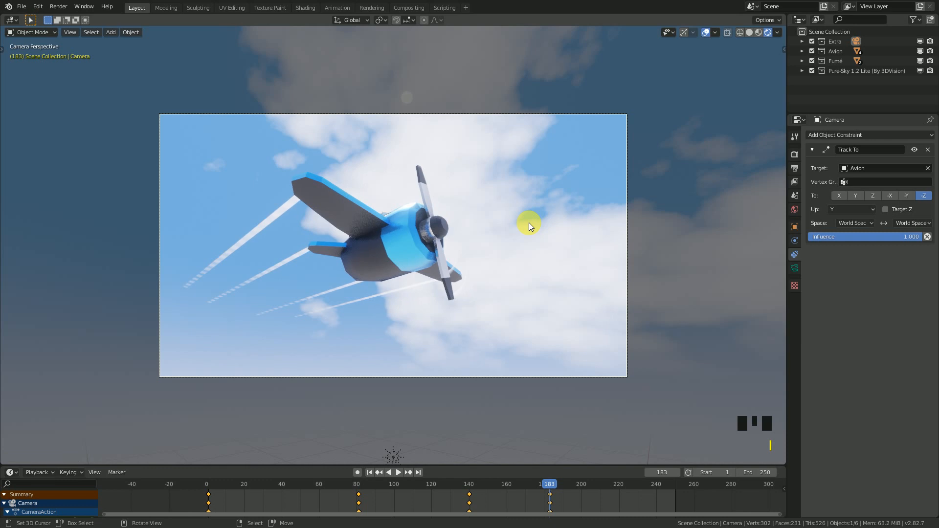
Step: Play the camera animation from frame 1 with overlays hidden, review it full screen, and stop the playback
{"action": "left_click", "coordinate": [370, 473]}
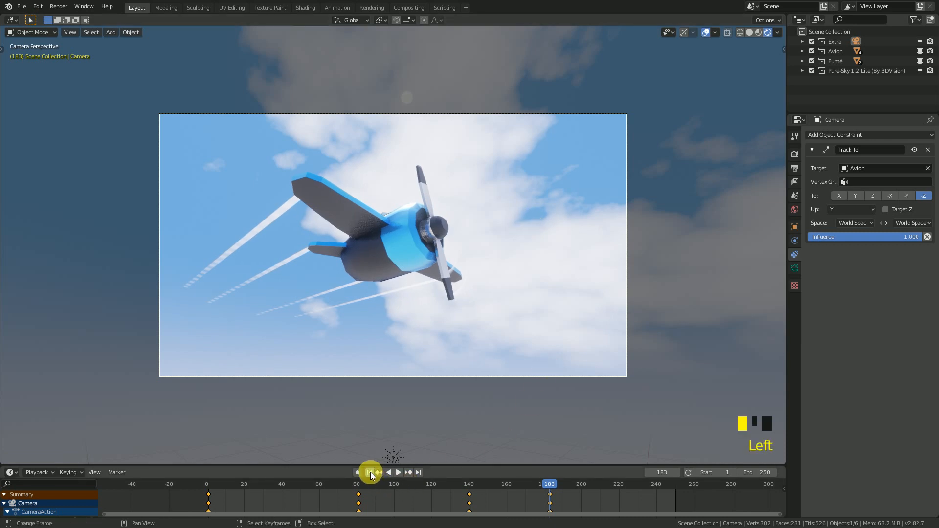
{"action": "left_click", "coordinate": [399, 472]}
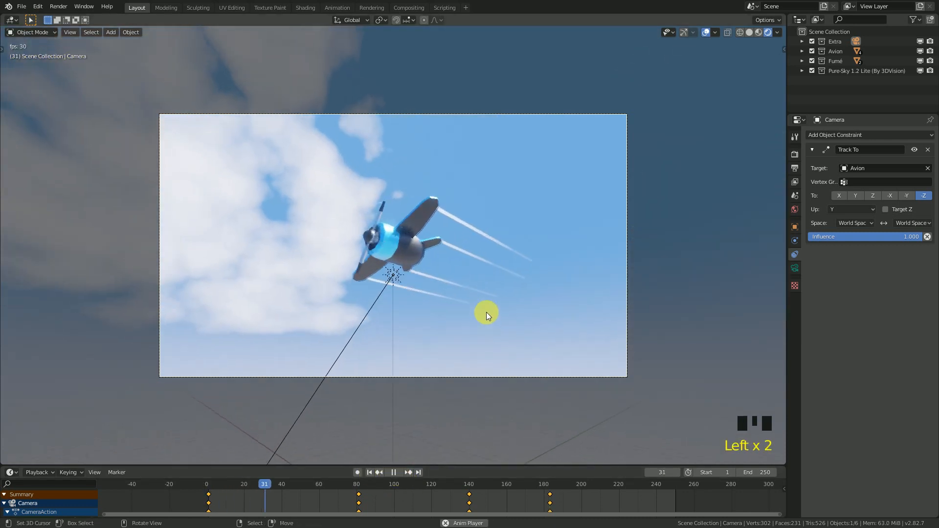
{"action": "scroll", "coordinate": [486, 313], "scroll_direction": "up", "scroll_amount": 2}
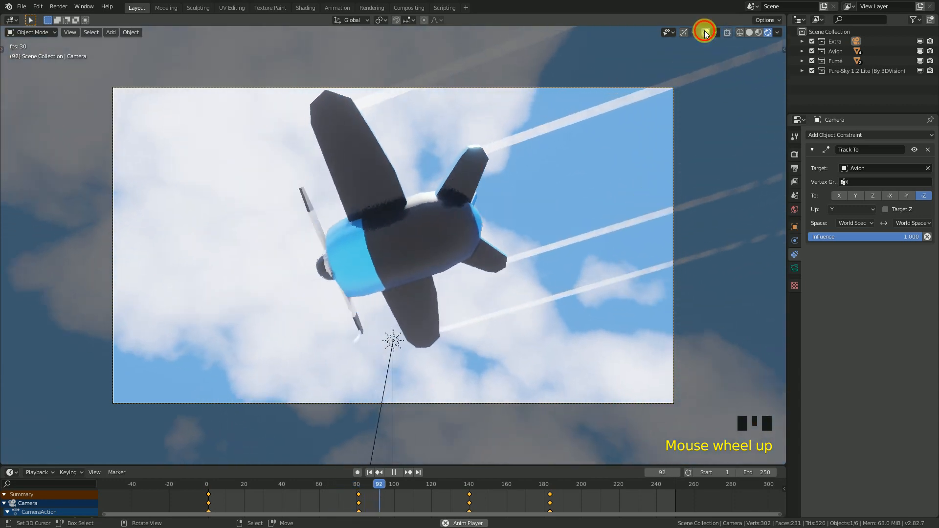
{"action": "left_click", "coordinate": [705, 32]}
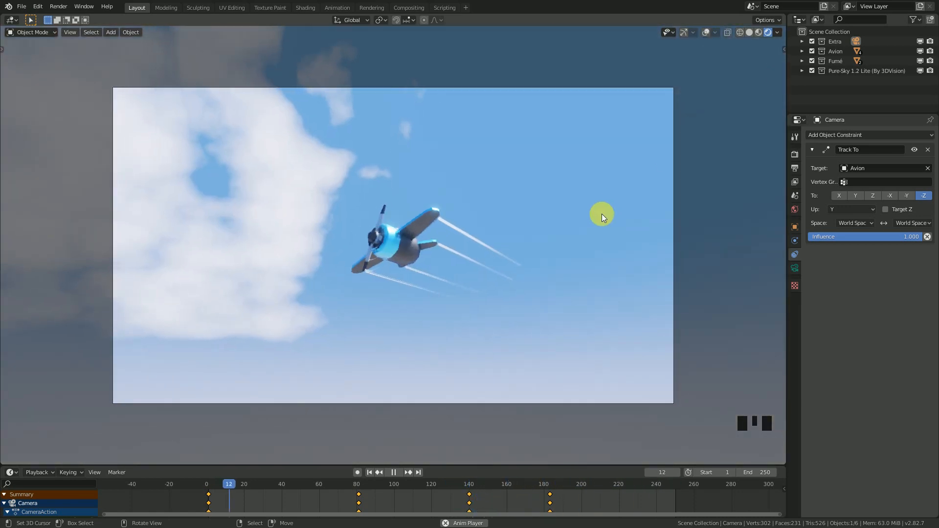
{"action": "scroll", "coordinate": [602, 213], "scroll_direction": "up", "scroll_amount": 2}
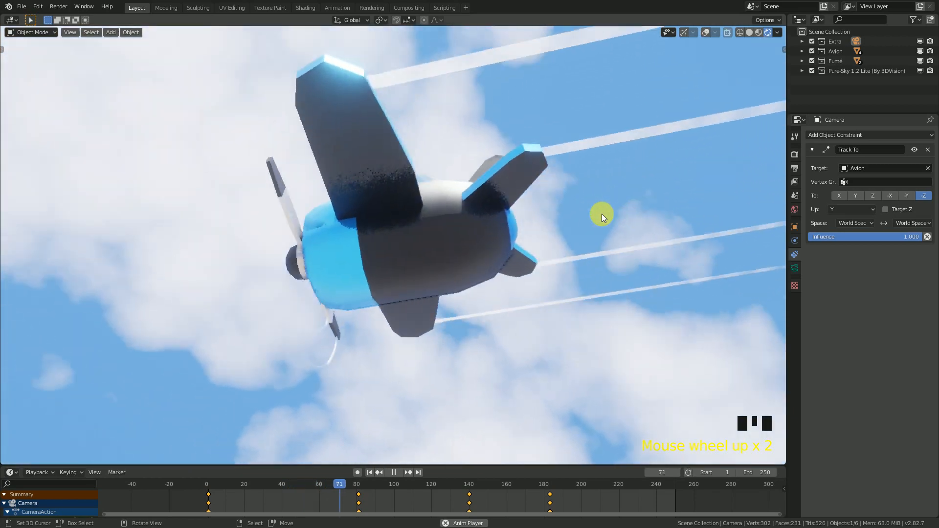
{"action": "key", "text": "ctrl+alt+space"}
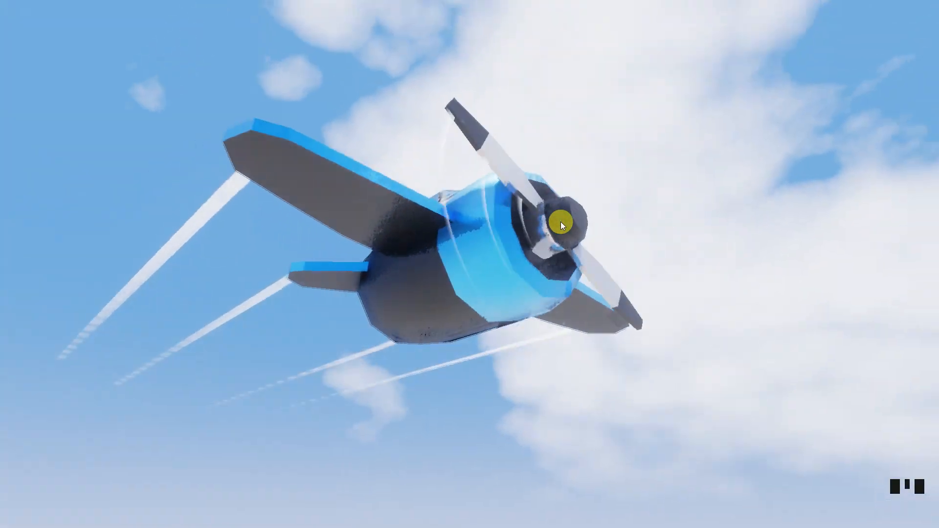
{"action": "key", "text": "ctrl+alt+space"}
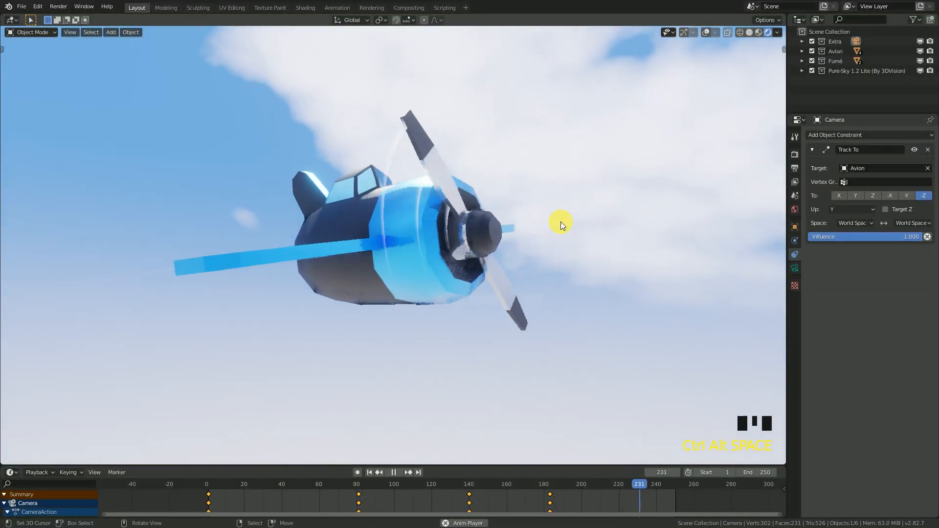
{"action": "key", "text": "space"}
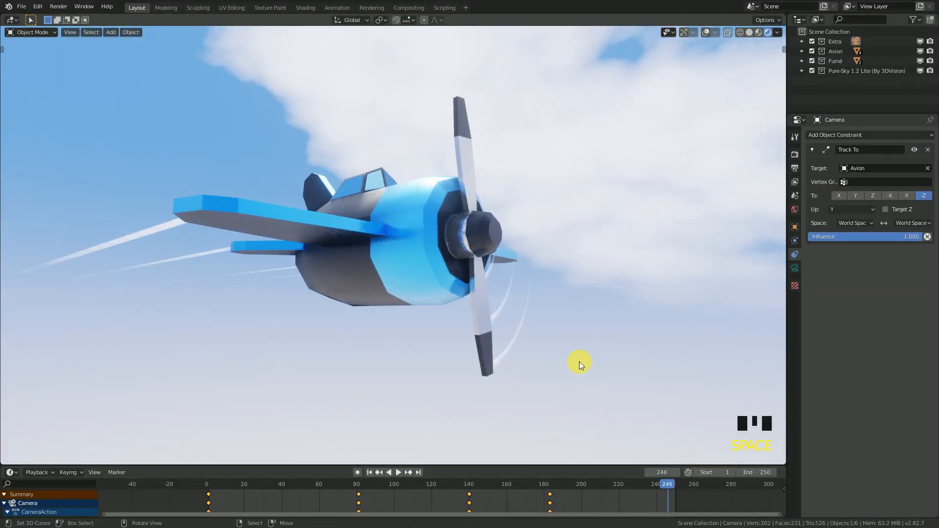
Step: At frame 250, leave the camera view and move the camera from the nose to a point behind and below the airplane
{"action": "scroll", "coordinate": [542, 374], "scroll_direction": "down", "scroll_amount": 2}
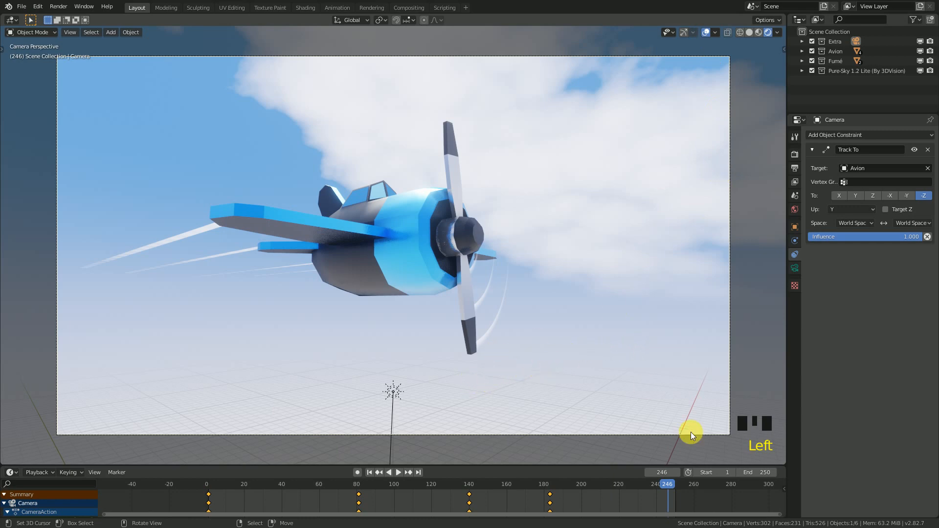
{"action": "left_click", "coordinate": [419, 473]}
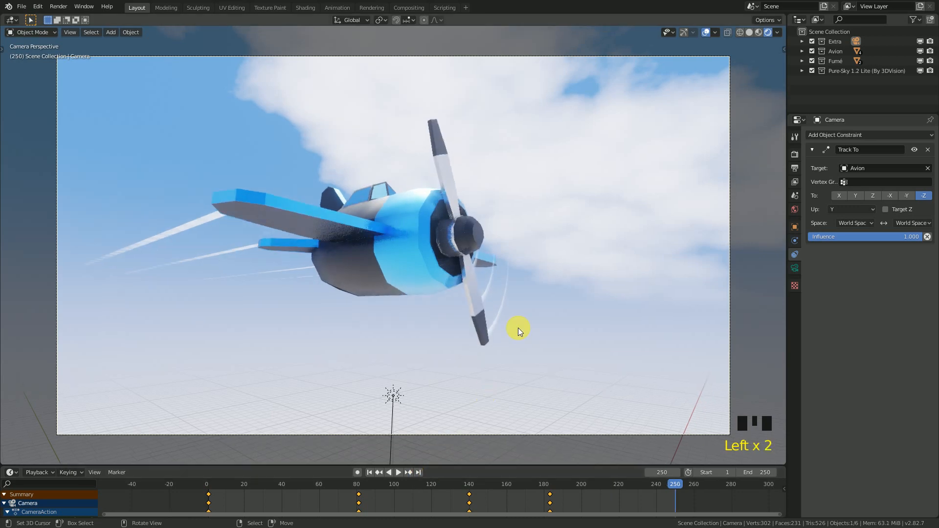
{"action": "key", "text": "g"}
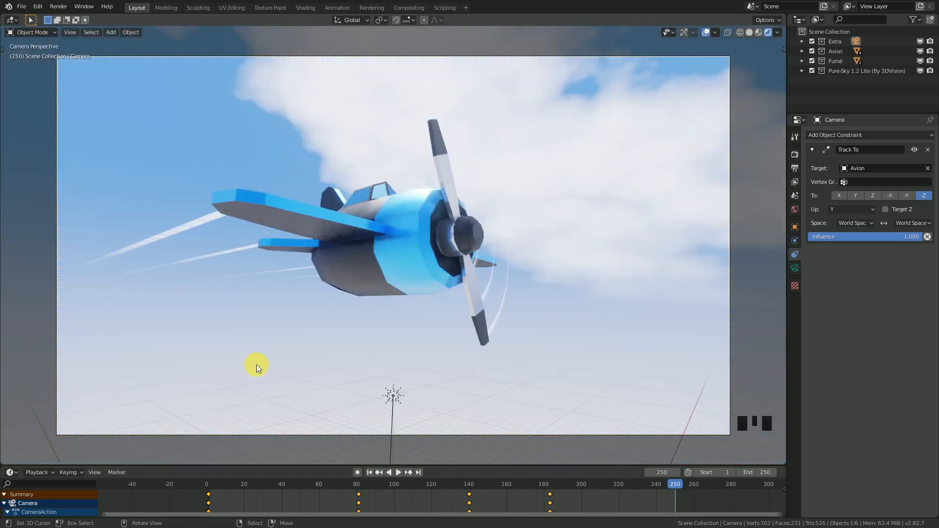
{"action": "left_click", "coordinate": [274, 362]}
{"action": "scroll", "coordinate": [288, 359], "scroll_direction": "down", "scroll_amount": 4}
{"action": "middle_click_drag", "start_coordinate": [322, 357], "coordinate": [162, 343]}
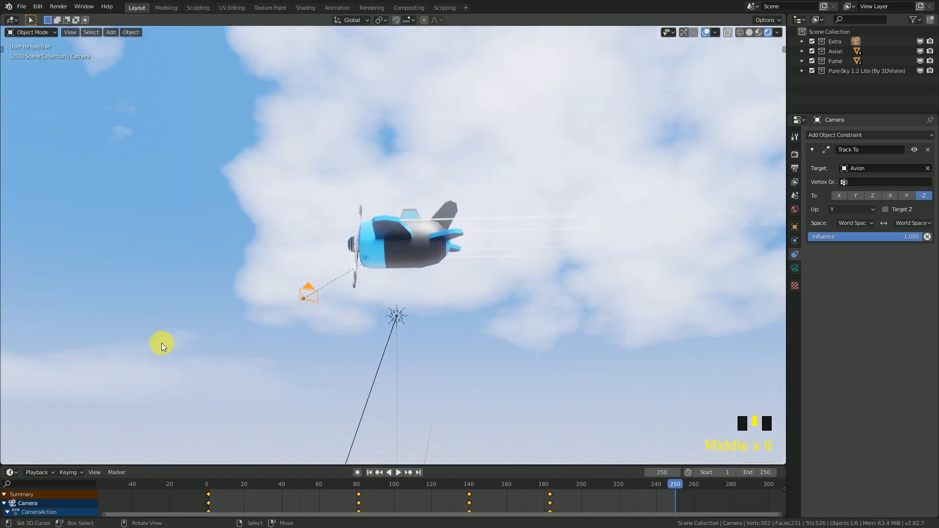
{"action": "scroll", "coordinate": [162, 342], "scroll_direction": "down", "scroll_amount": 3}
{"action": "key", "text": "g"}
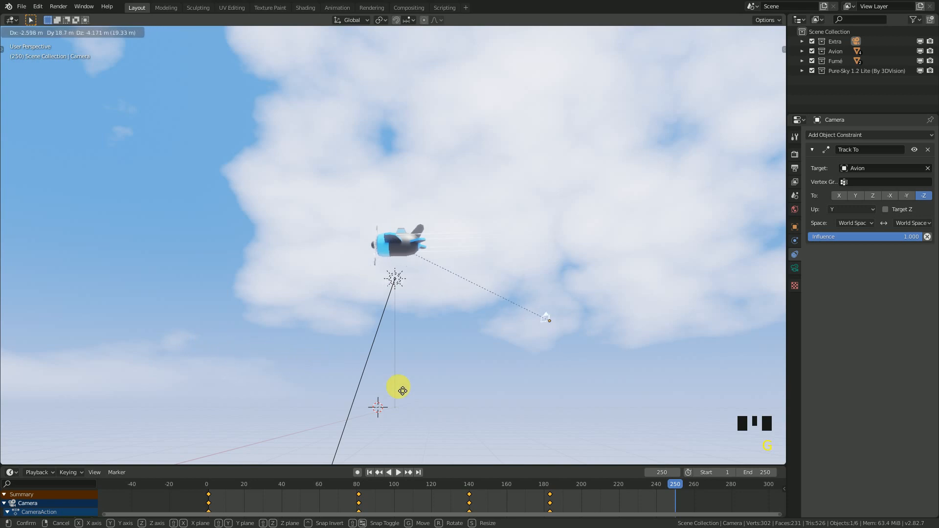
{"action": "left_click", "coordinate": [417, 414]}
Step: Shift the camera sideways and lower to frame the airplane from a distance, checking the framing through the camera view
{"action": "middle_click_drag", "start_coordinate": [417, 415], "coordinate": [341, 386]}
{"action": "key", "text": "g"}
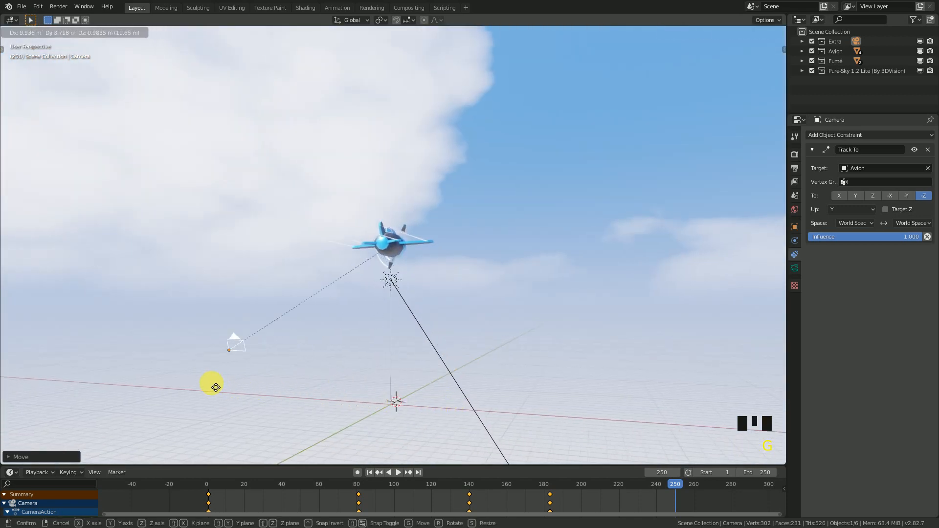
{"action": "left_click", "coordinate": [191, 372]}
{"action": "middle_click_drag", "start_coordinate": [191, 372], "coordinate": [330, 369]}
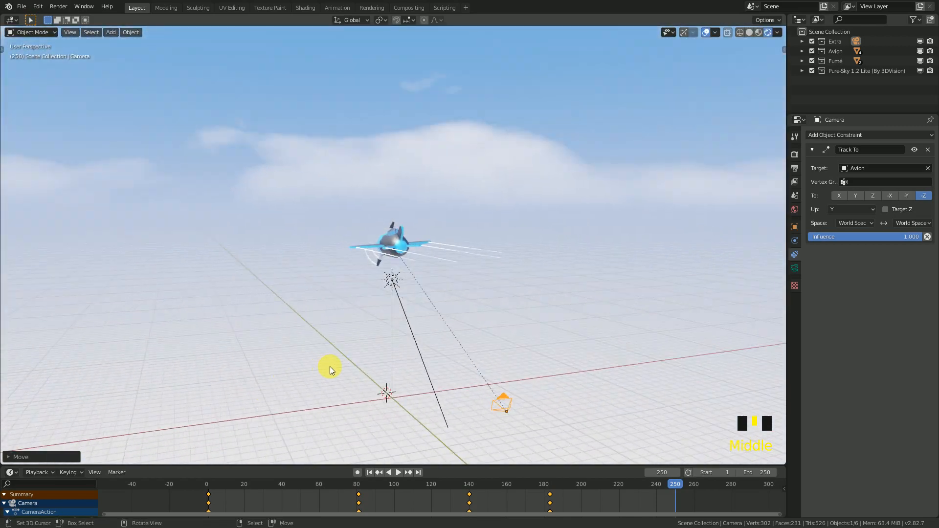
{"action": "left_click", "coordinate": [338, 401]}
{"action": "middle_click_drag", "start_coordinate": [338, 401], "coordinate": [327, 313]}
{"action": "key", "text": "KP_0"}
{"action": "scroll", "coordinate": [292, 304], "scroll_direction": "up", "scroll_amount": 2}
{"action": "scroll", "coordinate": [313, 318], "scroll_direction": "down", "scroll_amount": 3}
{"action": "key", "text": "KP_0"}
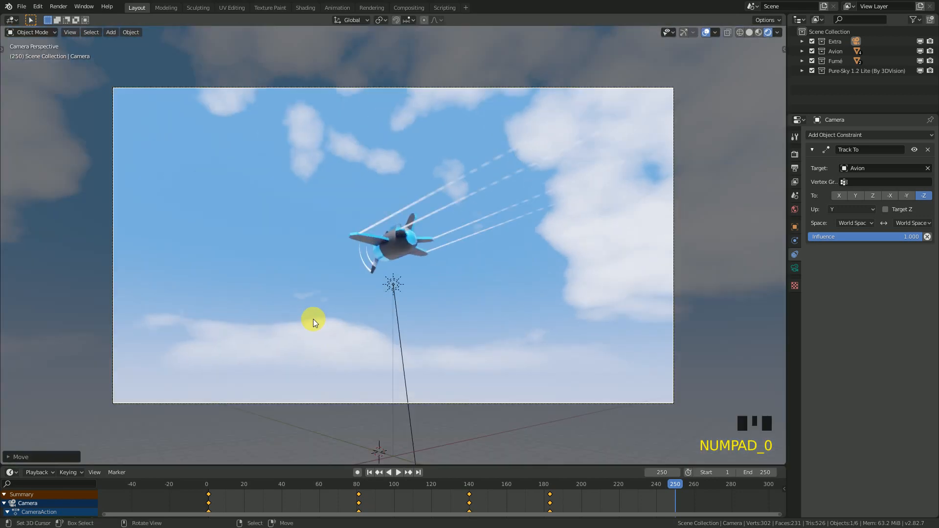
Step: Fine-tune the distant low rear shot of the airplane in camera view and insert a keyframe at frame 250
{"action": "key", "text": "g"}
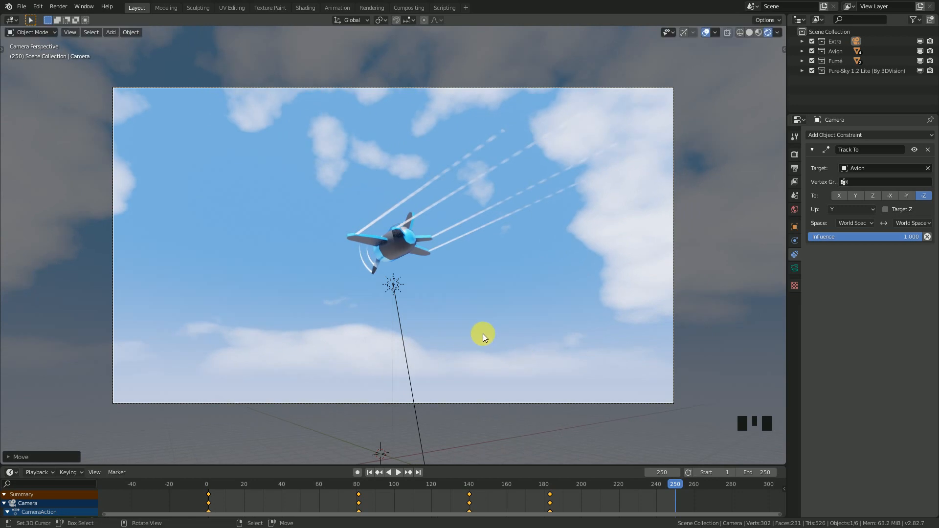
{"action": "key", "text": "i"}
{"action": "left_click", "coordinate": [522, 284]}
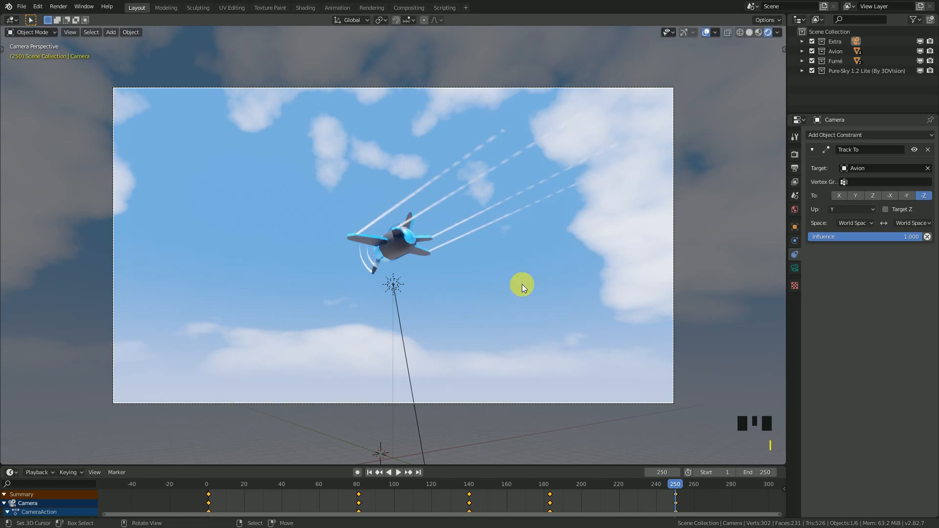
Step: Play the animation through the camera view to review the move into the new final shot, and stop the playback
{"action": "left_click", "coordinate": [544, 492]}
{"action": "key", "text": "space"}
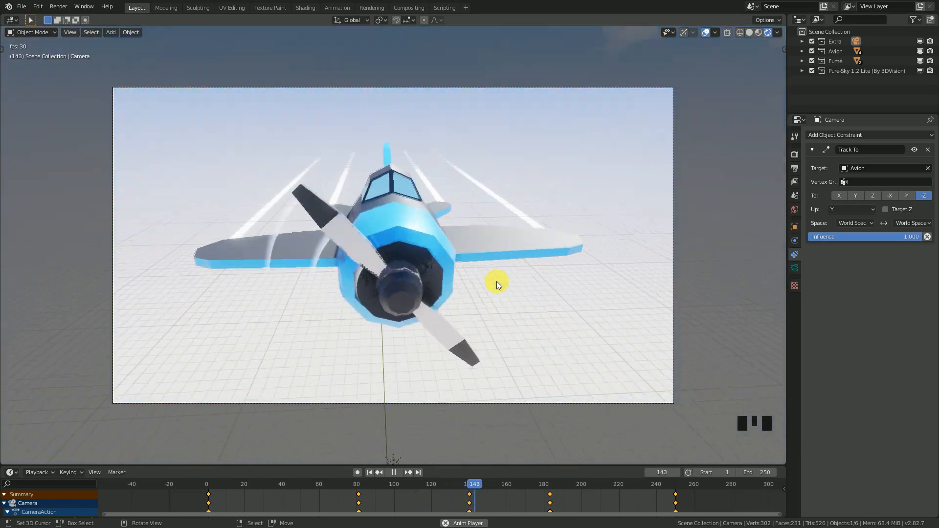
{"action": "key", "text": "space"}
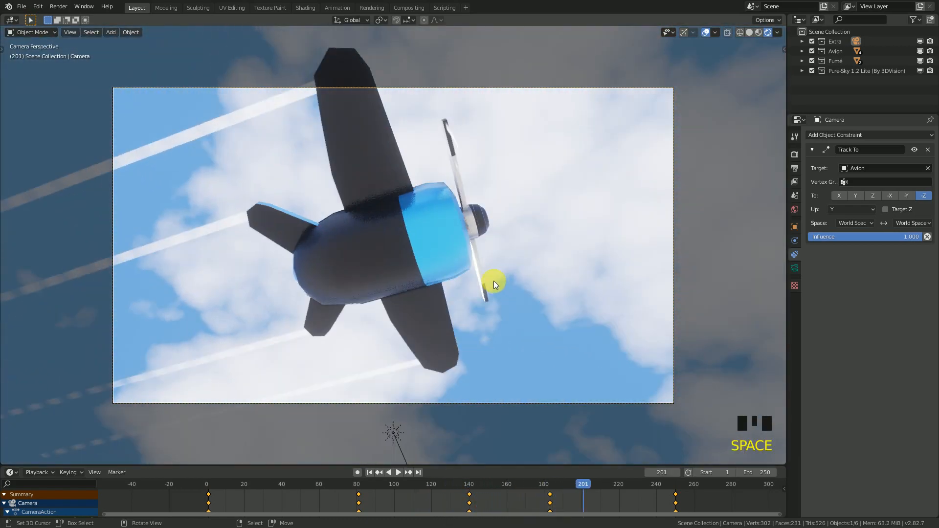
Step: Move the camera's frame 183 keyframes earlier to about frame 151, playing the animation between adjustments
{"action": "left_click_drag", "start_coordinate": [569, 513], "coordinate": [540, 512]}
{"action": "right_click_drag", "start_coordinate": [549, 503], "coordinate": [461, 503]}
{"action": "key", "text": "space"}
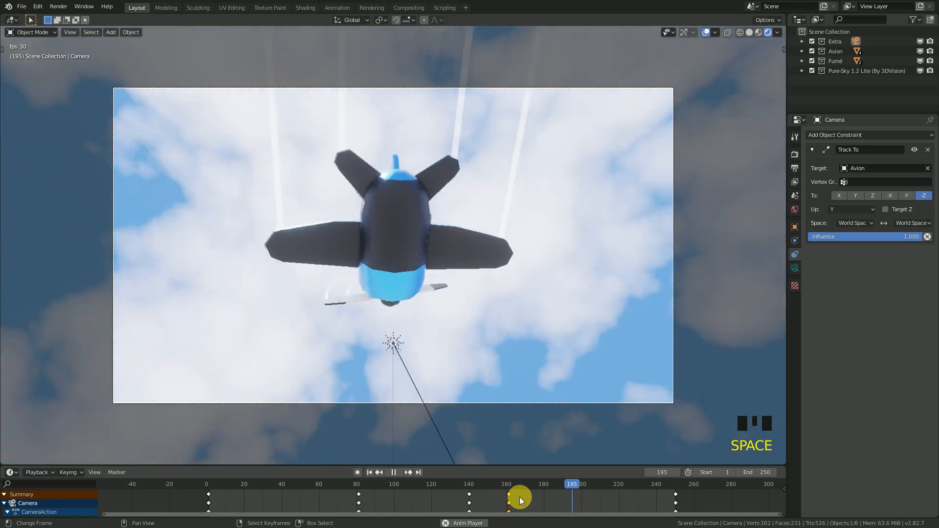
{"action": "key", "text": "space"}
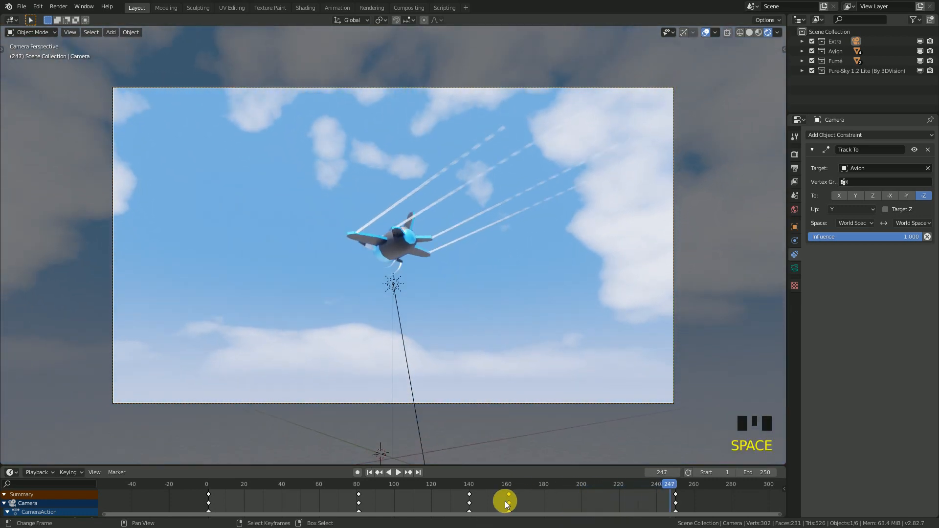
{"action": "right_click_drag", "start_coordinate": [510, 506], "coordinate": [493, 509]}
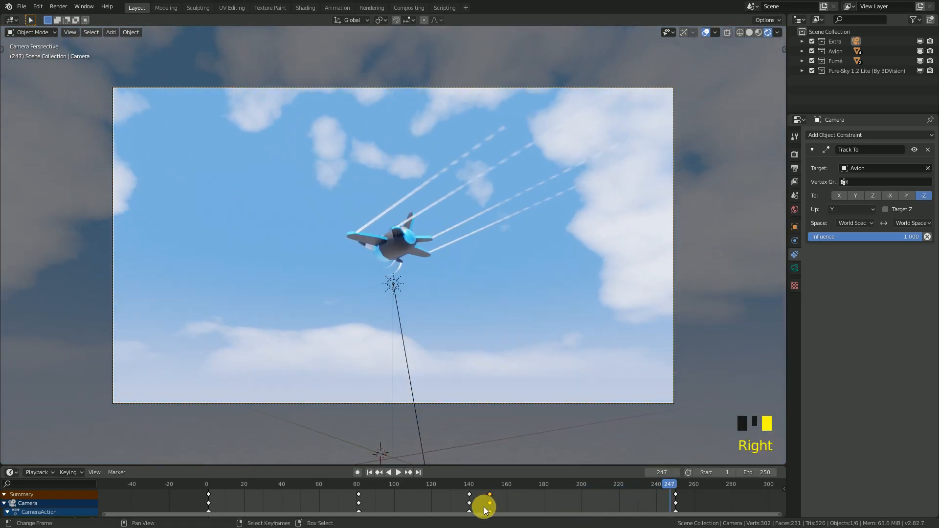
Step: From frame 1, scale all camera keyframes except those at frame 250 closer together, to about frames 60, 104 and 112, and preview the timing
{"action": "left_click", "coordinate": [369, 472]}
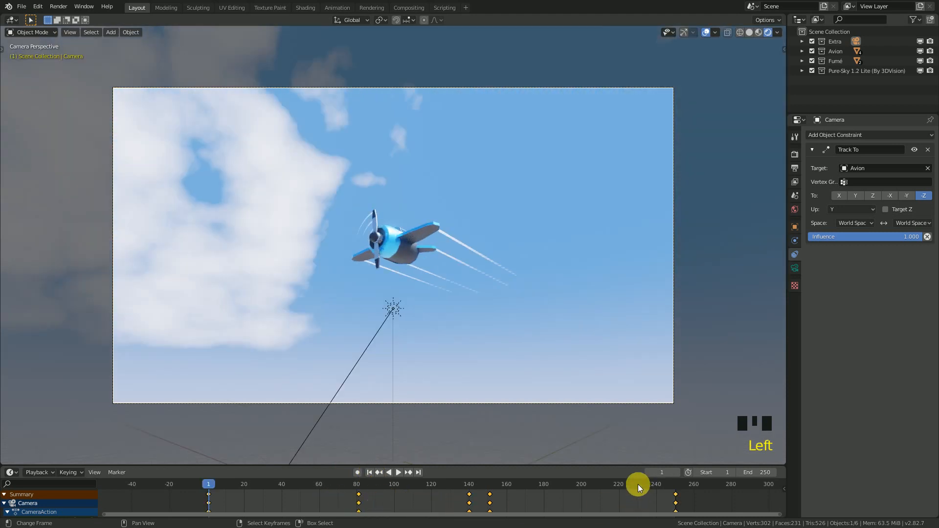
{"action": "left_click_drag", "start_coordinate": [623, 465], "coordinate": [608, 367]}
{"action": "left_click_drag", "start_coordinate": [697, 438], "coordinate": [646, 402], "text": "ctrl"}
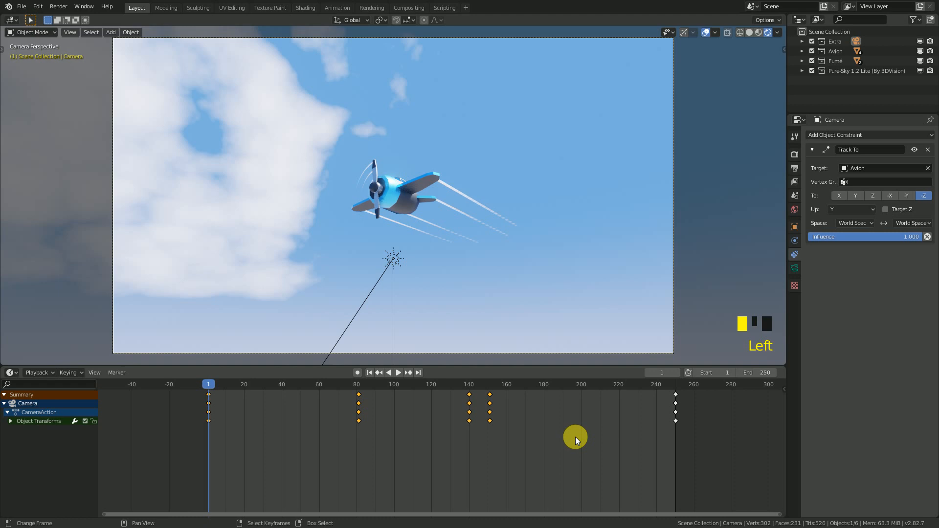
{"action": "key", "text": "s"}
{"action": "key", "text": "space"}
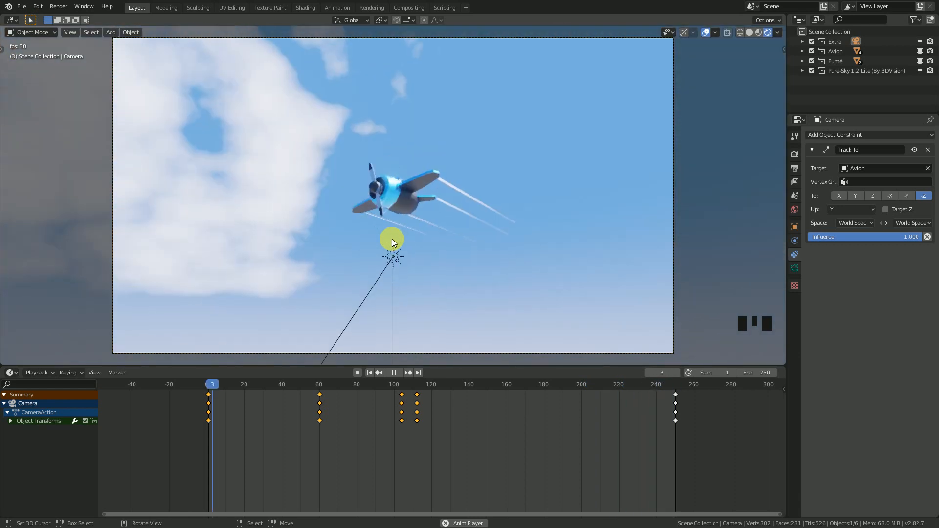
{"action": "key", "text": "space"}
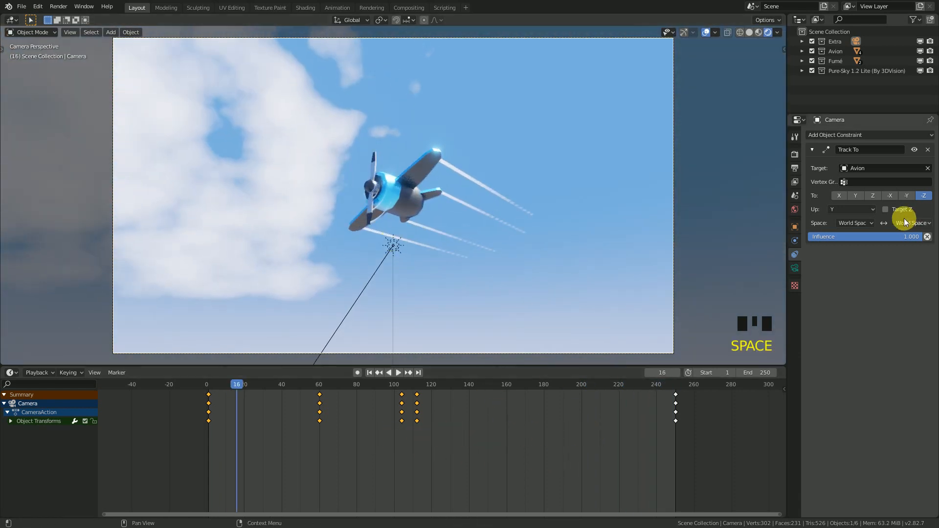
Step: Insert a keyframe on the camera's Track To influence with value 1.000 at frame 220
{"action": "left_click_drag", "start_coordinate": [447, 460], "coordinate": [655, 445]}
{"action": "mouse_move", "coordinate": [912, 238]}
{"action": "left_mouse_down"}
{"action": "mouse_move", "coordinate": [808, 239]}
{"action": "mouse_move", "coordinate": [925, 238]}
{"action": "left_mouse_up"}
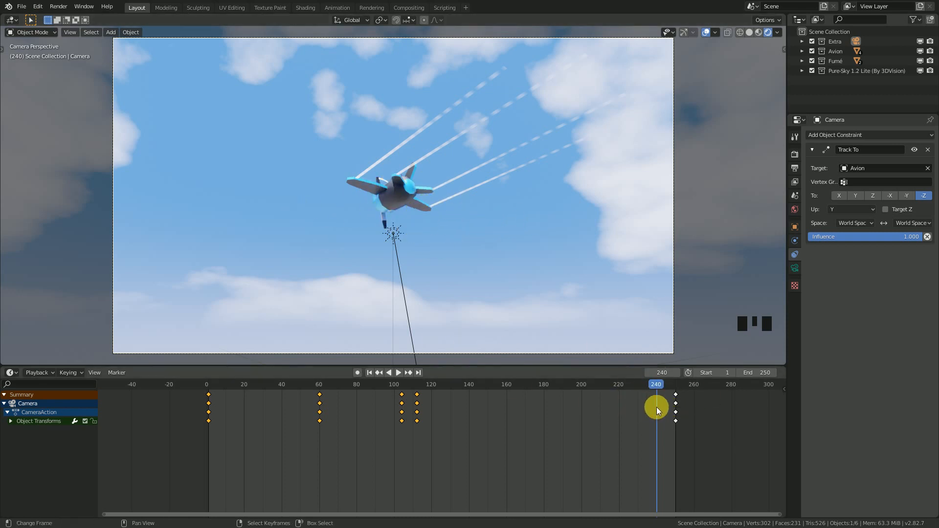
{"action": "left_click_drag", "start_coordinate": [682, 410], "coordinate": [618, 421]}
{"action": "right_click", "coordinate": [883, 243]}
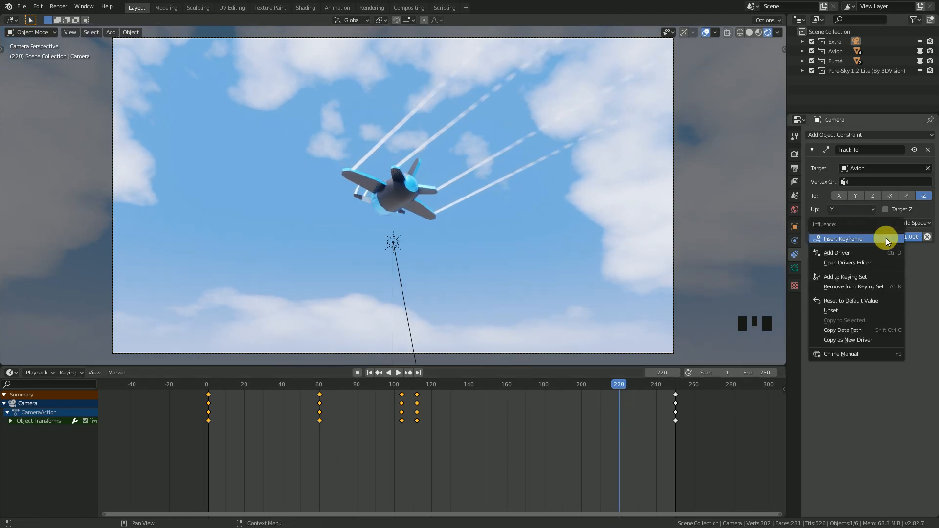
{"action": "right_click", "coordinate": [882, 238]}
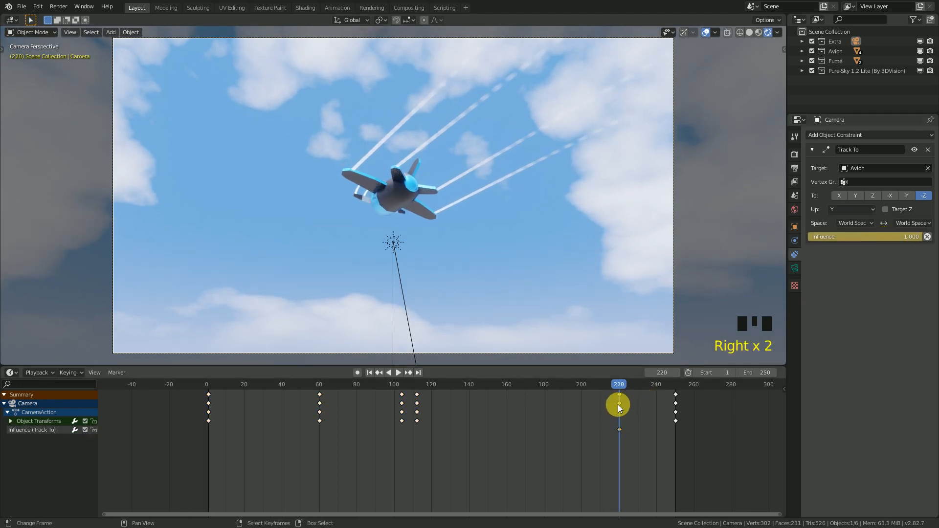
Step: At frame 261, set the Track To influence to 0.200 and insert a keyframe on it
{"action": "left_click", "coordinate": [697, 420]}
{"action": "left_click_drag", "start_coordinate": [814, 237], "coordinate": [741, 237]}
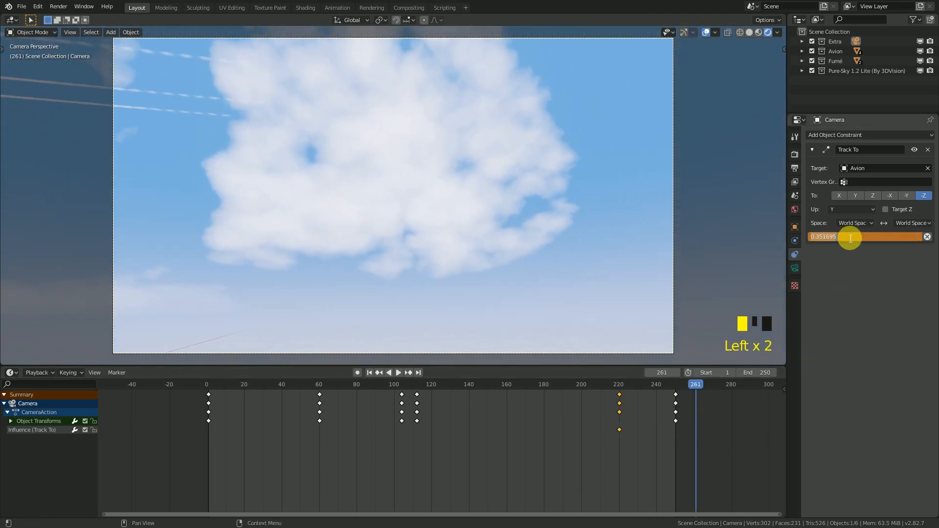
{"action": "key", "text": "Return"}
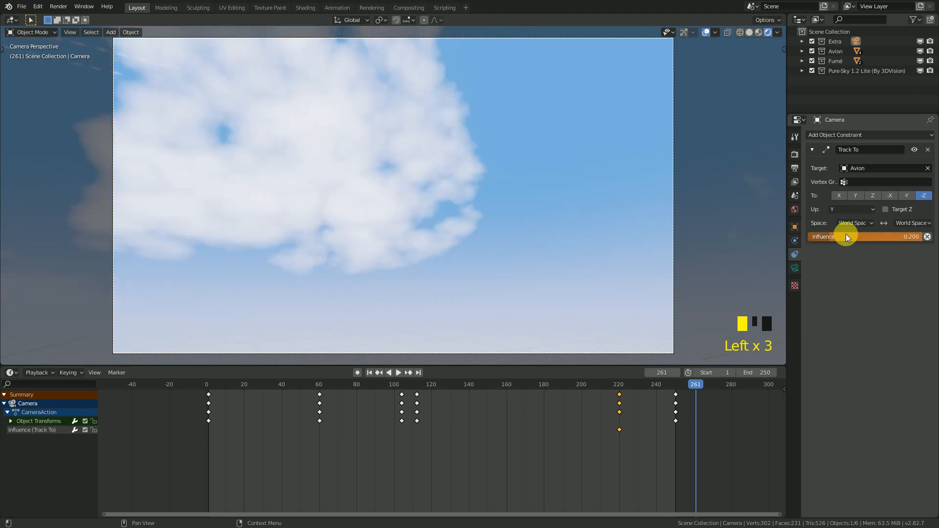
{"action": "right_click", "coordinate": [846, 235]}
{"action": "left_click", "coordinate": [846, 235]}
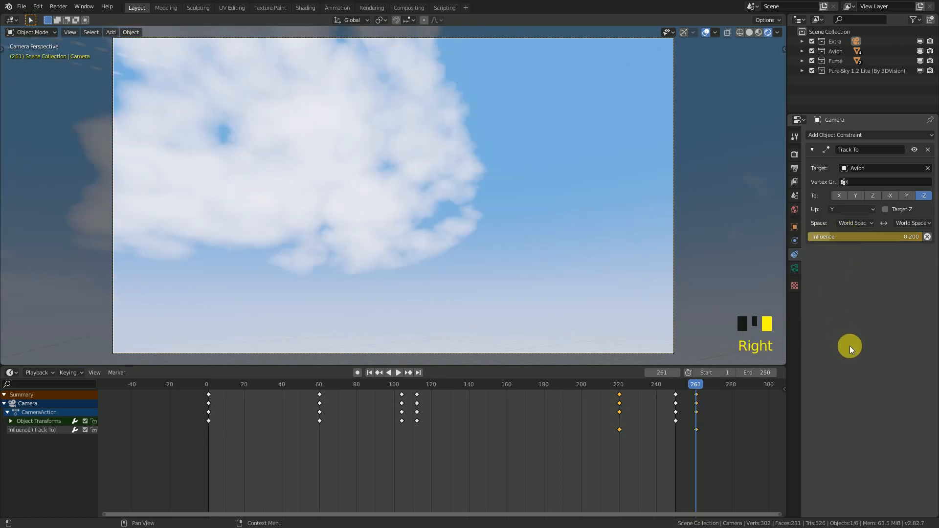
Step: Move the Track To influence keyframe from frame 220 to frame 180, and play the animation to check the airplane leaving the shot
{"action": "left_click", "coordinate": [499, 432]}
{"action": "key", "text": "space"}
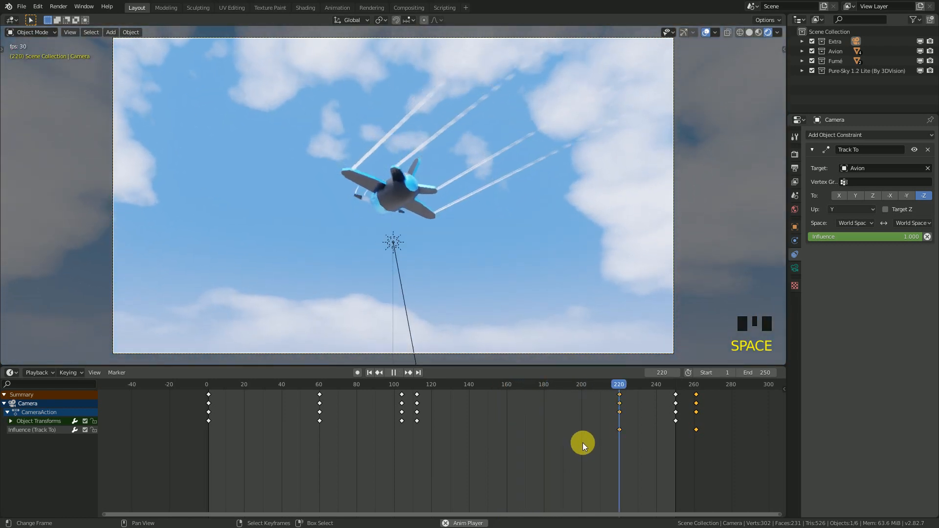
{"action": "key", "text": "space"}
{"action": "key", "text": "Right"}
{"action": "left_click", "coordinate": [617, 424]}
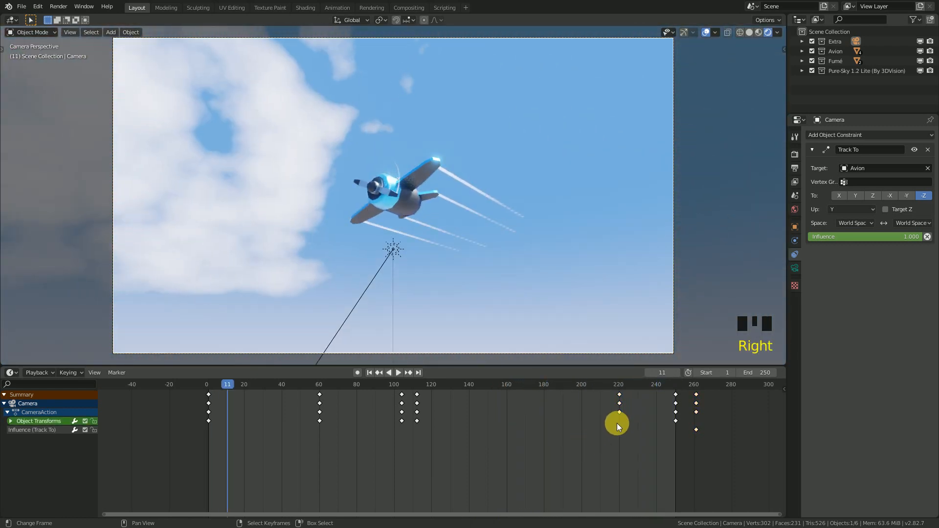
{"action": "right_click_drag", "start_coordinate": [621, 415], "coordinate": [589, 415]}
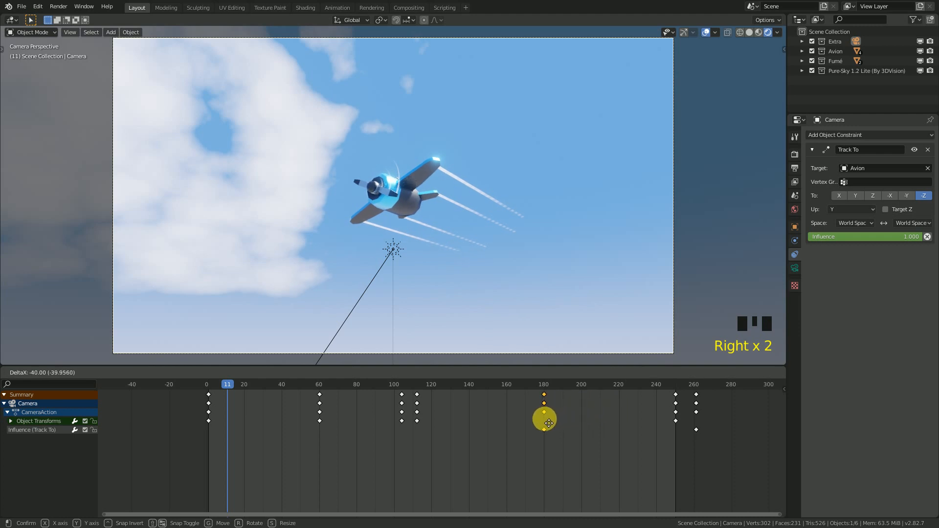
{"action": "key", "text": "space"}
{"action": "left_click", "coordinate": [529, 446]}
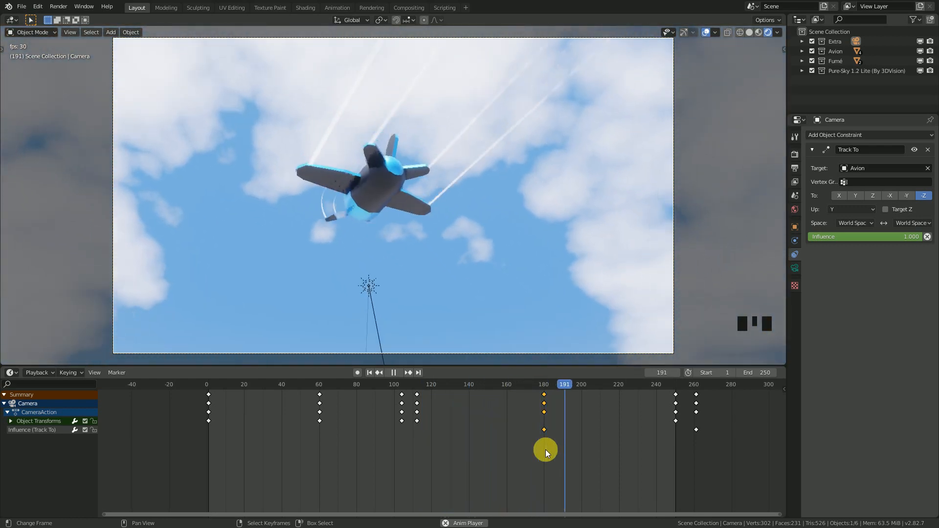
{"action": "key", "text": "space"}
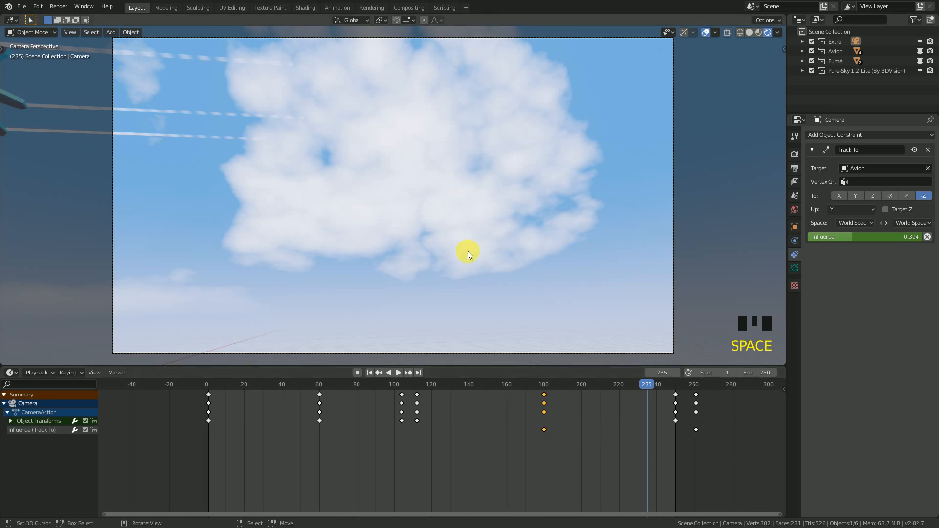
Step: Examine the camera's position relative to the airplane from outside at frame 235, and return to the camera view
{"action": "scroll", "coordinate": [316, 192], "scroll_direction": "down", "scroll_amount": 2}
{"action": "middle_click_drag", "start_coordinate": [316, 192], "coordinate": [333, 206]}
{"action": "left_click", "coordinate": [709, 31]}
{"action": "left_click", "coordinate": [709, 31]}
{"action": "middle_click_drag", "start_coordinate": [492, 184], "coordinate": [410, 195]}
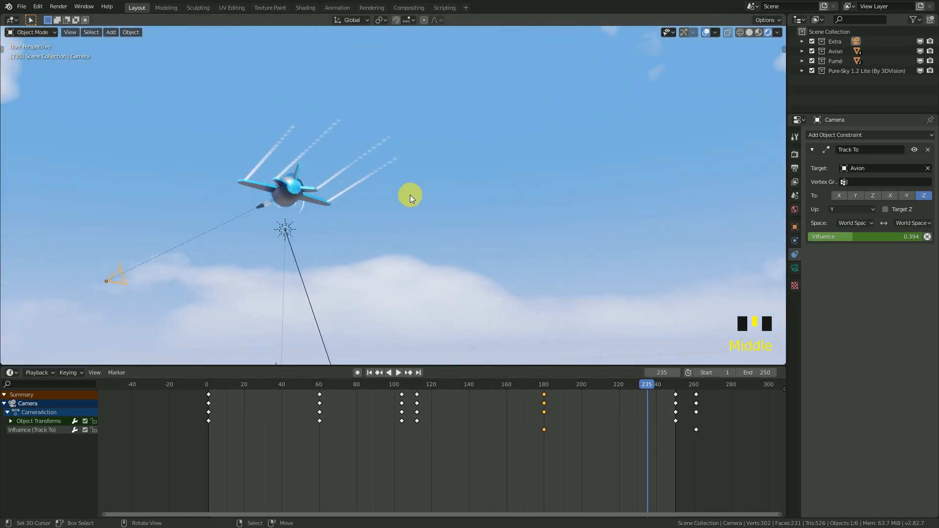
{"action": "key", "text": "KP_0"}
{"action": "scroll", "coordinate": [432, 255], "scroll_direction": "up", "scroll_amount": 3}
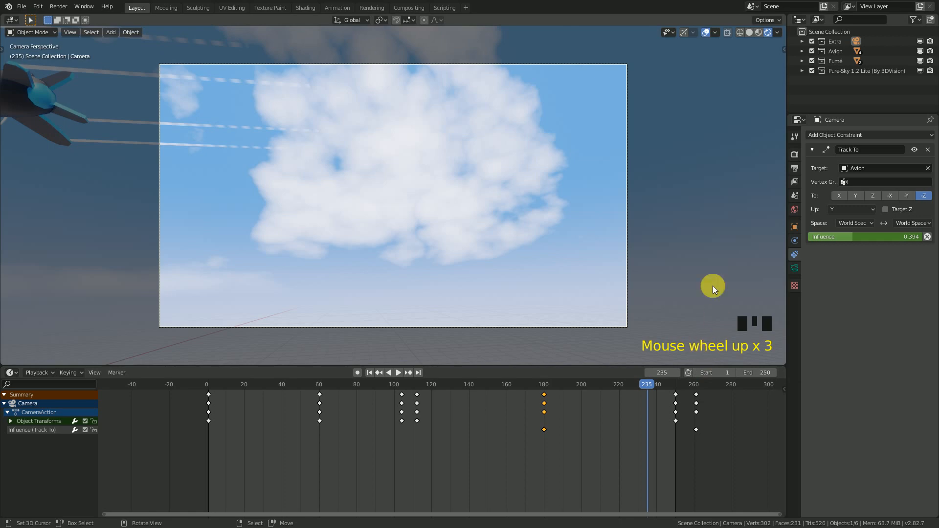
Step: Play the whole camera animation with the viewport overlays hidden and review it full screen
{"action": "key", "text": "space"}
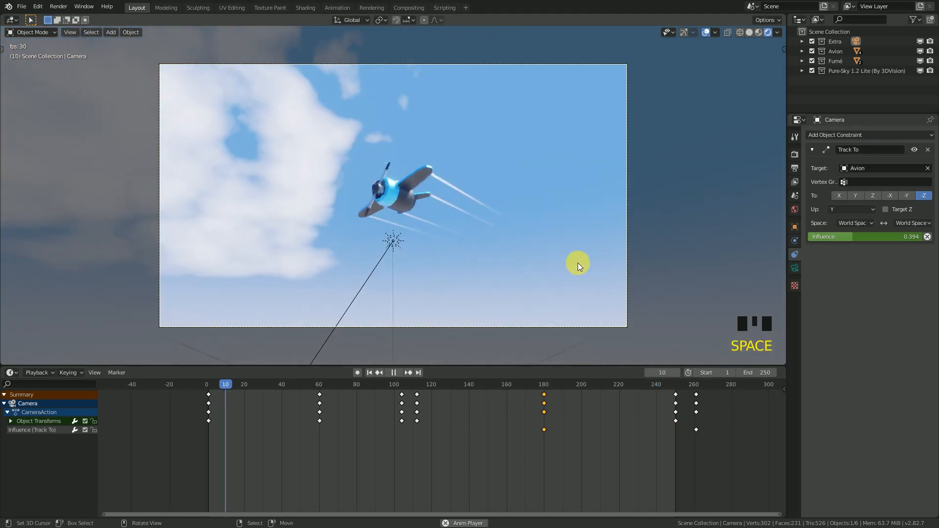
{"action": "scroll", "coordinate": [577, 263], "scroll_direction": "up", "scroll_amount": 1}
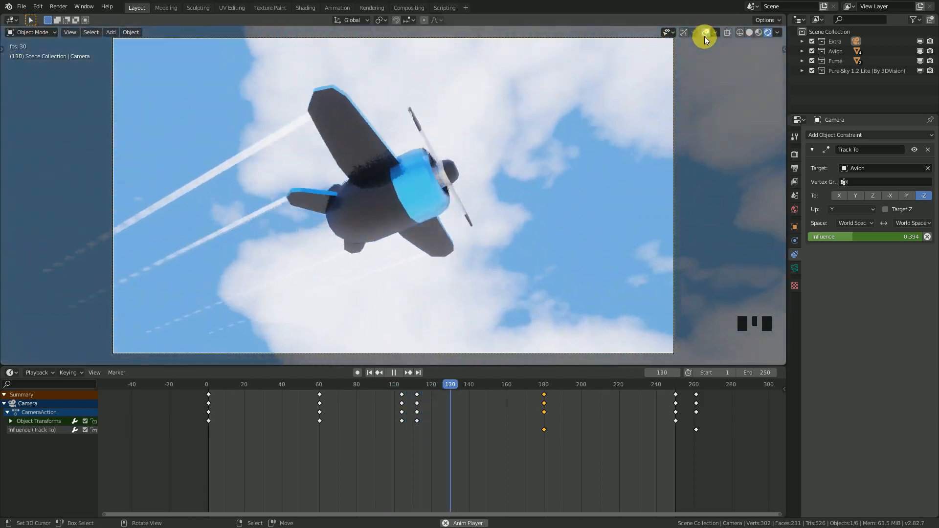
{"action": "left_click", "coordinate": [637, 107]}
{"action": "key", "text": "ctrl+alt+space"}
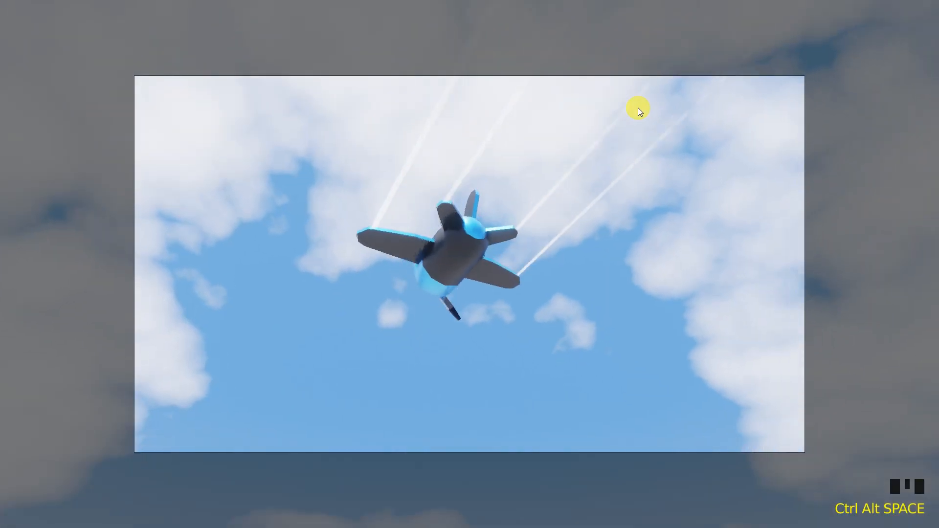
Step: Finish watching the animation full screen, return to the normal layout and stop playback
{"action": "middle_click_drag", "start_coordinate": [638, 107], "coordinate": [597, 181], "text": "ctrl"}
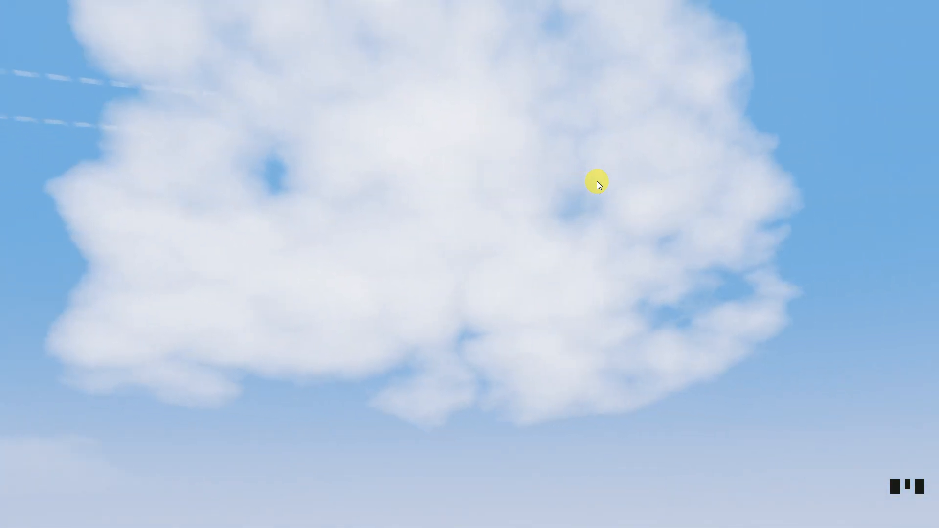
{"action": "key", "text": "ctrl+alt+space"}
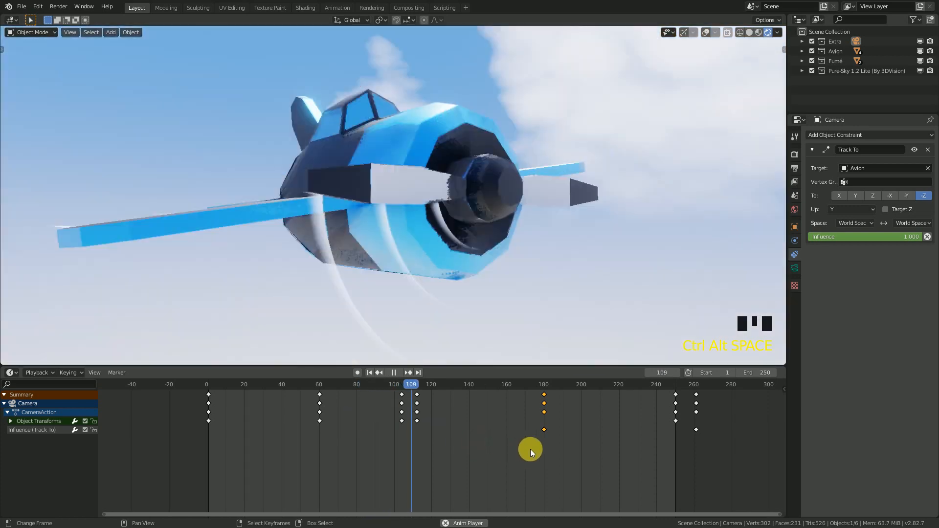
{"action": "key", "text": "space"}
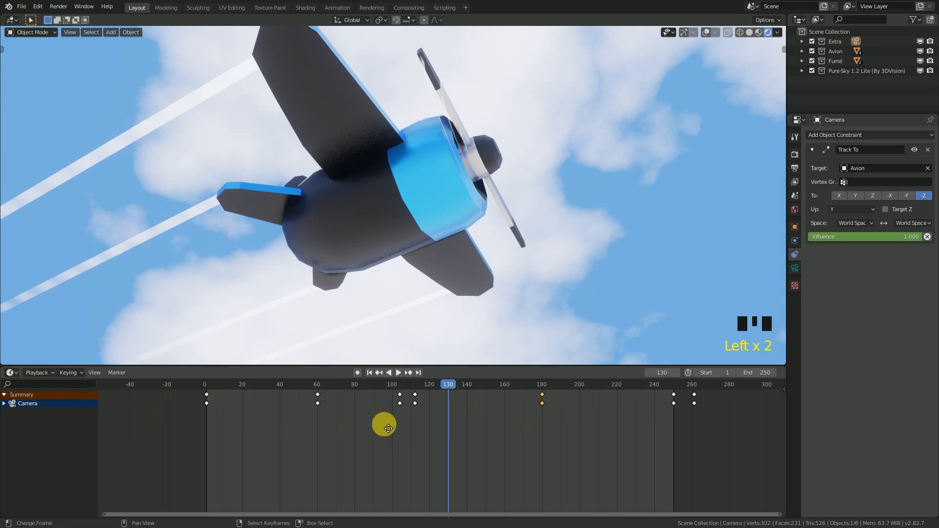
Step: Try moving the airplane along the global Y axis at frame 130 to show how the camera tracks it
{"action": "left_click", "coordinate": [708, 32]}
{"action": "scroll", "coordinate": [521, 112], "scroll_direction": "down", "scroll_amount": 3}
{"action": "middle_click_drag", "start_coordinate": [531, 110], "coordinate": [353, 259]}
{"action": "scroll", "coordinate": [492, 205], "scroll_direction": "down", "scroll_amount": 4}
{"action": "right_click", "coordinate": [426, 194]}
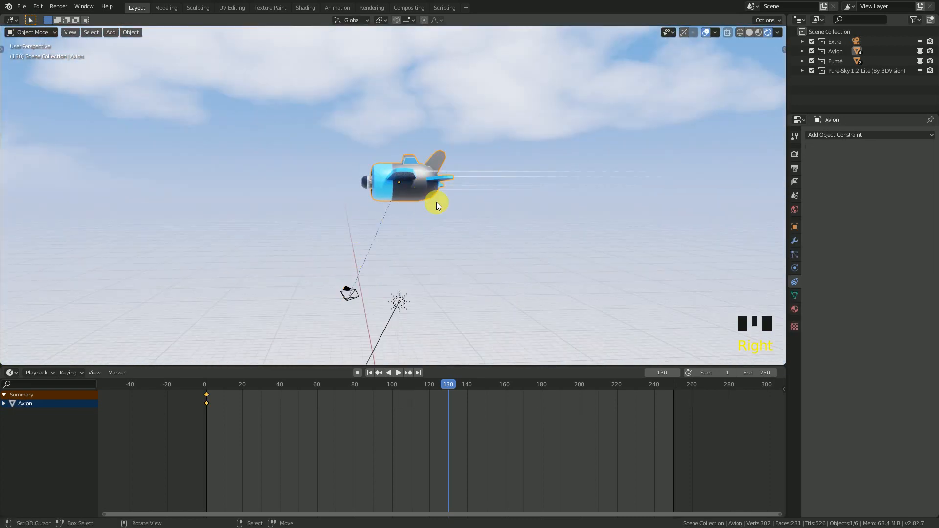
{"action": "key", "text": "g"}
{"action": "key", "text": "y"}
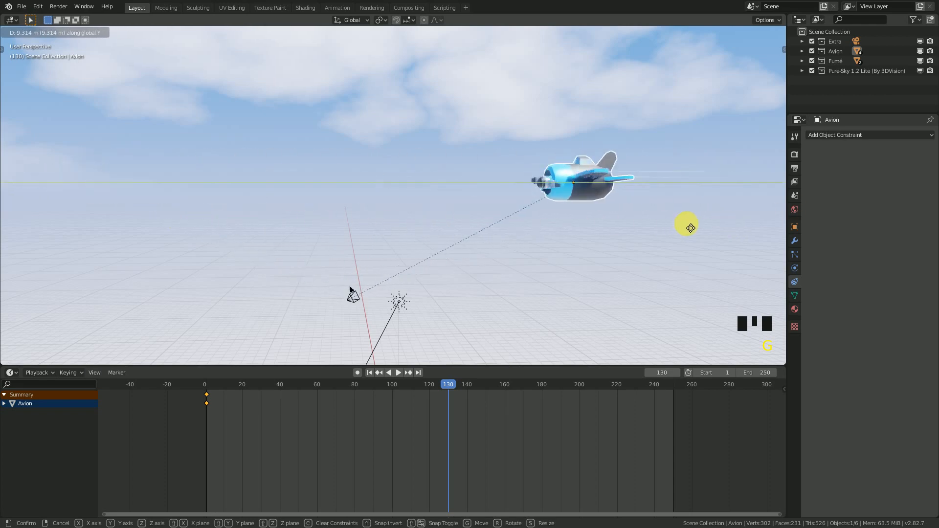
{"action": "left_click", "coordinate": [438, 220]}
{"action": "middle_click_drag", "start_coordinate": [438, 220], "coordinate": [594, 219]}
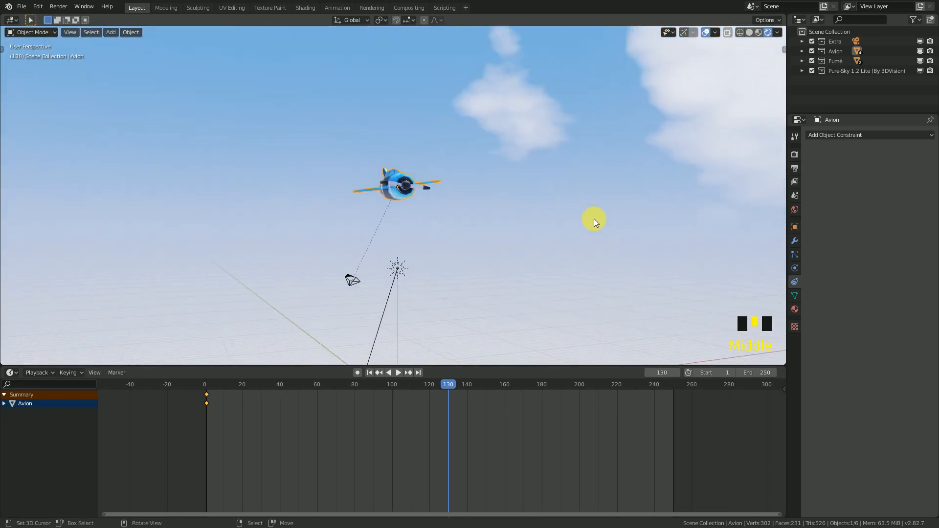
Step: Play the animation from several outside angles with the overlays hidden, open the render settings and stop playback
{"action": "key", "text": "space"}
{"action": "middle_click_drag", "start_coordinate": [494, 260], "coordinate": [377, 189]}
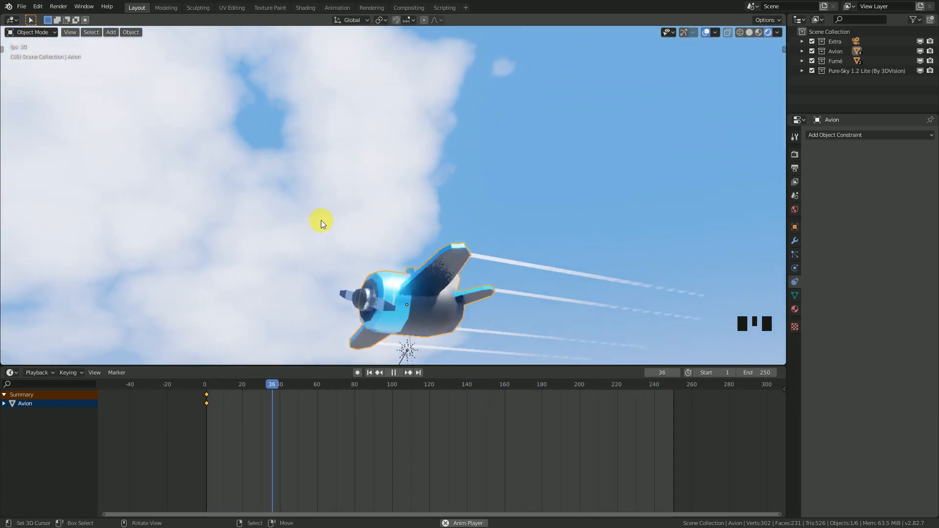
{"action": "left_click_drag", "start_coordinate": [460, 367], "coordinate": [456, 462]}
{"action": "middle_click_drag", "start_coordinate": [463, 306], "coordinate": [618, 137]}
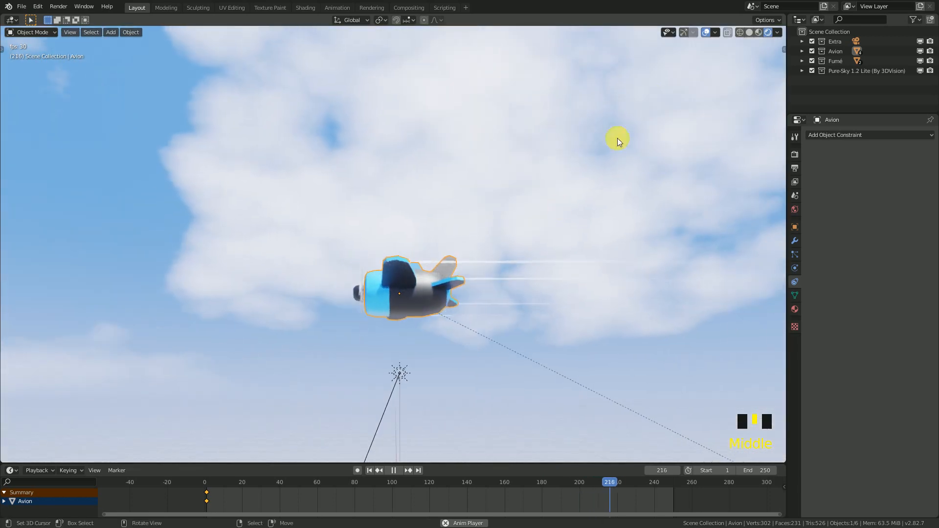
{"action": "left_click", "coordinate": [706, 31]}
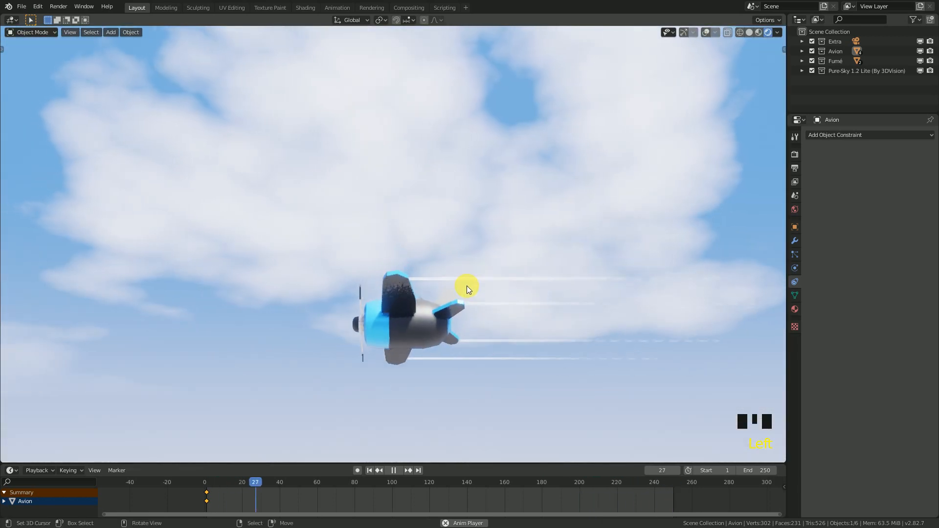
{"action": "scroll", "coordinate": [459, 303], "scroll_direction": "down", "scroll_amount": 3}
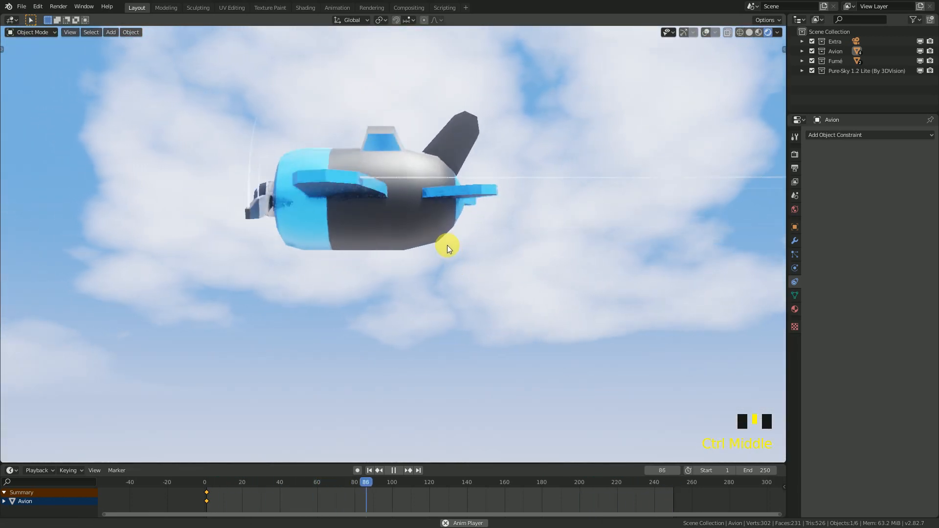
{"action": "middle_click_drag", "start_coordinate": [465, 256], "coordinate": [430, 256]}
{"action": "middle_click_drag", "start_coordinate": [477, 209], "coordinate": [495, 171], "text": "shift"}
{"action": "middle_click_drag", "start_coordinate": [418, 195], "coordinate": [259, 213]}
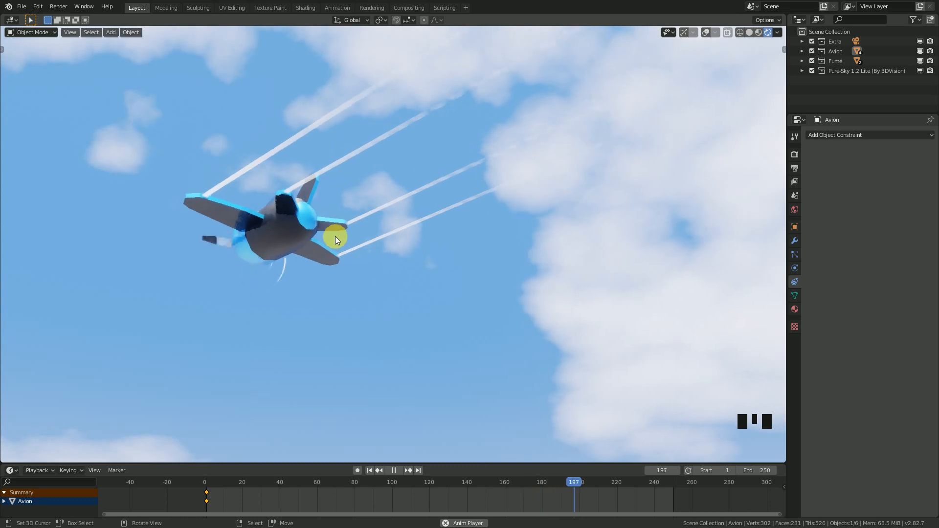
{"action": "middle_click_drag", "start_coordinate": [336, 239], "coordinate": [369, 240]}
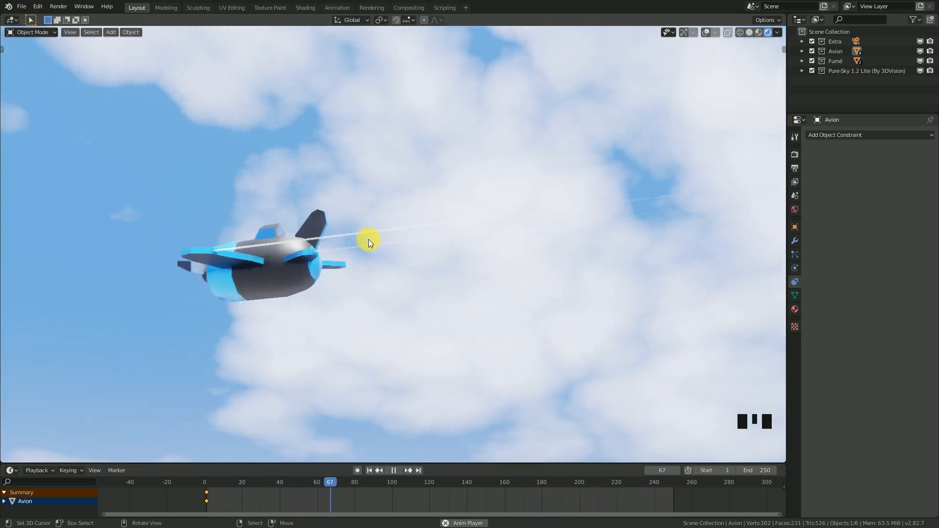
{"action": "left_click", "coordinate": [794, 154]}
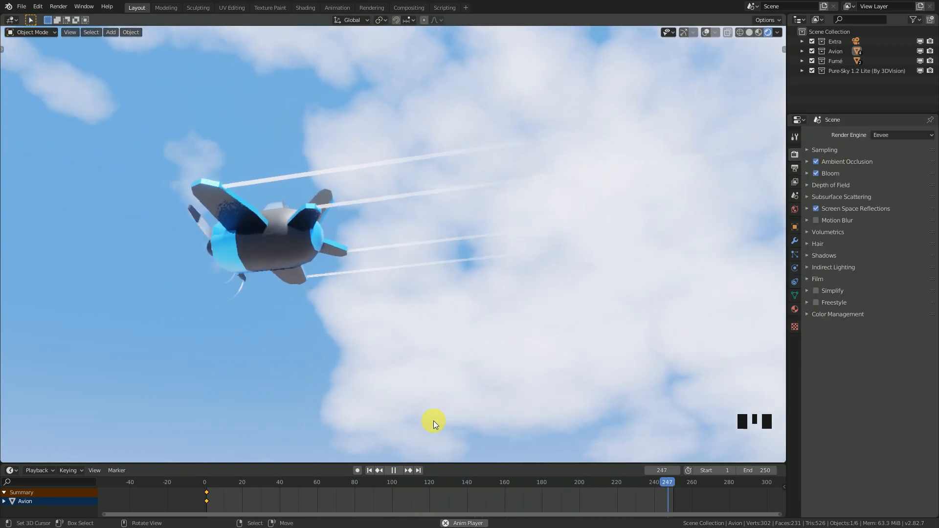
{"action": "key", "text": "space"}
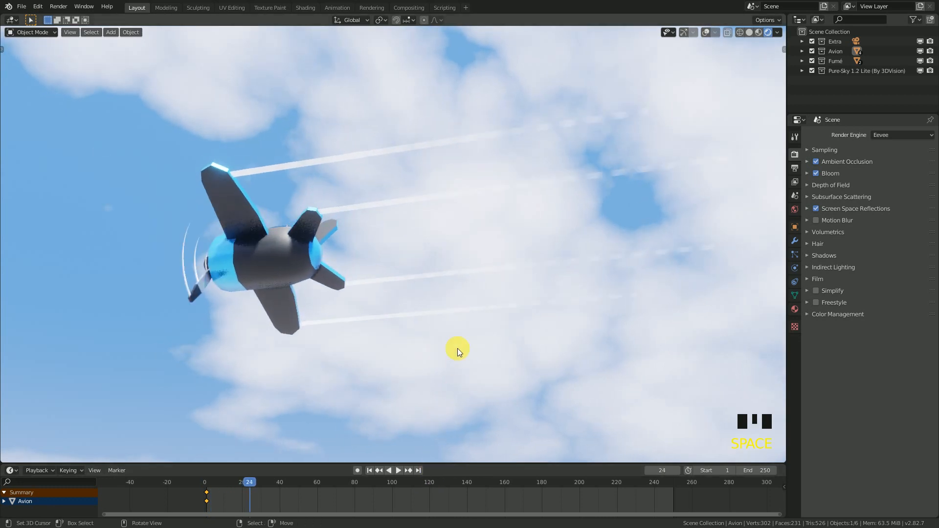
Step: Render frame 118 from the camera view as a still image, check it and close the render window
{"action": "key", "text": "KP_0"}
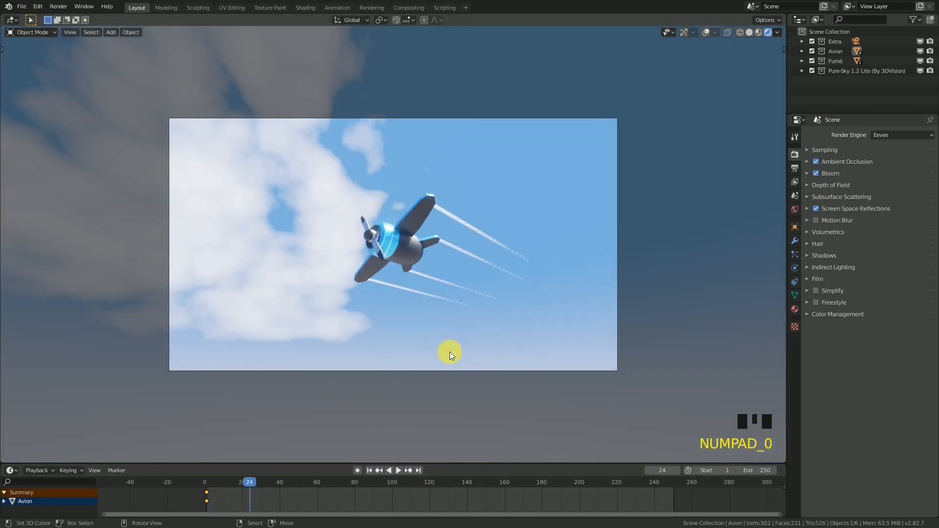
{"action": "scroll", "coordinate": [450, 351], "scroll_direction": "up", "scroll_amount": 2}
{"action": "mouse_move", "coordinate": [445, 464]}
{"action": "left_mouse_down"}
{"action": "mouse_move", "coordinate": [444, 442]}
{"action": "mouse_move", "coordinate": [429, 428]}
{"action": "mouse_move", "coordinate": [432, 454]}
{"action": "left_mouse_up"}
{"action": "left_click_drag", "start_coordinate": [236, 492], "coordinate": [426, 520]}
{"action": "left_click_drag", "start_coordinate": [460, 453], "coordinate": [458, 372]}
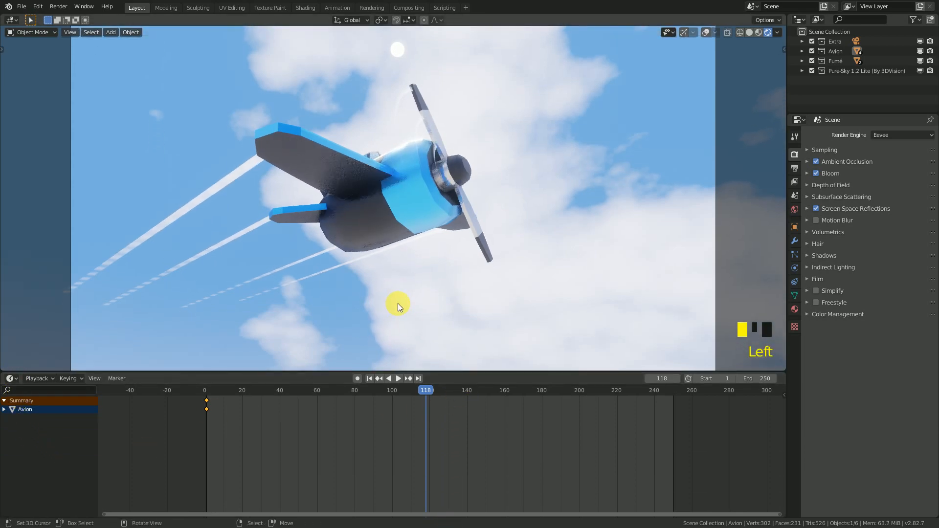
{"action": "key", "text": "F12"}
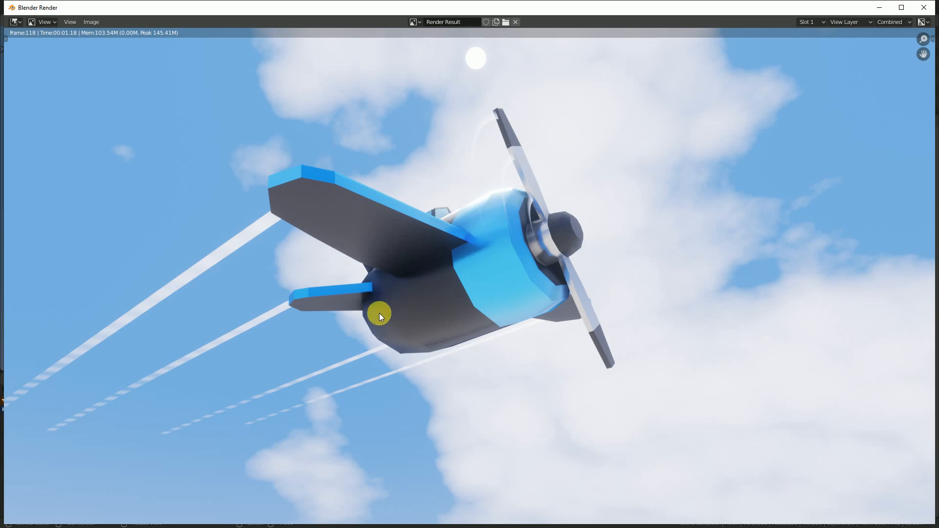
{"action": "scroll", "coordinate": [489, 327], "scroll_direction": "down", "scroll_amount": 1}
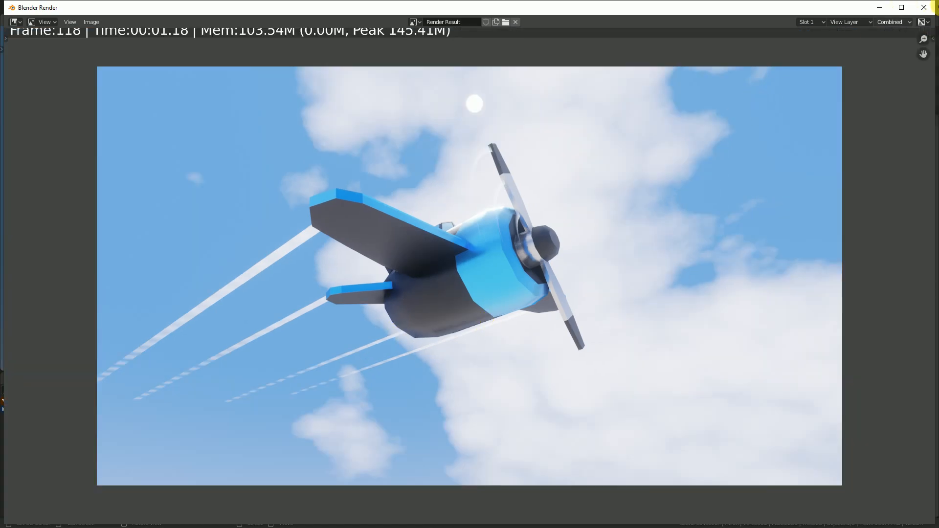
{"action": "left_click", "coordinate": [923, 7]}
Step: Switch the timeline area to the Compositor and enable Use Nodes
{"action": "left_click", "coordinate": [10, 378]}
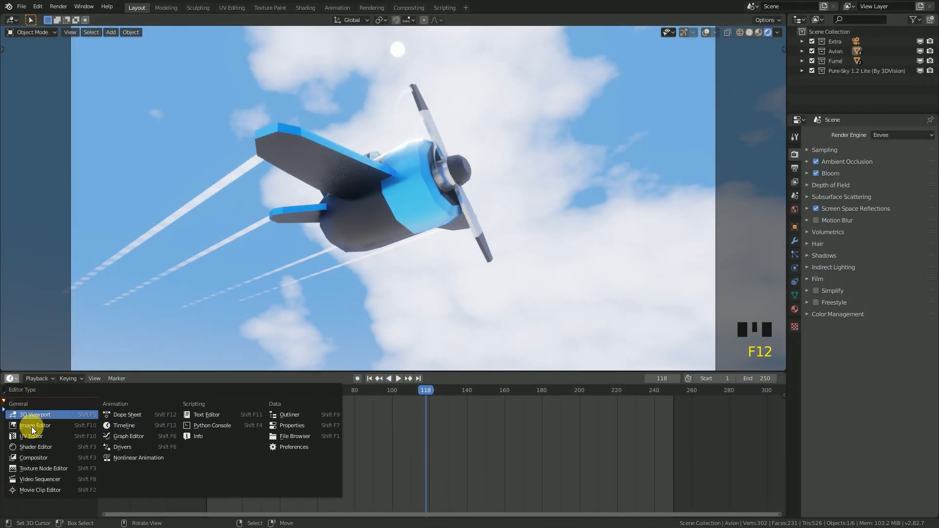
{"action": "left_click", "coordinate": [42, 458]}
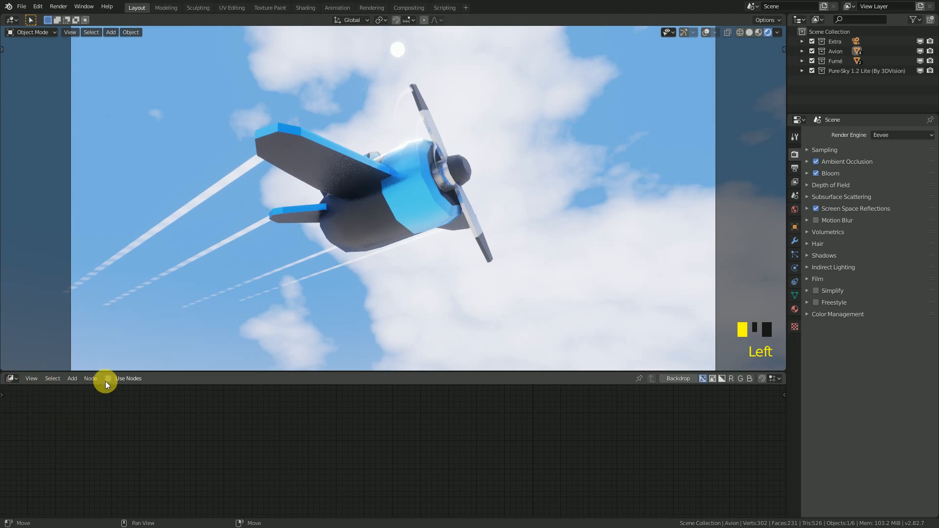
{"action": "key", "text": "Home"}
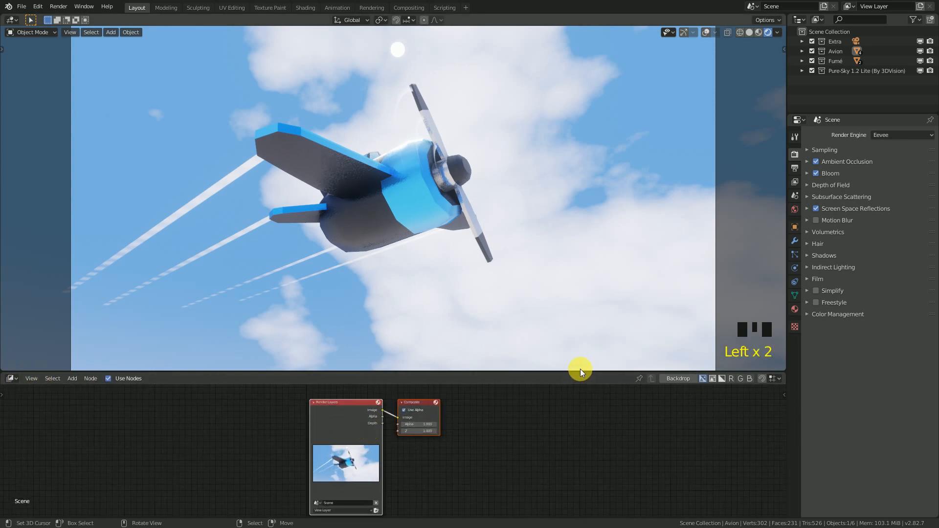
Step: Enlarge the compositor area and move the Render Layers node well away from the Composite node
{"action": "left_click_drag", "start_coordinate": [581, 372], "coordinate": [578, 264]}
{"action": "scroll", "coordinate": [426, 402], "scroll_direction": "up", "scroll_amount": 5}
{"action": "middle_click_drag", "start_coordinate": [408, 426], "coordinate": [453, 361]}
{"action": "left_click_drag", "start_coordinate": [440, 361], "coordinate": [156, 360]}
{"action": "scroll", "coordinate": [367, 377], "scroll_direction": "down", "scroll_amount": 1}
{"action": "scroll", "coordinate": [367, 379], "scroll_direction": "down", "scroll_amount": 1}
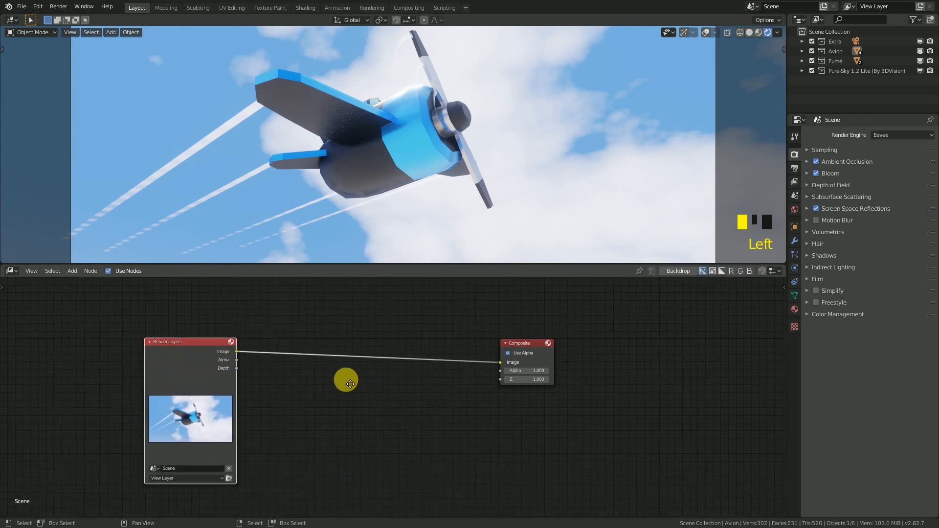
{"action": "middle_click_drag", "start_coordinate": [397, 373], "coordinate": [435, 385]}
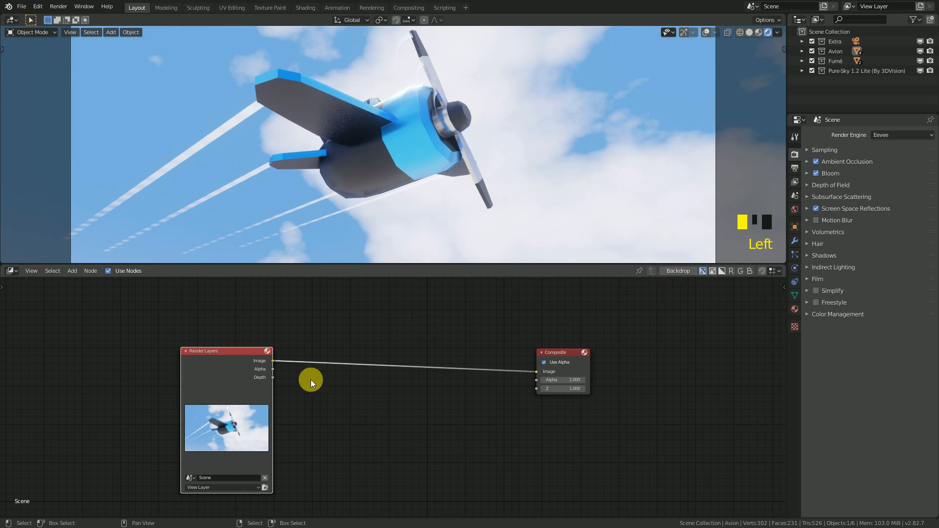
Step: Add a Split Viewer node below Composite and feed both from the Render Layers image through a shared reroute
{"action": "key", "text": "shift+a"}
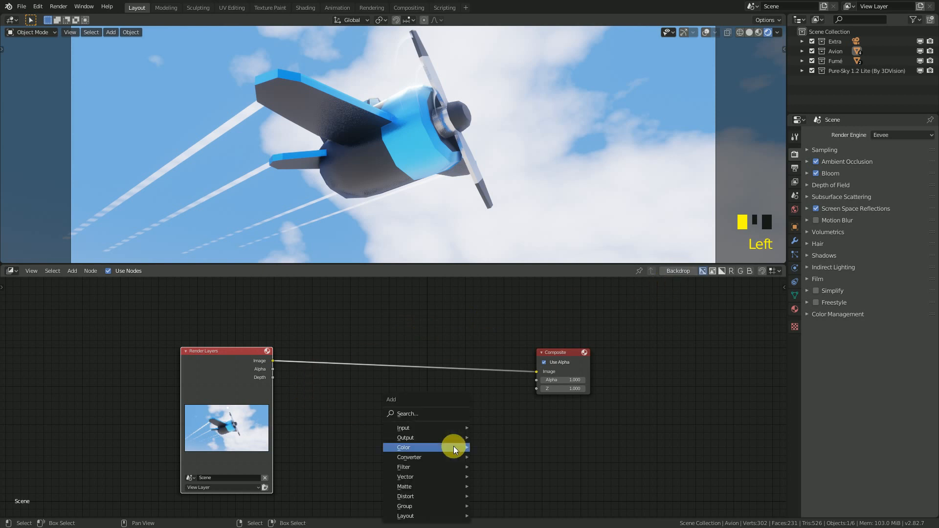
{"action": "left_click", "coordinate": [434, 413]}
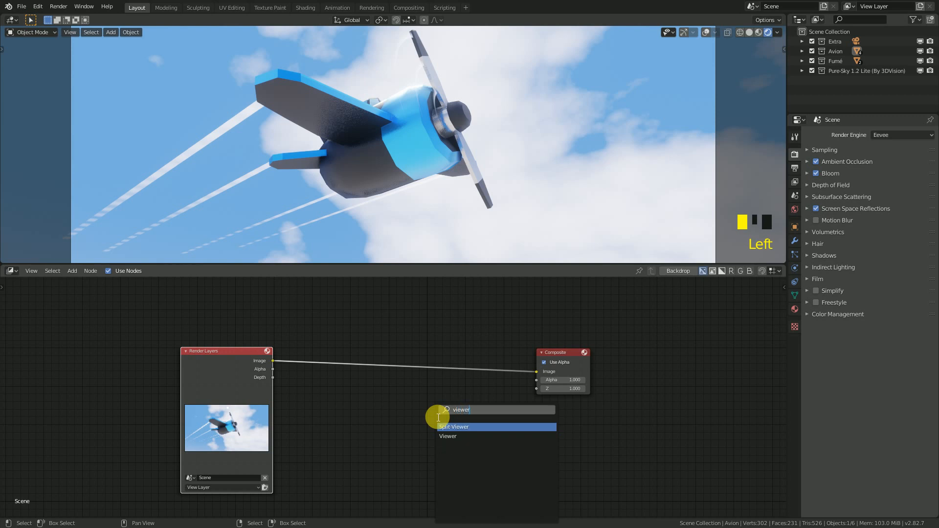
{"action": "key", "text": "Return"}
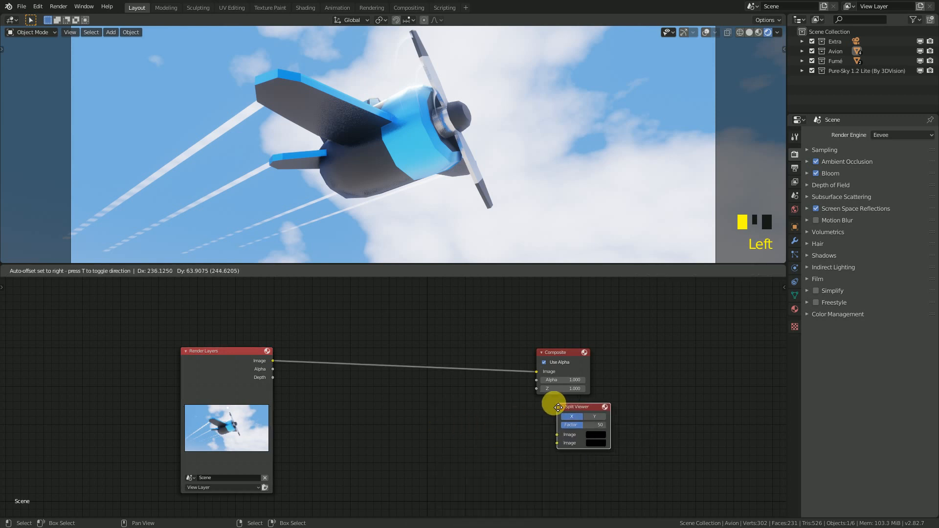
{"action": "left_click_drag", "start_coordinate": [539, 430], "coordinate": [550, 430]}
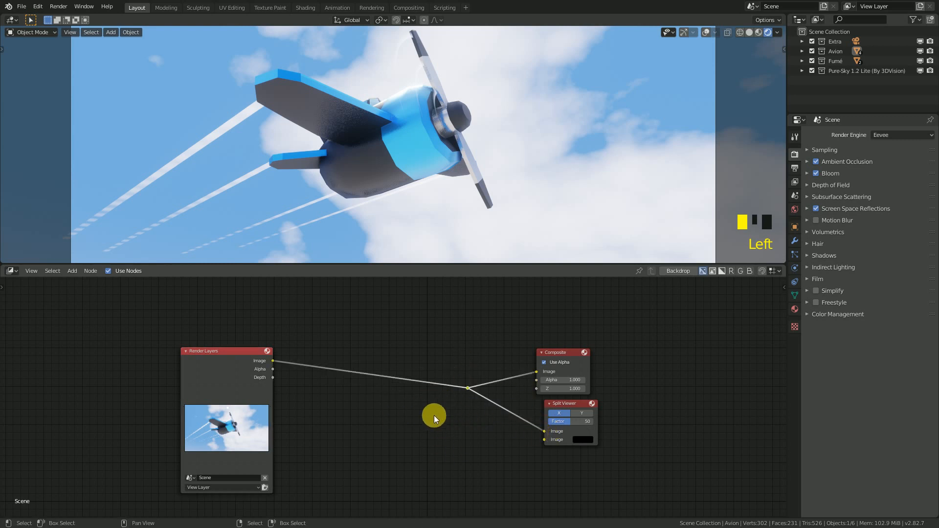
Step: Add a Filter node of type Soften on the link between Render Layers and the reroute
{"action": "key", "text": "shift+a"}
{"action": "left_click", "coordinate": [430, 421]}
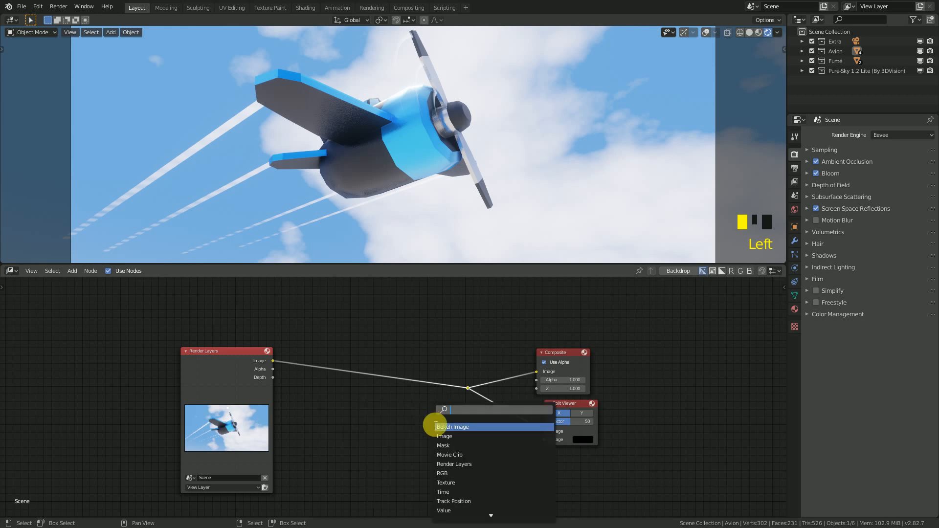
{"action": "type", "text": "ter"}
{"action": "left_click", "coordinate": [435, 426]}
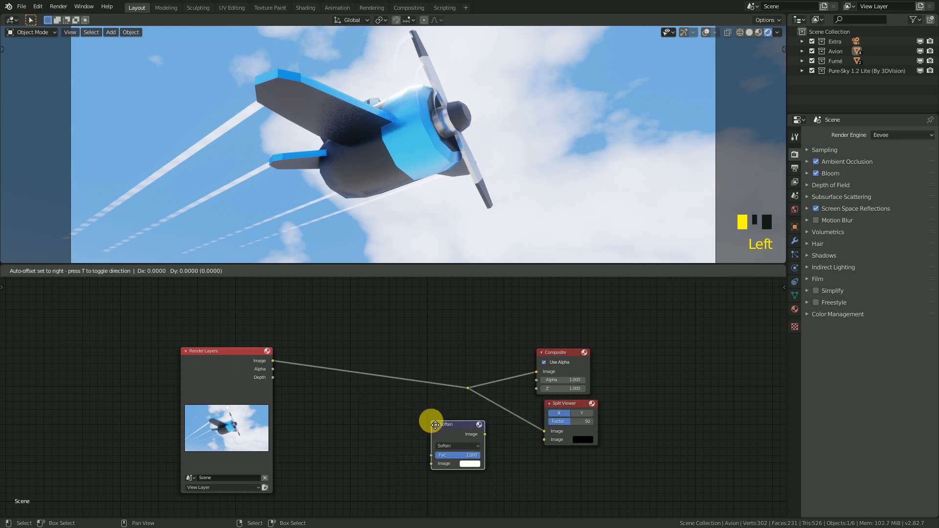
{"action": "left_click", "coordinate": [284, 350]}
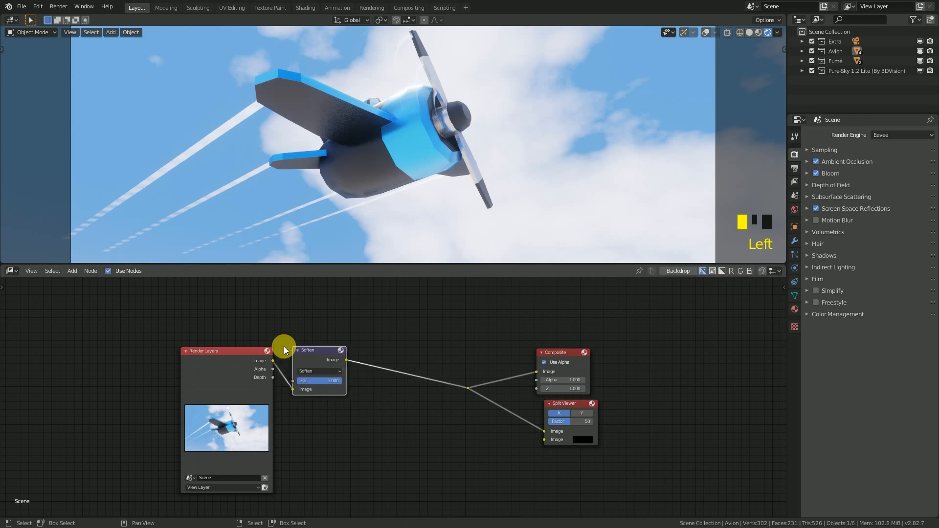
Step: Turn on the backdrop and wire the Split Viewer to compare the unfiltered Render Layers image with the filtered one
{"action": "left_click", "coordinate": [680, 271]}
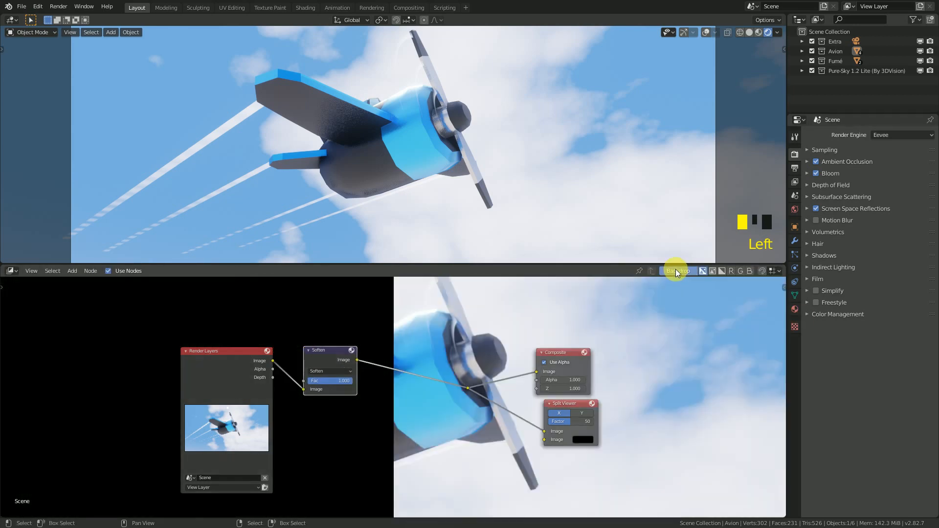
{"action": "scroll", "coordinate": [440, 386], "scroll_direction": "up", "scroll_amount": 1}
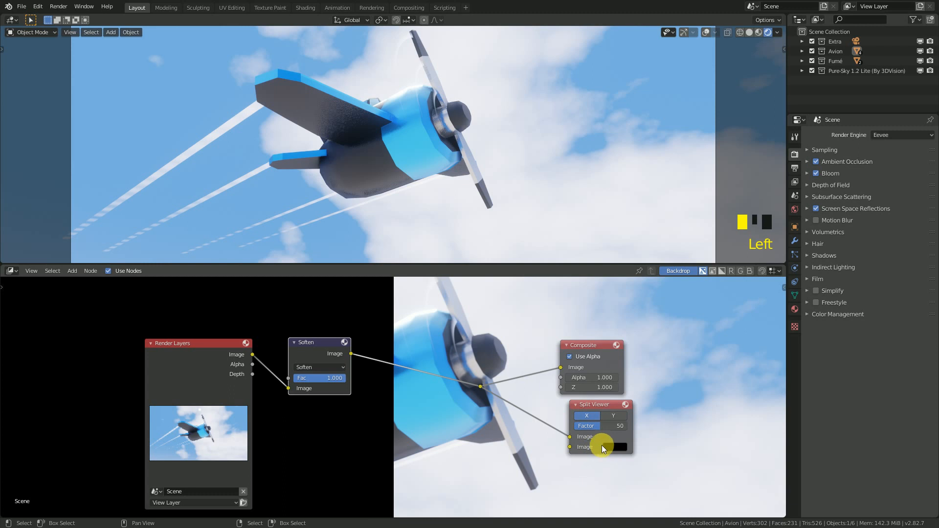
{"action": "left_click", "coordinate": [240, 359]}
{"action": "left_click_drag", "start_coordinate": [248, 353], "coordinate": [568, 437]}
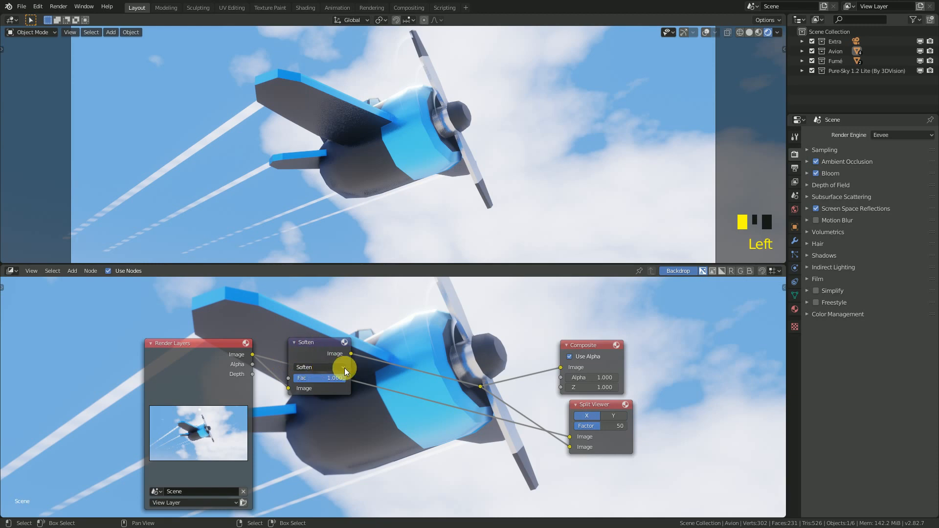
Step: Set the Filter node's type to Kirsch
{"action": "left_click", "coordinate": [314, 365]}
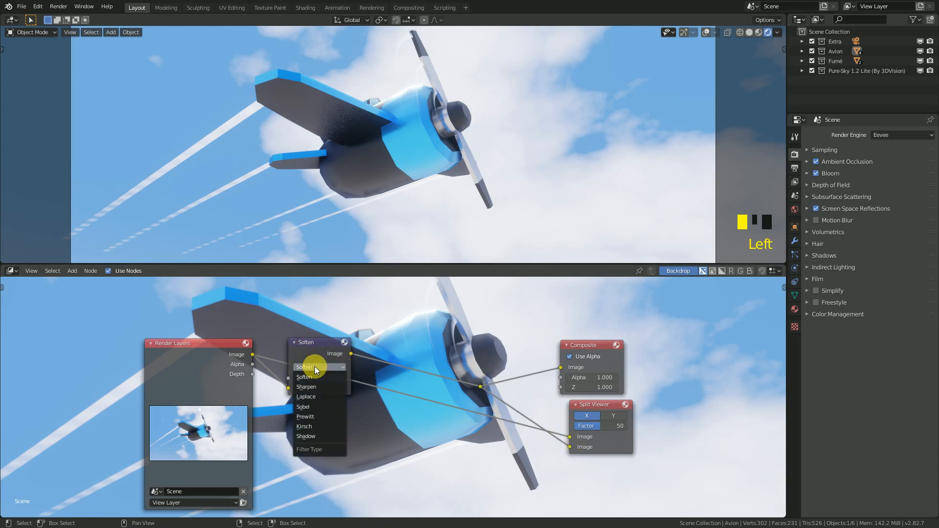
{"action": "left_click", "coordinate": [316, 427]}
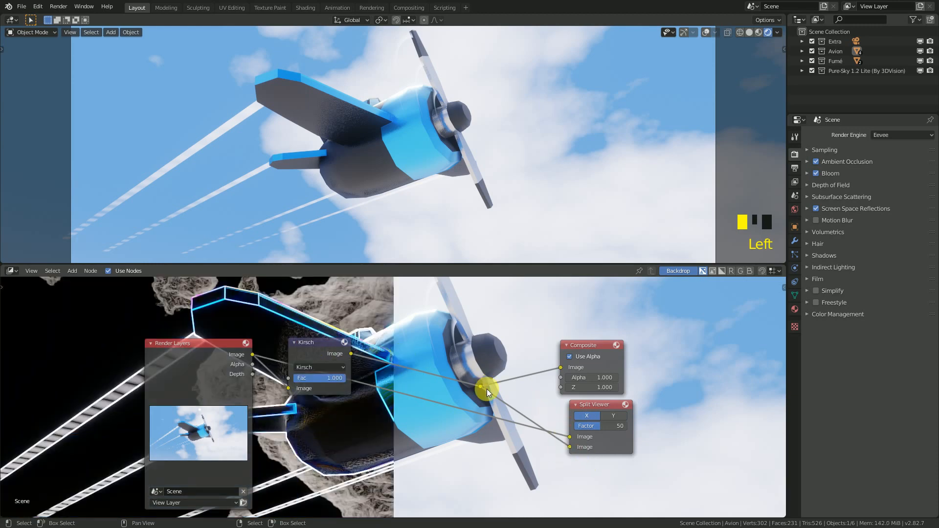
Step: Swap the Split Viewer's two image inputs and enlarge the node editor to fill the whole screen without interface bars
{"action": "left_click_drag", "start_coordinate": [570, 447], "coordinate": [572, 438]}
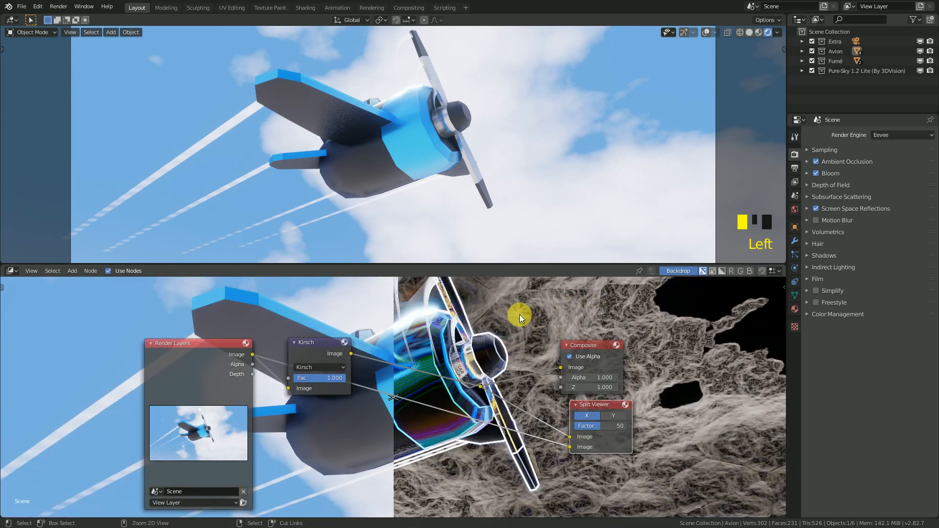
{"action": "key", "text": "ctrl+alt+space"}
{"action": "scroll", "coordinate": [535, 253], "scroll_direction": "down", "scroll_amount": 1}
{"action": "middle_click_drag", "start_coordinate": [535, 254], "coordinate": [427, 336]}
{"action": "left_click_drag", "start_coordinate": [170, 298], "coordinate": [184, 312]}
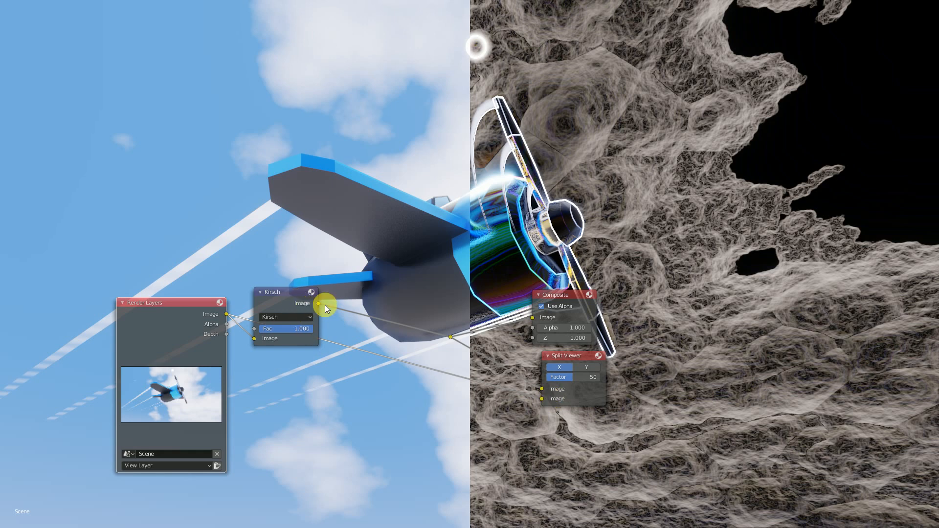
{"action": "scroll", "coordinate": [312, 336], "scroll_direction": "up", "scroll_amount": 1}
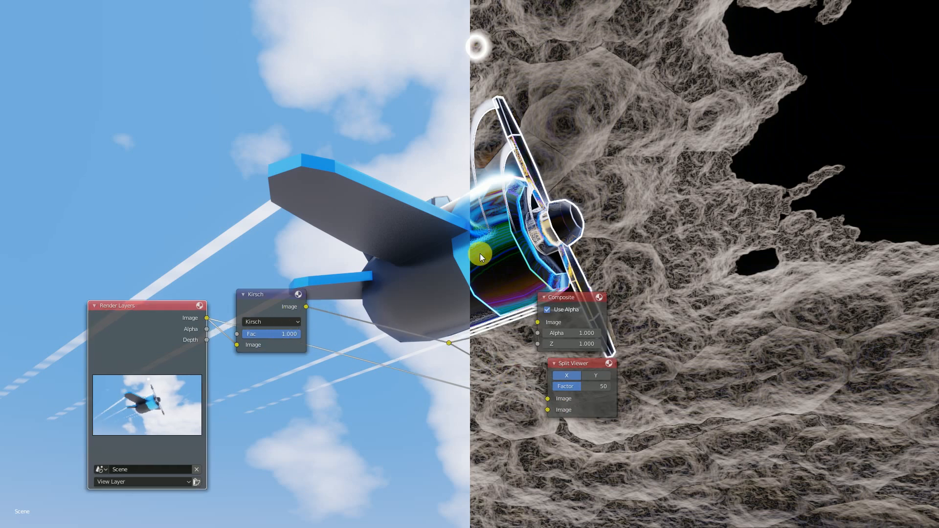
Step: Set the Kirsch node's factor to 0.2 after trying 0.1
{"action": "left_click", "coordinate": [267, 334]}
{"action": "type", "text": "0.1"}
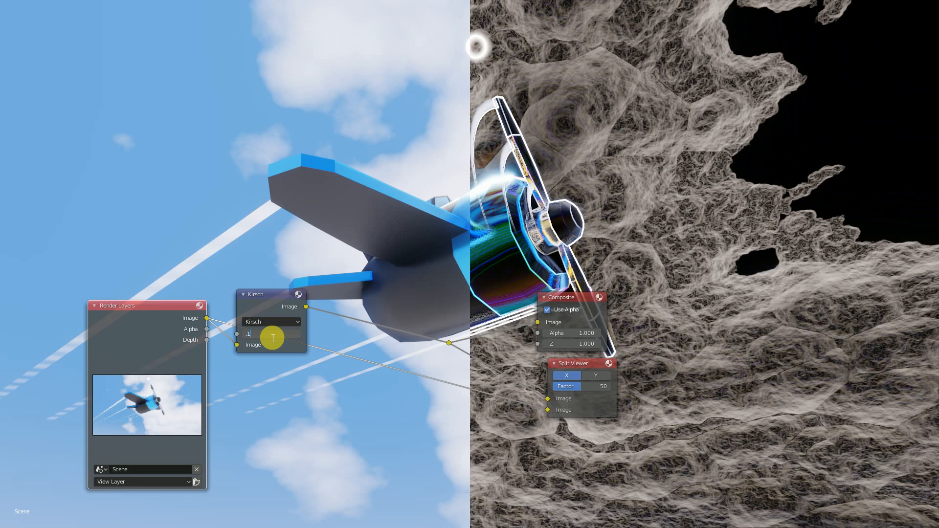
{"action": "key", "text": "Return"}
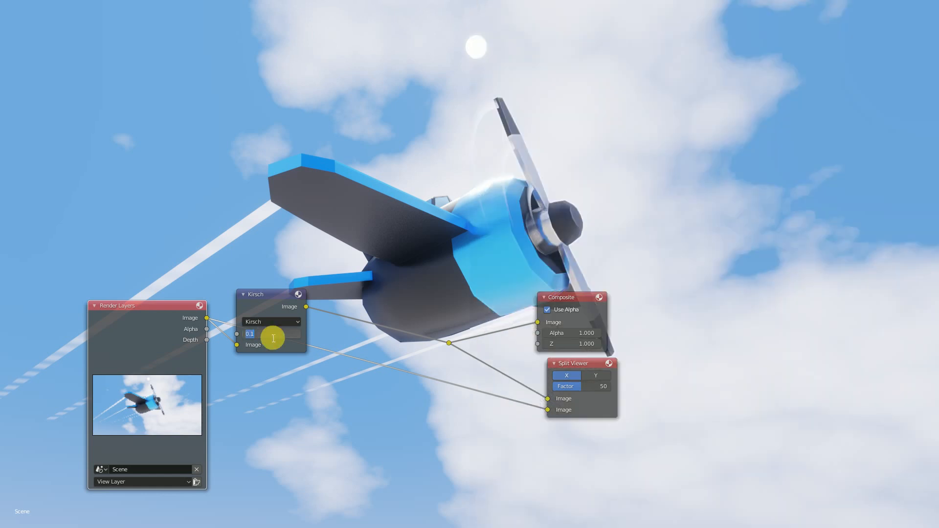
{"action": "type", "text": ".2"}
{"action": "key", "text": "Return"}
Step: Move Render Layers farther from the Kirsch node and insert a Color Balance node on the link between them
{"action": "scroll", "coordinate": [269, 334], "scroll_direction": "down", "scroll_amount": 2}
{"action": "middle_click_drag", "start_coordinate": [374, 328], "coordinate": [449, 269]}
{"action": "scroll", "coordinate": [432, 316], "scroll_direction": "up", "scroll_amount": 2}
{"action": "left_click_drag", "start_coordinate": [270, 325], "coordinate": [145, 336]}
{"action": "key", "text": "shift+a"}
{"action": "left_click", "coordinate": [535, 296]}
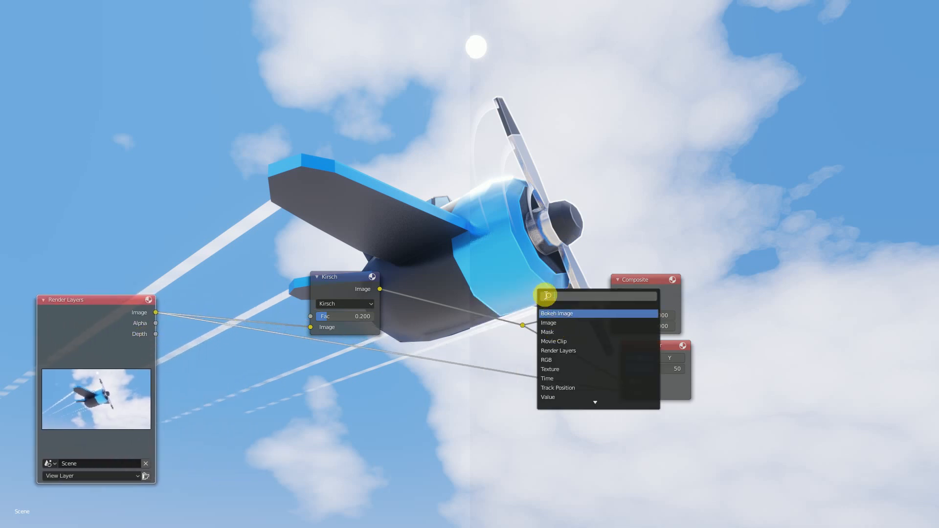
{"action": "type", "text": "colo"}
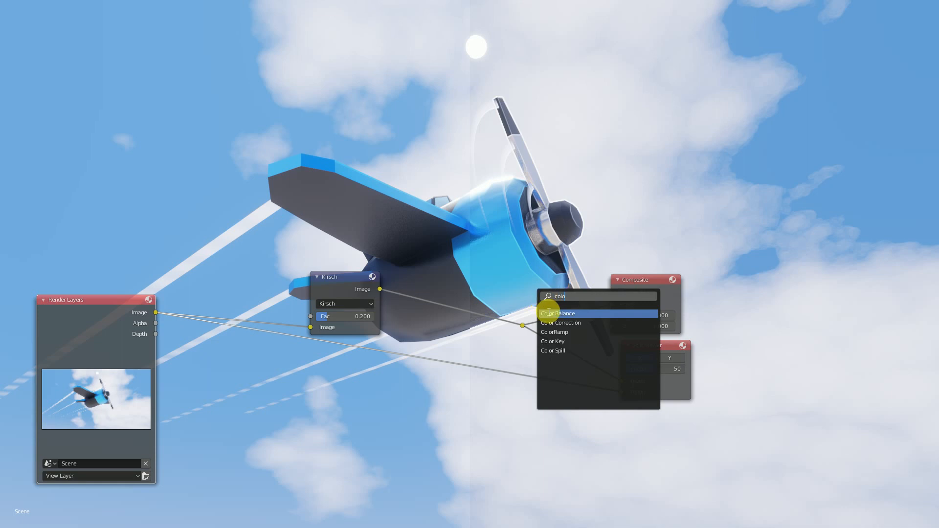
{"action": "left_click", "coordinate": [563, 315]}
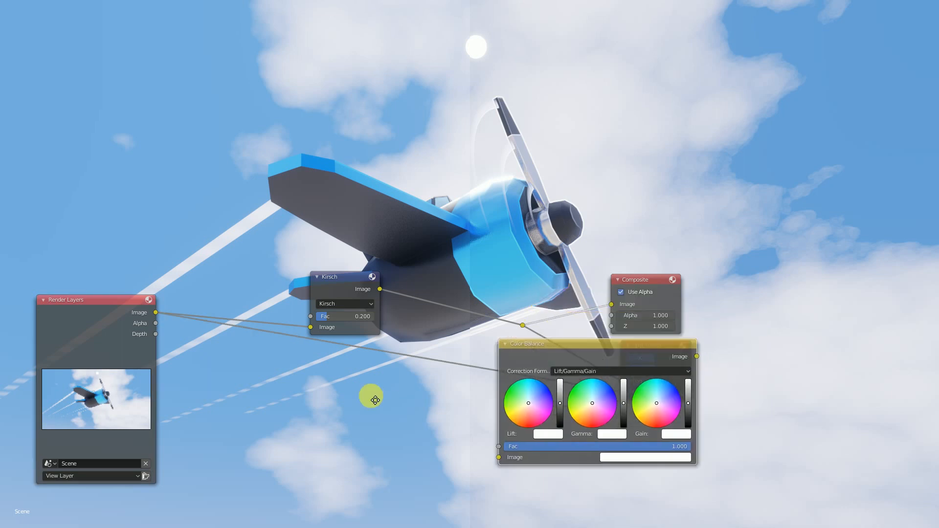
{"action": "left_click", "coordinate": [312, 264]}
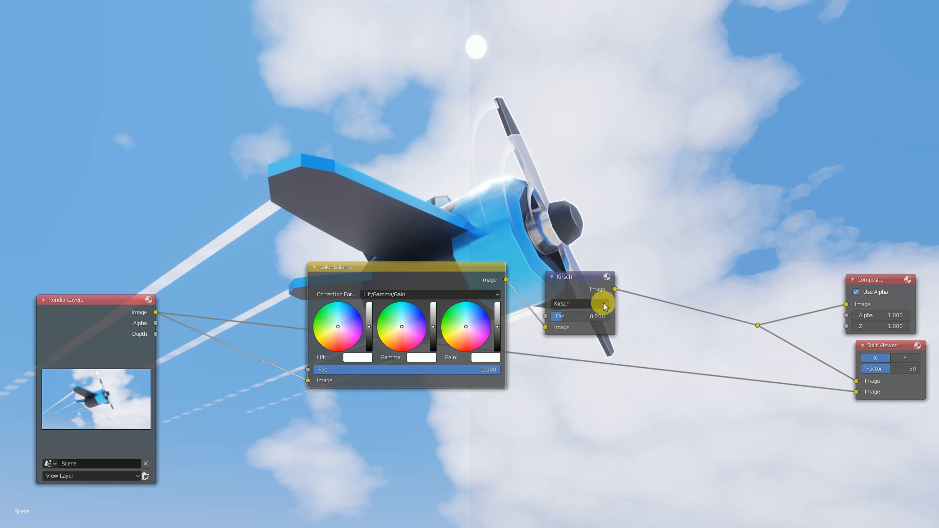
Step: Tint the Color Balance node's Gain slightly toward blue and raise its Gain brightness a little
{"action": "left_click_drag", "start_coordinate": [470, 323], "coordinate": [497, 321]}
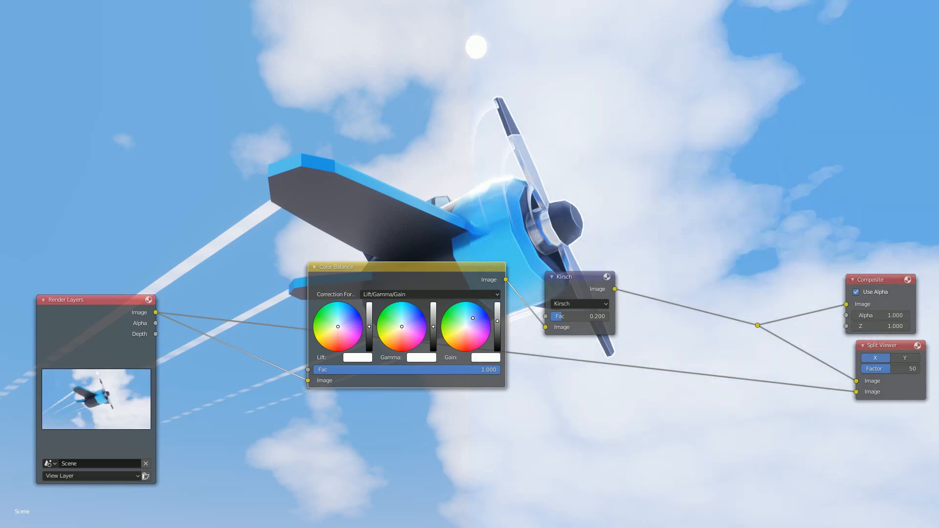
{"action": "scroll", "coordinate": [620, 281], "scroll_direction": "down", "scroll_amount": 1}
{"action": "middle_click_drag", "start_coordinate": [621, 282], "coordinate": [548, 316]}
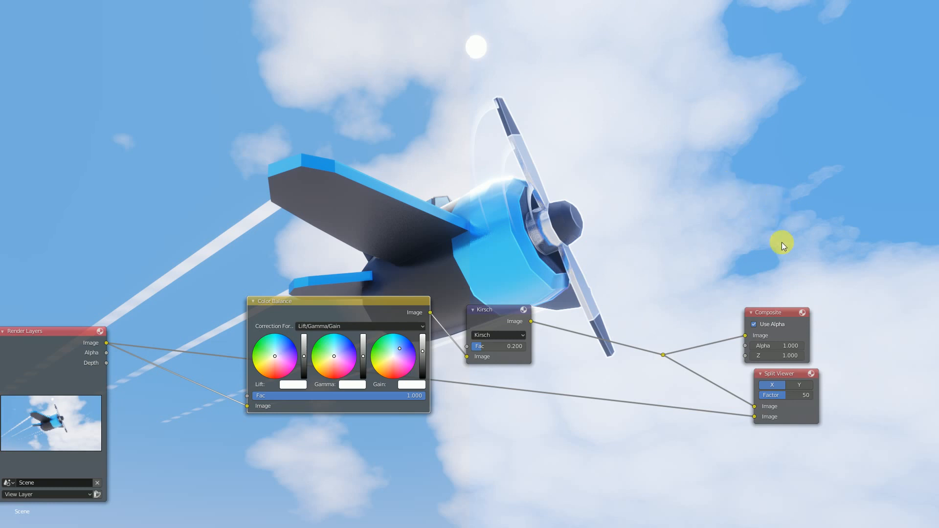
{"action": "middle_click_drag", "start_coordinate": [447, 373], "coordinate": [586, 342]}
{"action": "left_click_drag", "start_coordinate": [529, 283], "coordinate": [525, 281]}
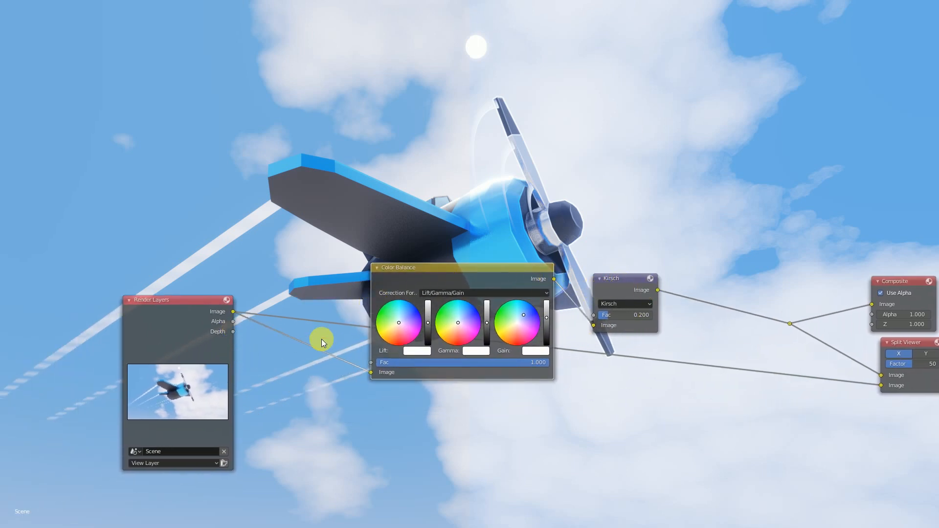
Step: Detach the Kirsch node and reinsert it on the link between Render Layers and Color Balance
{"action": "left_click", "coordinate": [637, 295]}
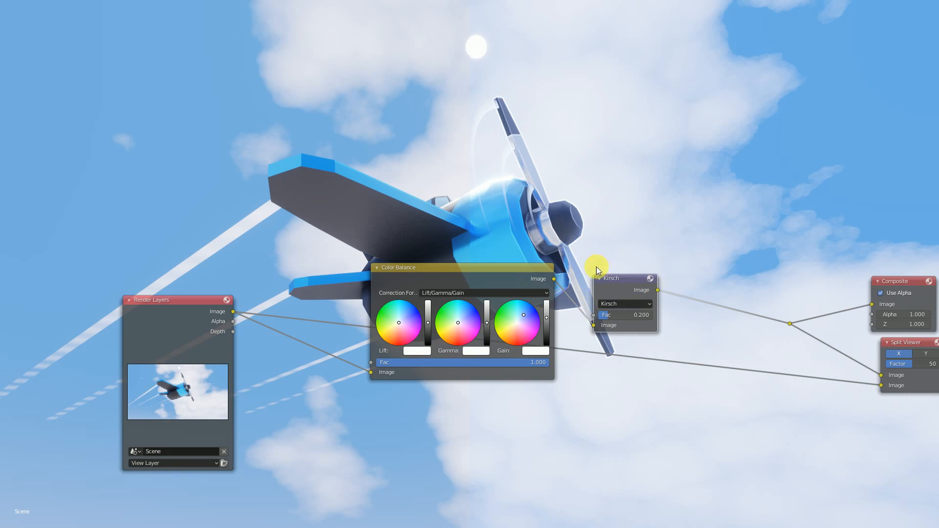
{"action": "key", "text": "alt+d"}
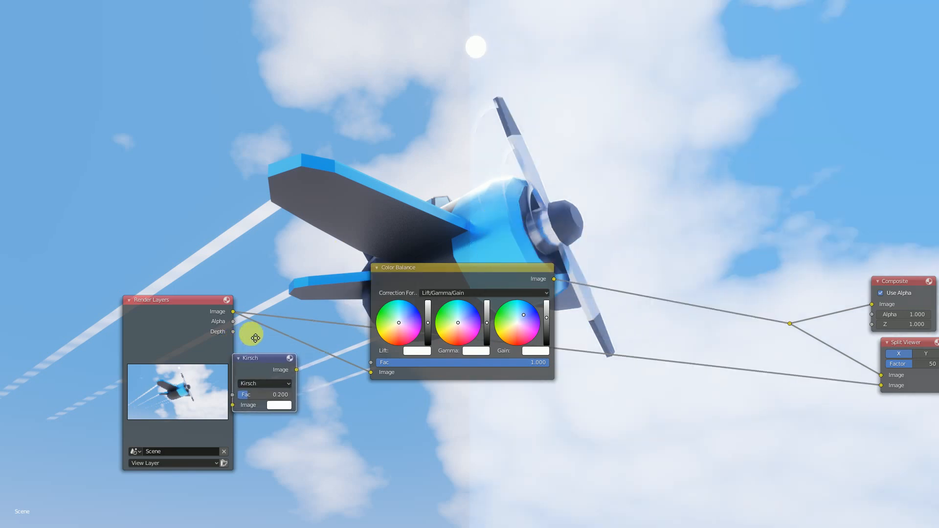
{"action": "left_click", "coordinate": [286, 336]}
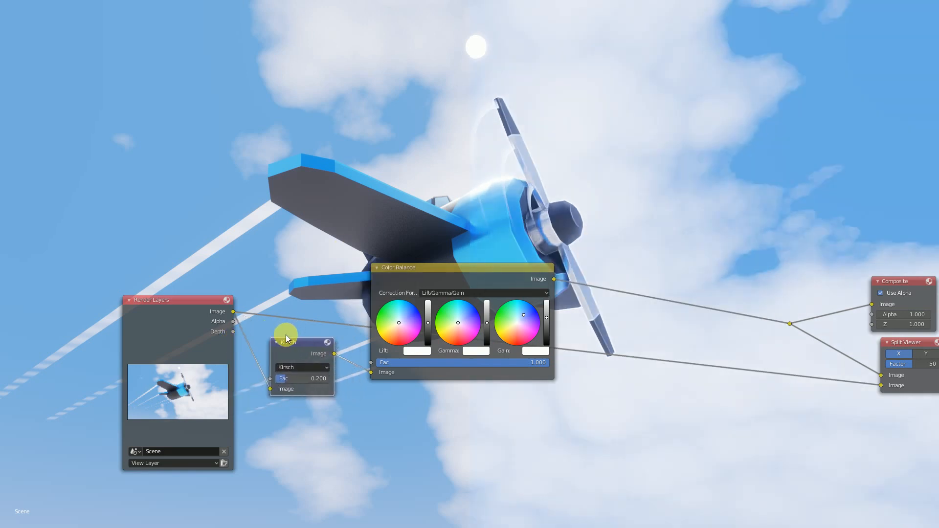
{"action": "key", "text": "alt+d"}
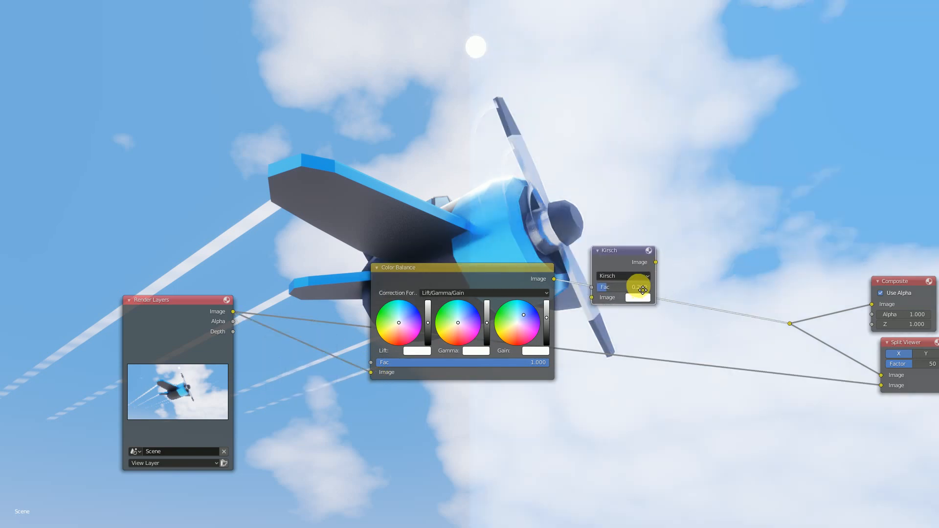
{"action": "left_click", "coordinate": [637, 287]}
{"action": "key", "text": "alt+d"}
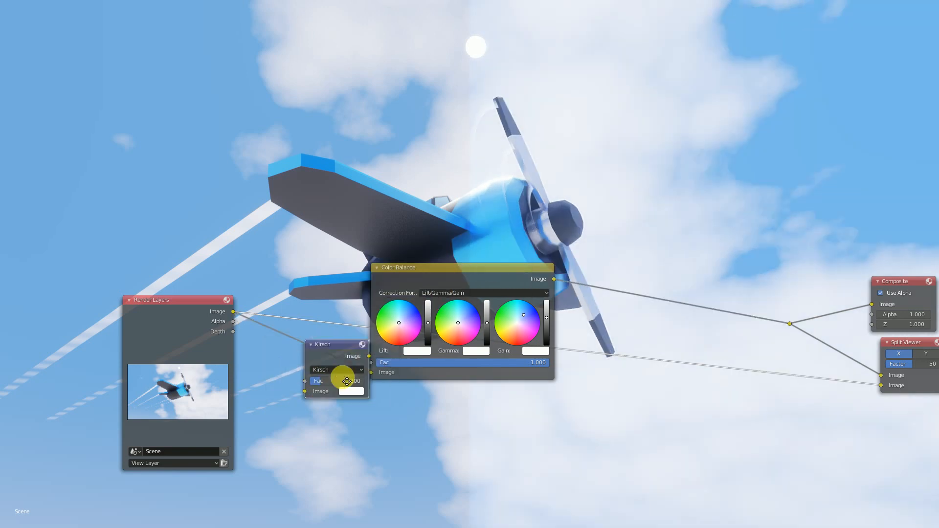
{"action": "left_click", "coordinate": [334, 362]}
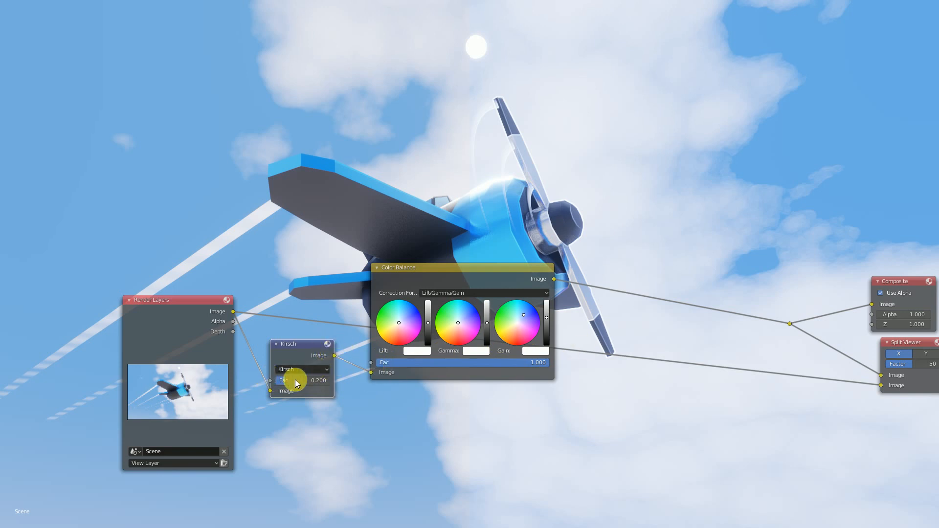
Step: Tint the Color Balance Lift toward blue, darken it slightly, and set the Split Viewer's factor to 18
{"action": "left_click_drag", "start_coordinate": [403, 327], "coordinate": [432, 322]}
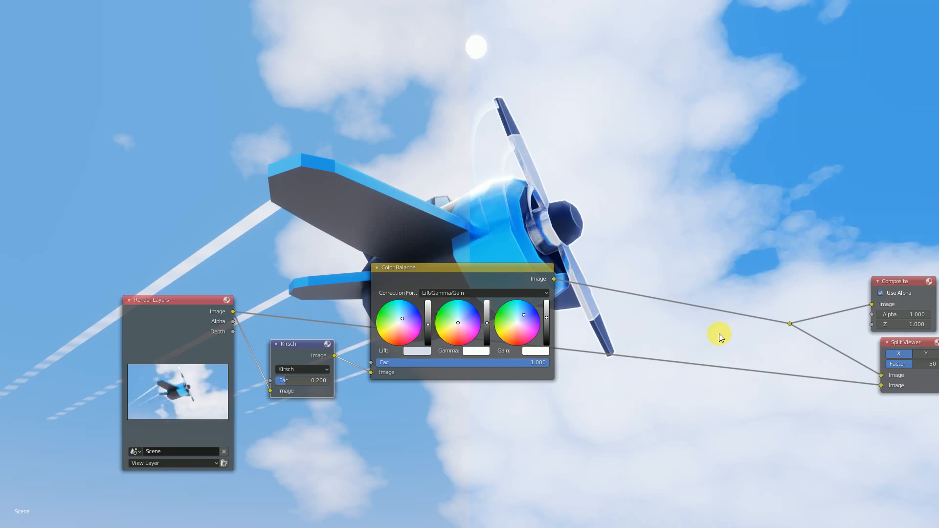
{"action": "middle_click_drag", "start_coordinate": [719, 334], "coordinate": [698, 334]}
{"action": "left_click_drag", "start_coordinate": [906, 363], "coordinate": [889, 364]}
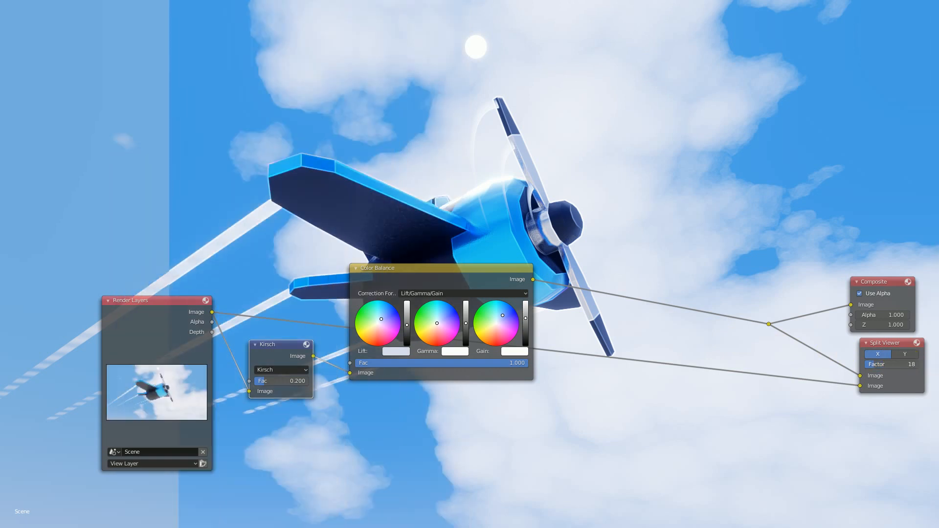
Step: Shift the Color Balance Gamma slightly toward cyan and fine-tune the Gain tint
{"action": "scroll", "coordinate": [395, 275], "scroll_direction": "down", "scroll_amount": 2}
{"action": "middle_click_drag", "start_coordinate": [396, 274], "coordinate": [402, 368]}
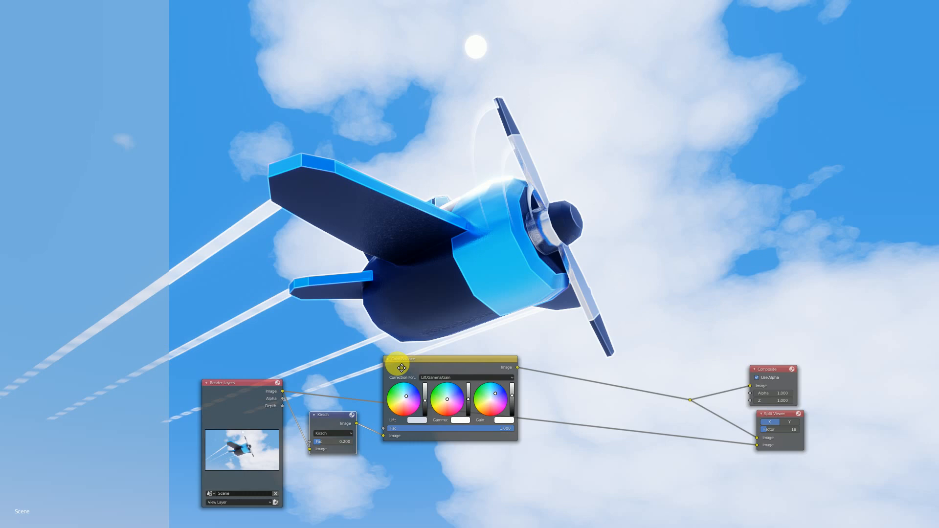
{"action": "middle_click_drag", "start_coordinate": [401, 368], "coordinate": [426, 307]}
{"action": "scroll", "coordinate": [437, 336], "scroll_direction": "up", "scroll_amount": 5}
{"action": "mouse_move", "coordinate": [474, 397]}
{"action": "left_mouse_down"}
{"action": "mouse_move", "coordinate": [462, 401]}
{"action": "mouse_move", "coordinate": [478, 393]}
{"action": "mouse_move", "coordinate": [460, 385]}
{"action": "left_mouse_up"}
{"action": "left_click_drag", "start_coordinate": [538, 390], "coordinate": [537, 393]}
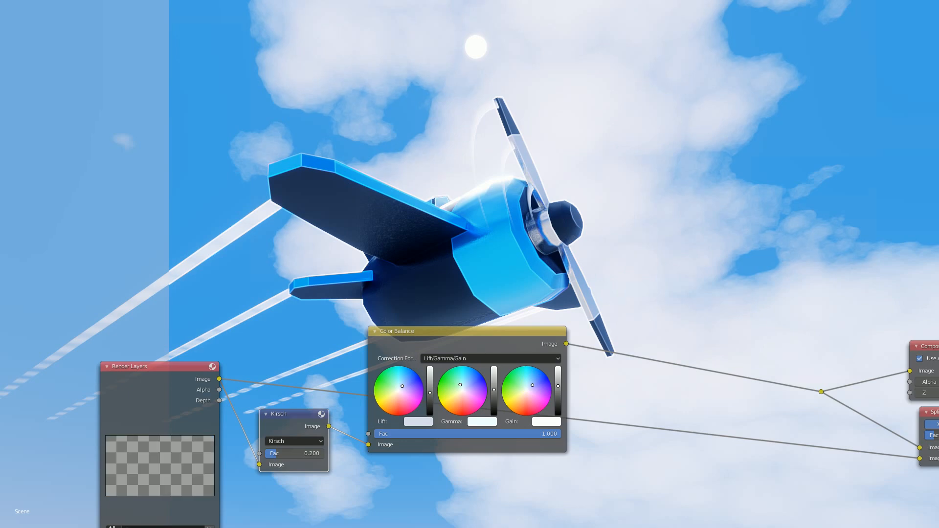
Step: Shift the Color Balance Lift from blue to a faint pale red tint
{"action": "scroll", "coordinate": [454, 399], "scroll_direction": "up", "scroll_amount": 1}
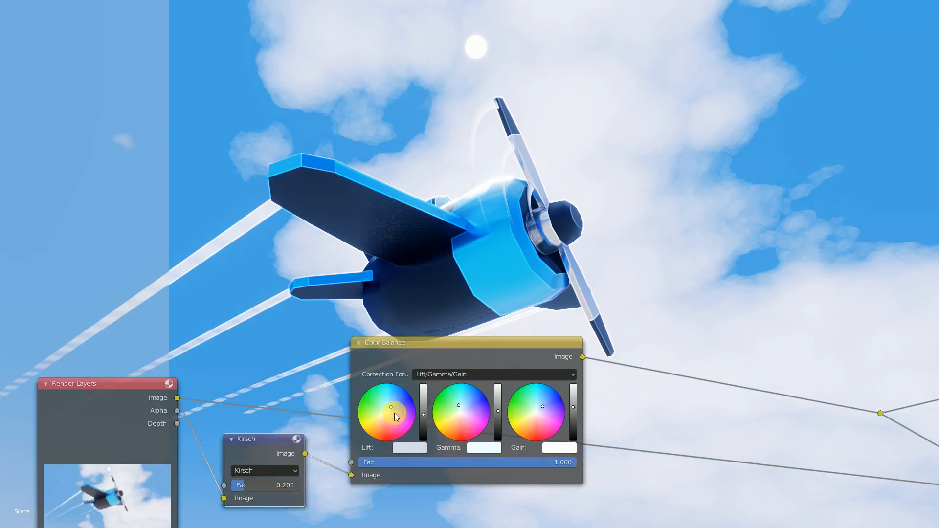
{"action": "left_click_drag", "start_coordinate": [388, 418], "coordinate": [386, 421]}
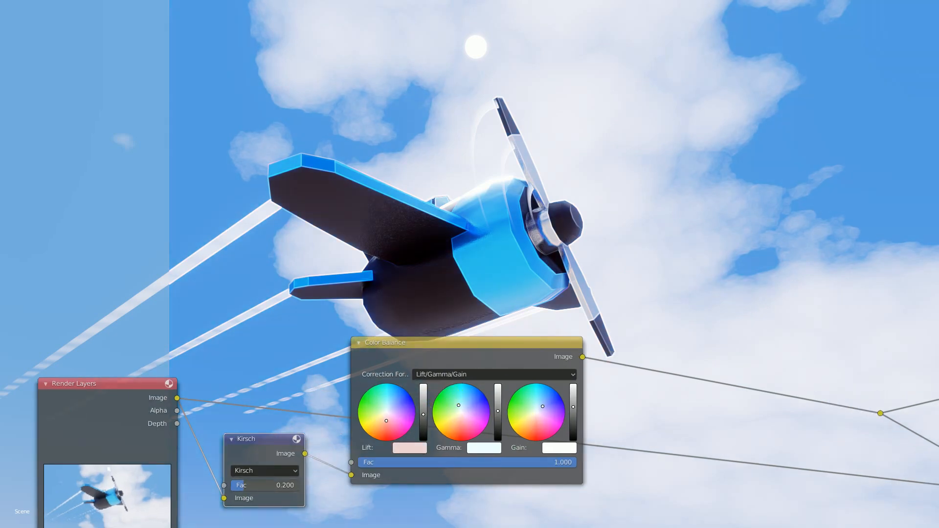
{"action": "left_click_drag", "start_coordinate": [386, 423], "coordinate": [387, 416]}
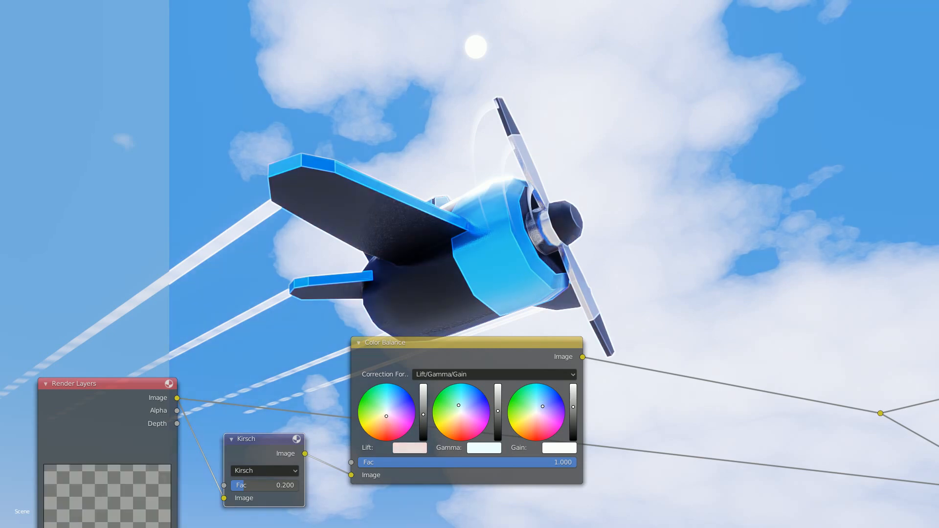
Step: Try Kirsch factors of 0.1 and 0.325
{"action": "scroll", "coordinate": [510, 371], "scroll_direction": "down", "scroll_amount": 8}
{"action": "middle_click_drag", "start_coordinate": [446, 389], "coordinate": [536, 386]}
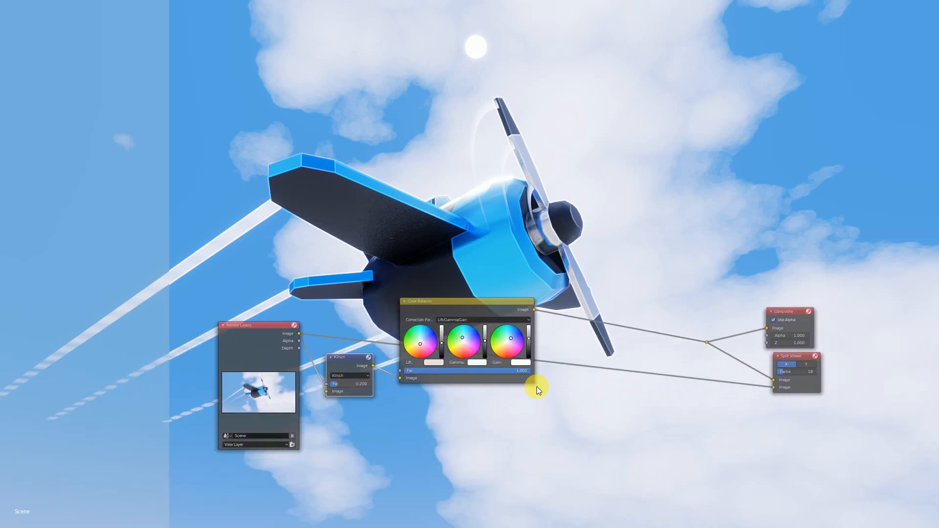
{"action": "scroll", "coordinate": [536, 386], "scroll_direction": "up", "scroll_amount": 2}
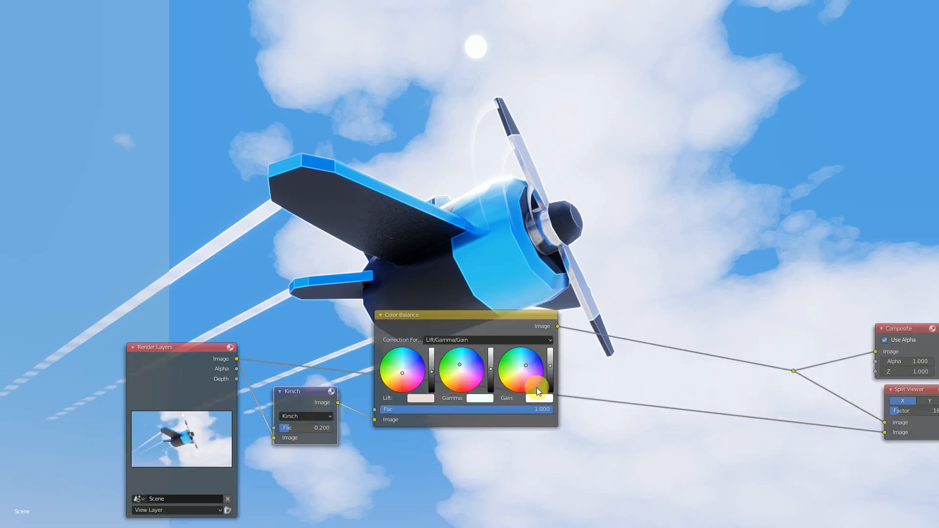
{"action": "left_click", "coordinate": [322, 428]}
{"action": "type", "text": "0.1"}
{"action": "key", "text": "Return"}
{"action": "left_click_drag", "start_coordinate": [323, 430], "coordinate": [333, 430]}
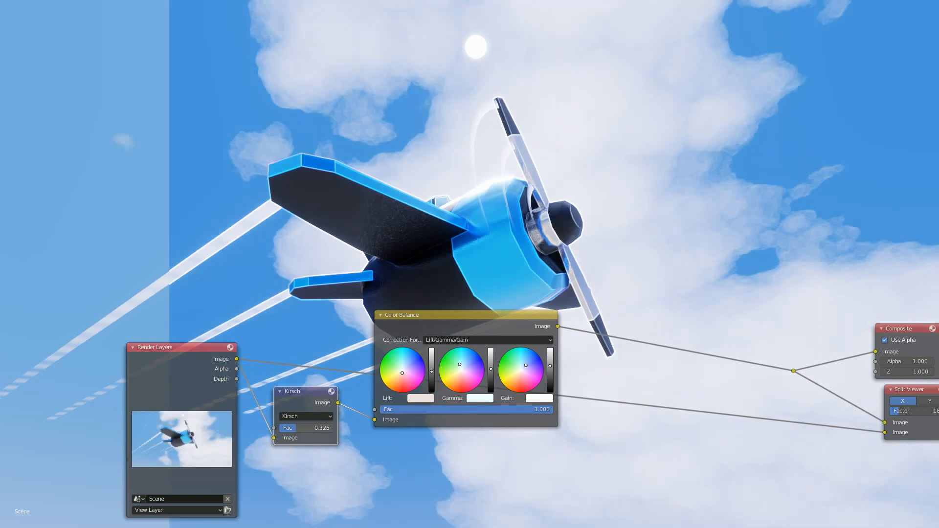
Step: Set the Kirsch node's factor to 0.15
{"action": "scroll", "coordinate": [627, 234], "scroll_direction": "down", "scroll_amount": 3}
{"action": "middle_click_drag", "start_coordinate": [581, 275], "coordinate": [575, 340]}
{"action": "scroll", "coordinate": [487, 442], "scroll_direction": "down", "scroll_amount": 1}
{"action": "middle_click_drag", "start_coordinate": [488, 447], "coordinate": [515, 392]}
{"action": "scroll", "coordinate": [513, 391], "scroll_direction": "up", "scroll_amount": 2}
{"action": "left_click", "coordinate": [357, 402]}
{"action": "type", "text": "15"}
{"action": "key", "text": "Return"}
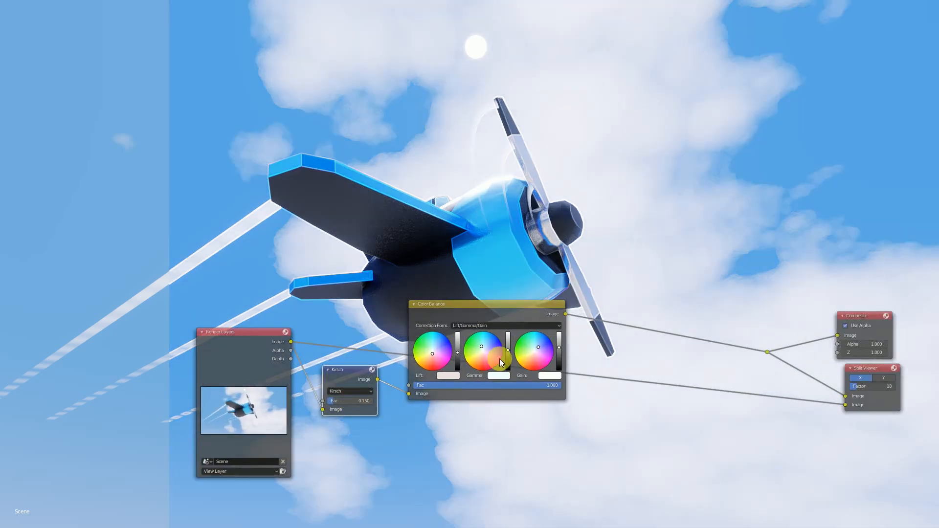
Step: Restore the normal window layout and render the current frame with the compositing applied
{"action": "middle_click_drag", "start_coordinate": [832, 370], "coordinate": [719, 387]}
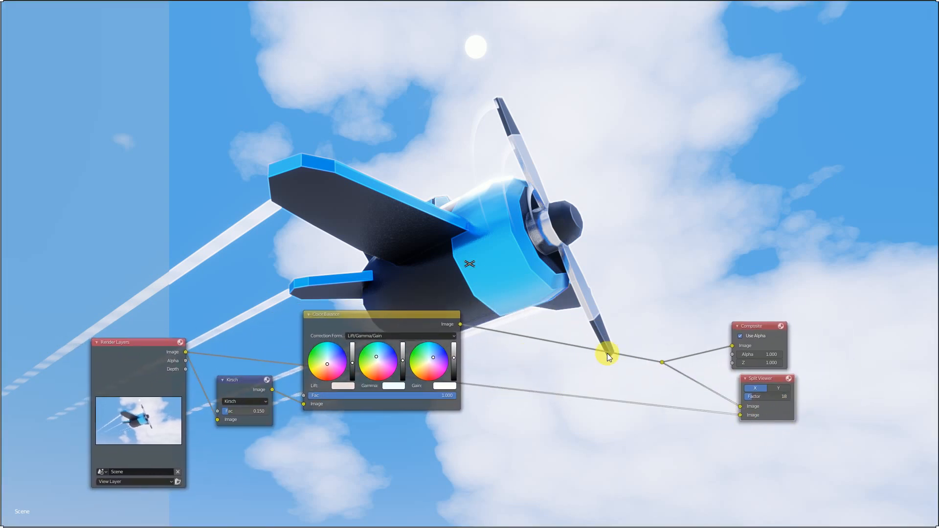
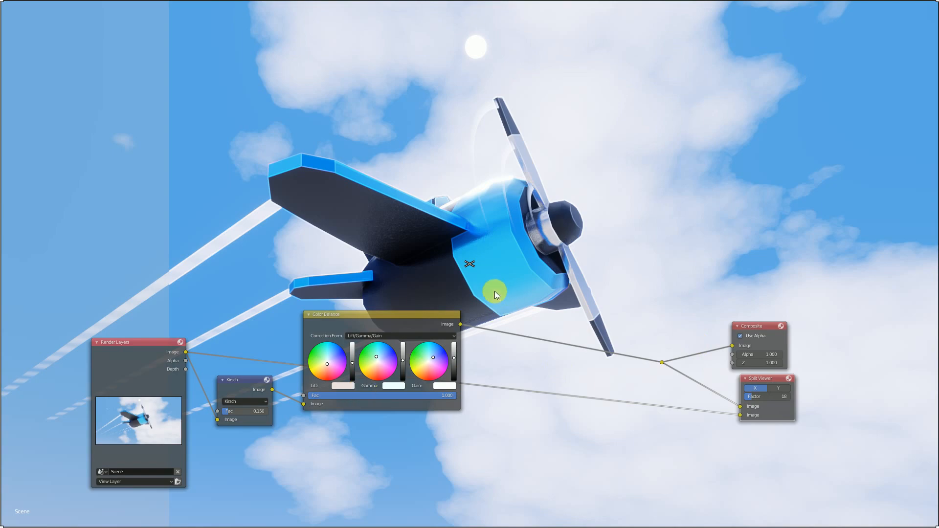
{"action": "key", "text": "ctrl+alt+space"}
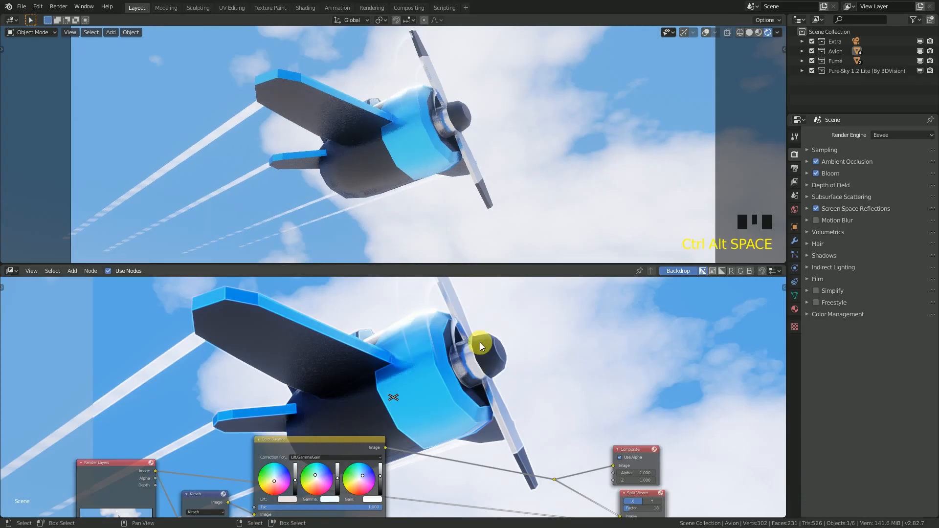
{"action": "key", "text": "F12"}
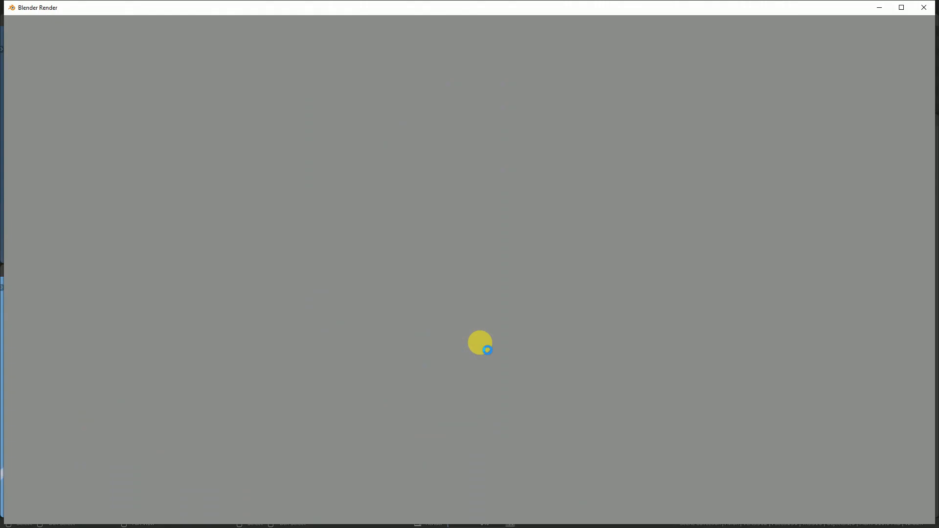
{"action": "scroll", "coordinate": [458, 294], "scroll_direction": "down", "scroll_amount": 1}
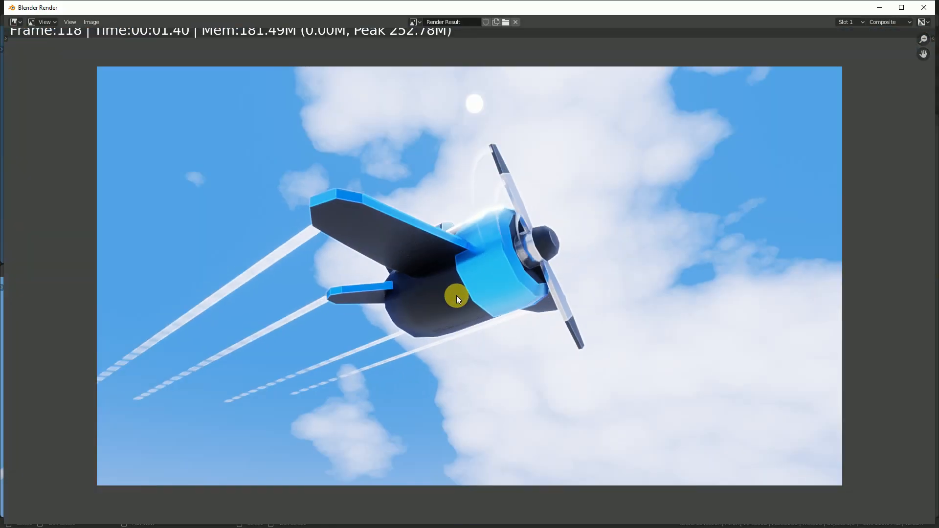
{"action": "scroll", "coordinate": [456, 297], "scroll_direction": "up", "scroll_amount": 1}
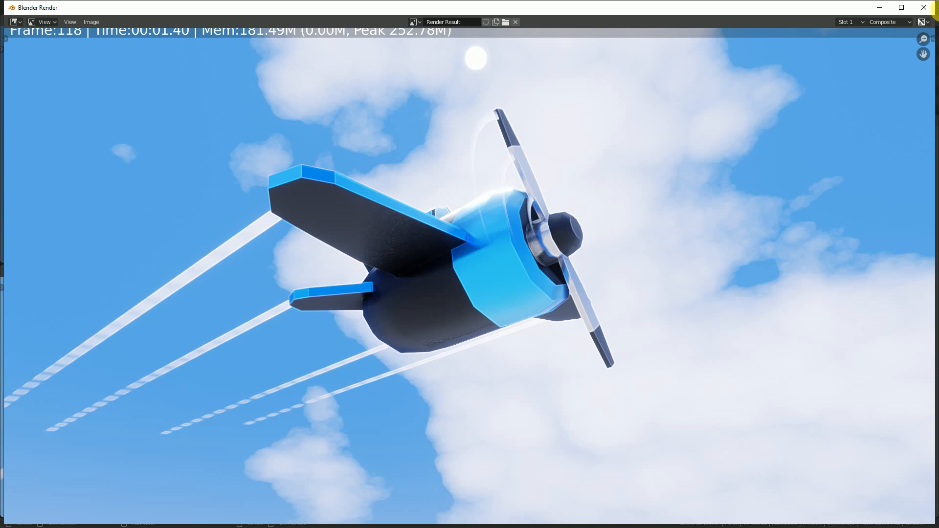
Step: Close the render result and set the Eevee render samples to 200
{"action": "left_click", "coordinate": [923, 11]}
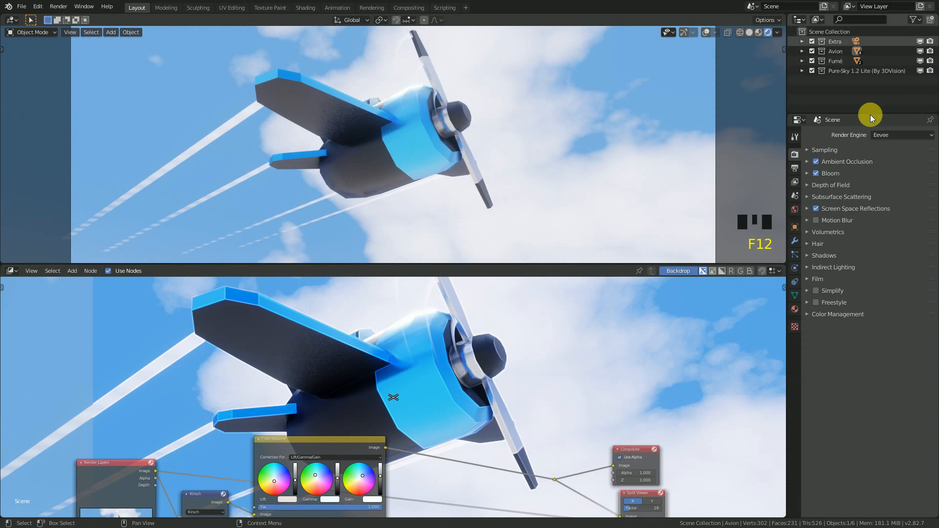
{"action": "left_click", "coordinate": [812, 151]}
{"action": "left_click", "coordinate": [900, 165]}
{"action": "type", "text": "200"}
{"action": "key", "text": "Return"}
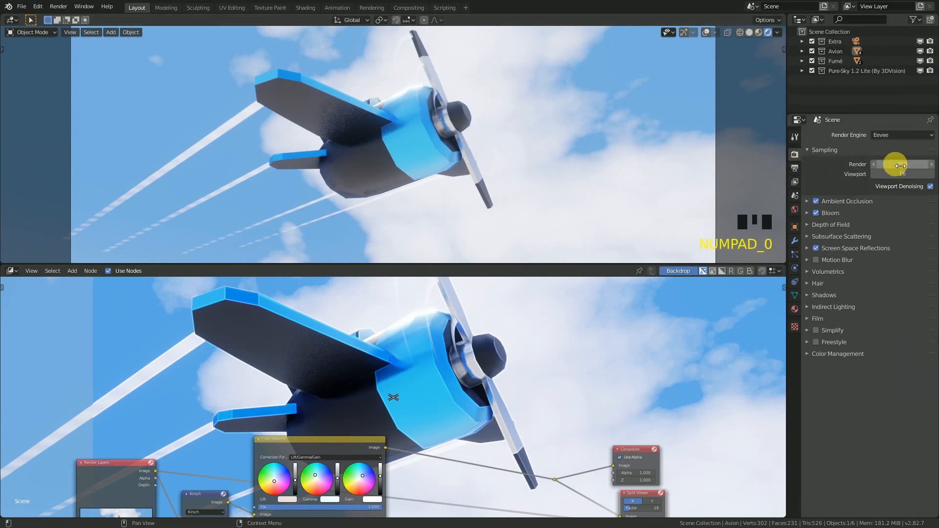
{"action": "left_click", "coordinate": [814, 150]}
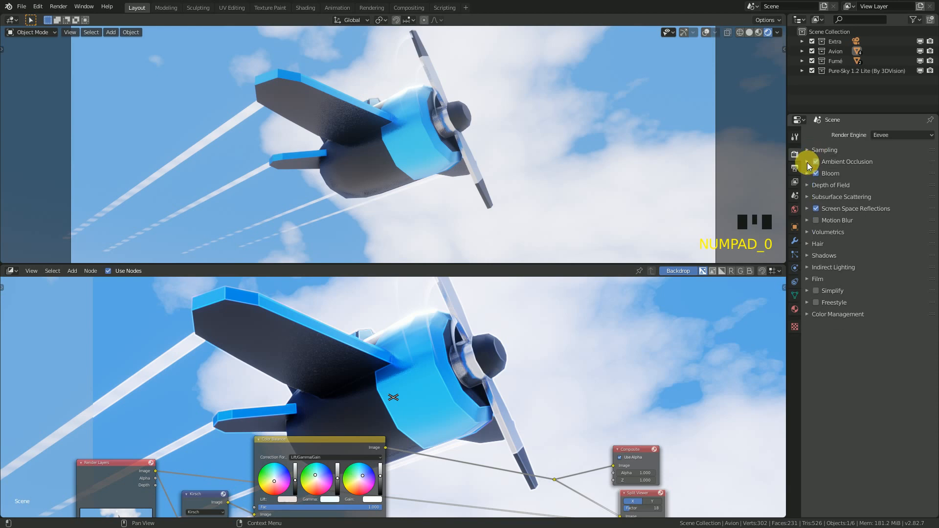
Step: Review the Ambient Occlusion and Screen Space Reflections settings, and set the shadow Cascade Size to 4096px
{"action": "left_click", "coordinate": [807, 163]}
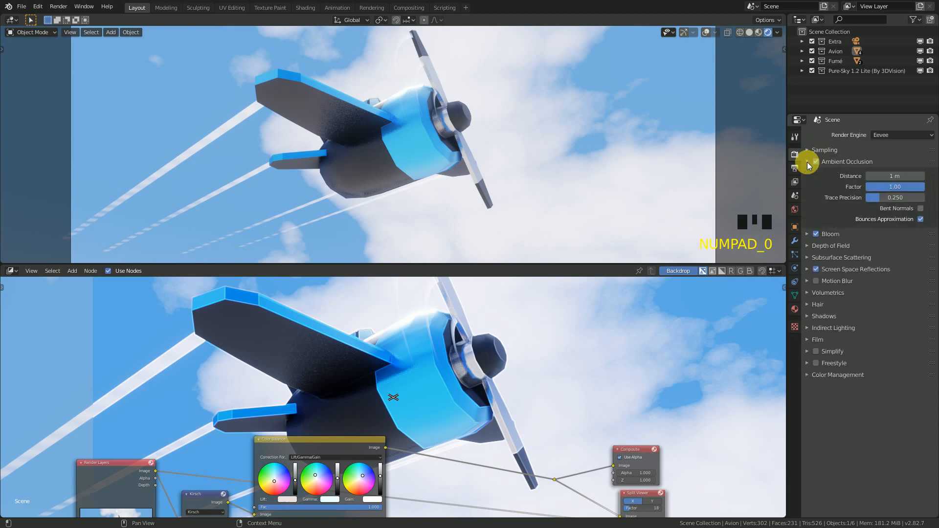
{"action": "left_click", "coordinate": [807, 162]}
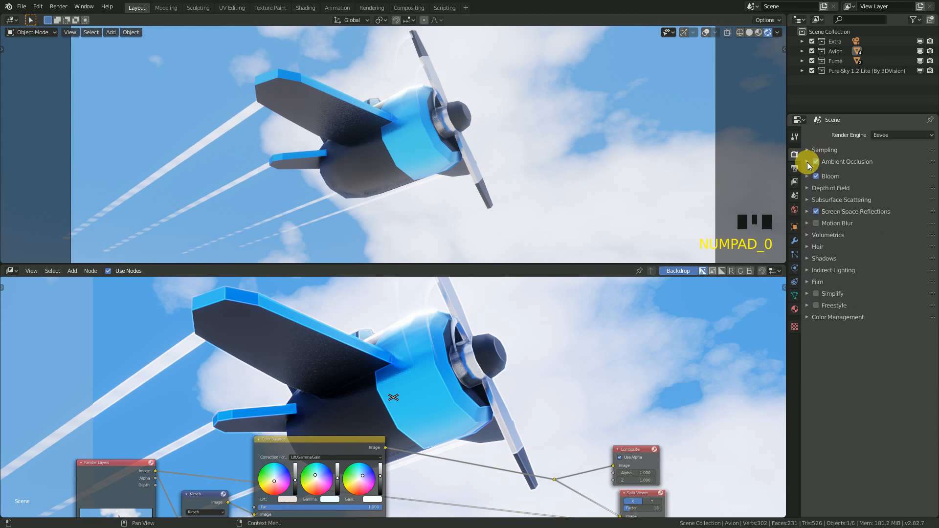
{"action": "left_click", "coordinate": [808, 209]}
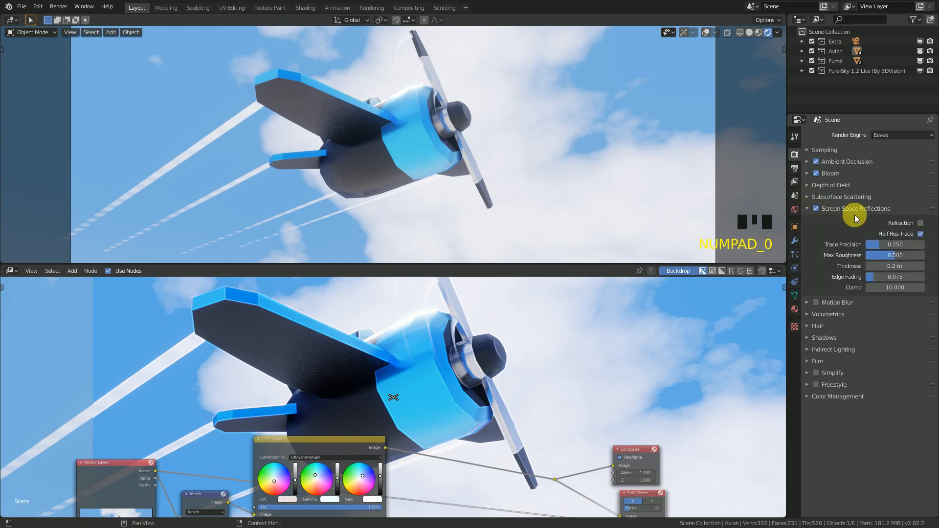
{"action": "left_click", "coordinate": [808, 208]}
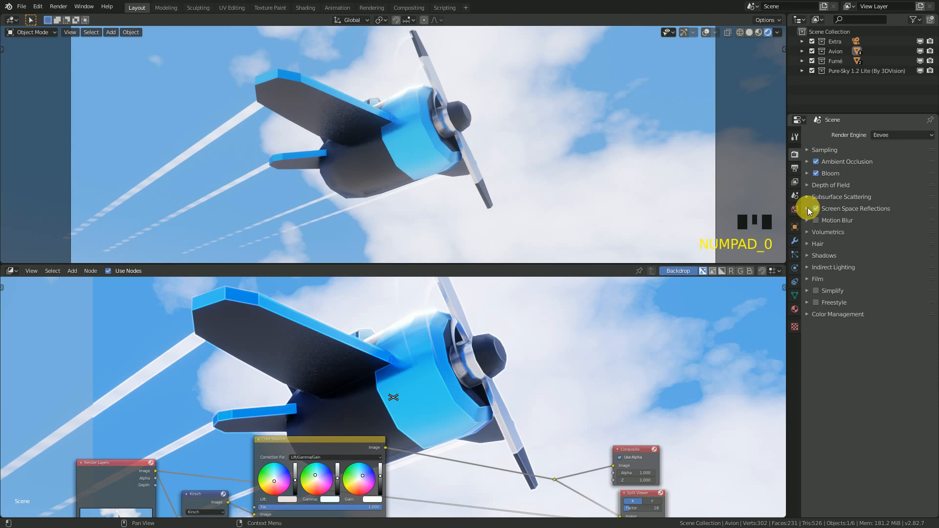
{"action": "left_click", "coordinate": [823, 256]}
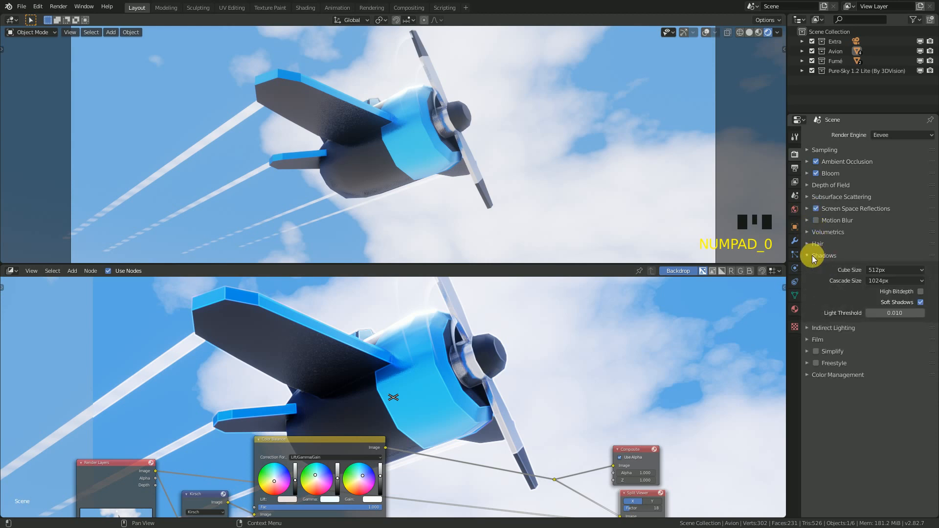
{"action": "left_click", "coordinate": [876, 281]}
{"action": "left_click", "coordinate": [842, 364]}
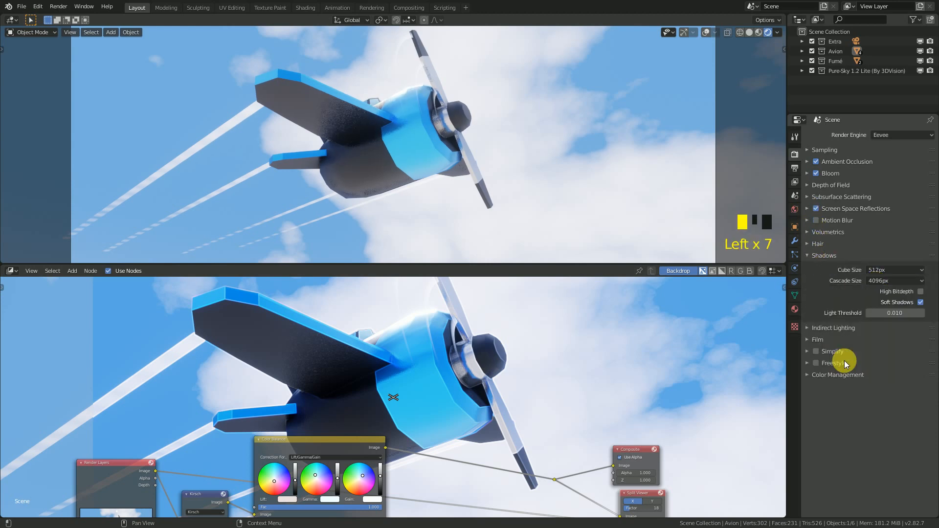
{"action": "left_click", "coordinate": [812, 257]}
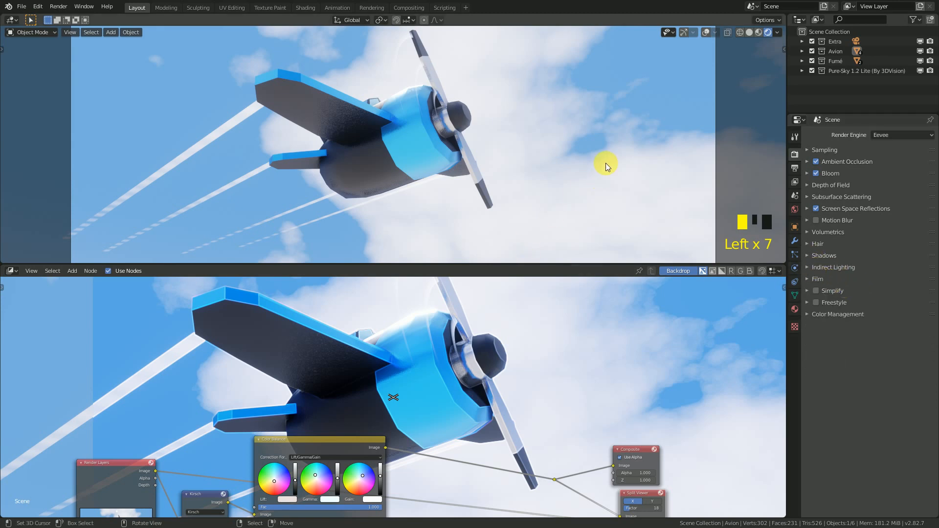
Step: Show the viewport overlays, select the Pure-Sky light and examine its Cascaded Shadow Map and Contact Shadows settings
{"action": "left_click", "coordinate": [703, 33]}
{"action": "left_click", "coordinate": [703, 33]}
{"action": "left_click", "coordinate": [703, 33]}
{"action": "middle_click_drag", "start_coordinate": [469, 115], "coordinate": [453, 128]}
{"action": "scroll", "coordinate": [481, 142], "scroll_direction": "down", "scroll_amount": 7}
{"action": "scroll", "coordinate": [454, 204], "scroll_direction": "down", "scroll_amount": 5}
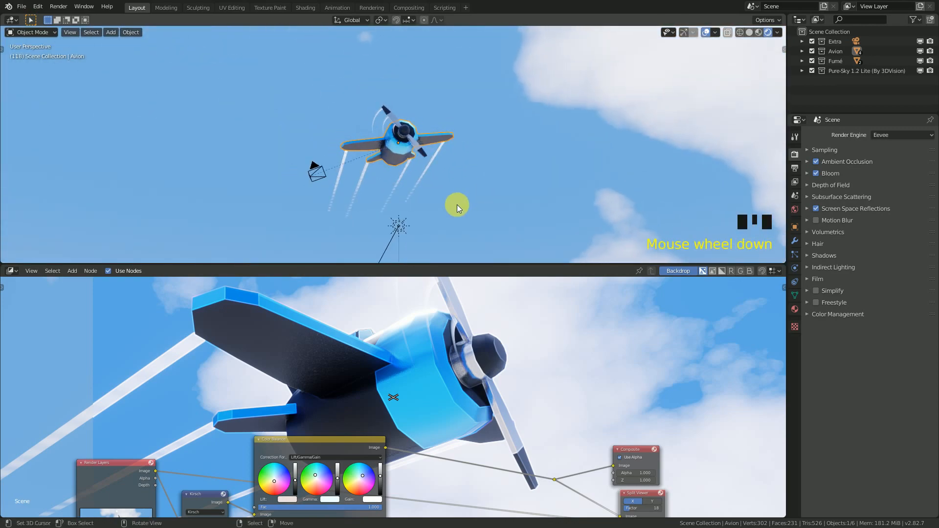
{"action": "middle_click_drag", "start_coordinate": [441, 194], "coordinate": [473, 196]}
{"action": "right_click", "coordinate": [389, 194]}
{"action": "left_click", "coordinate": [795, 268]}
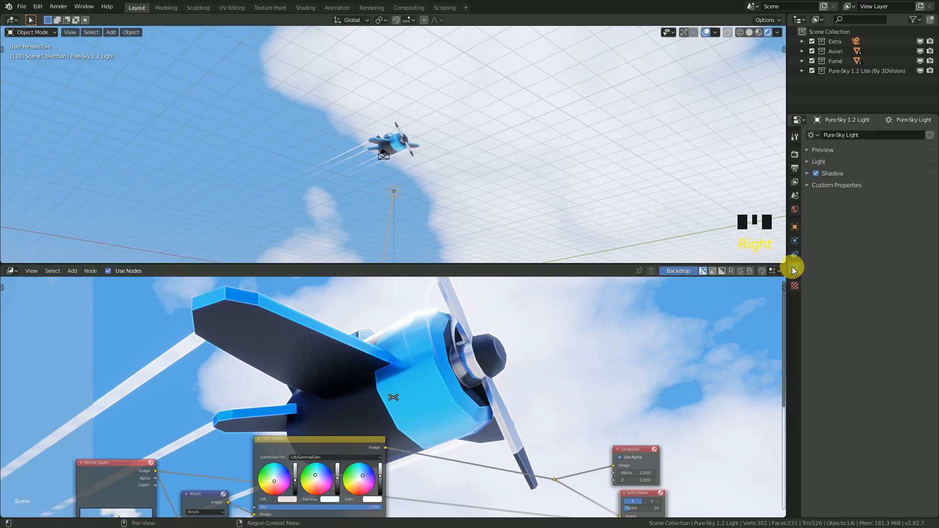
{"action": "left_click", "coordinate": [808, 173]}
{"action": "left_click", "coordinate": [812, 216]}
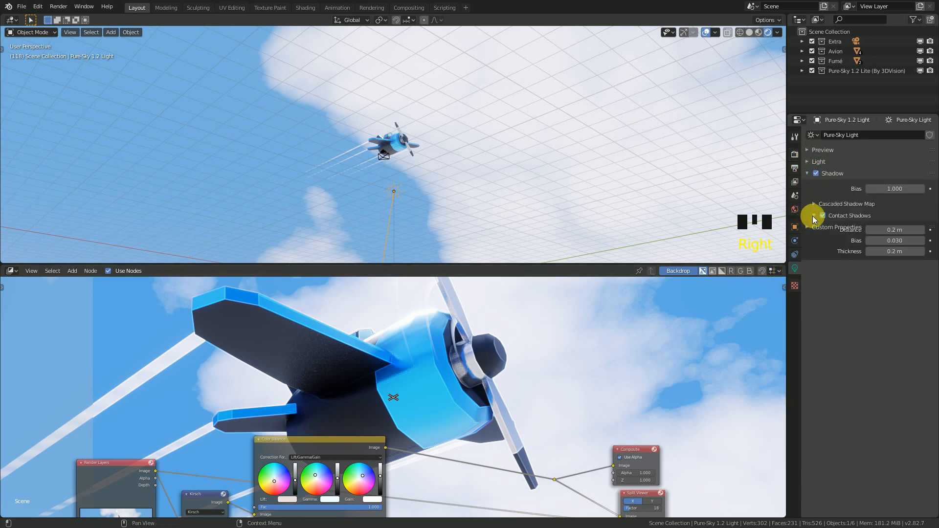
{"action": "left_click", "coordinate": [814, 205]}
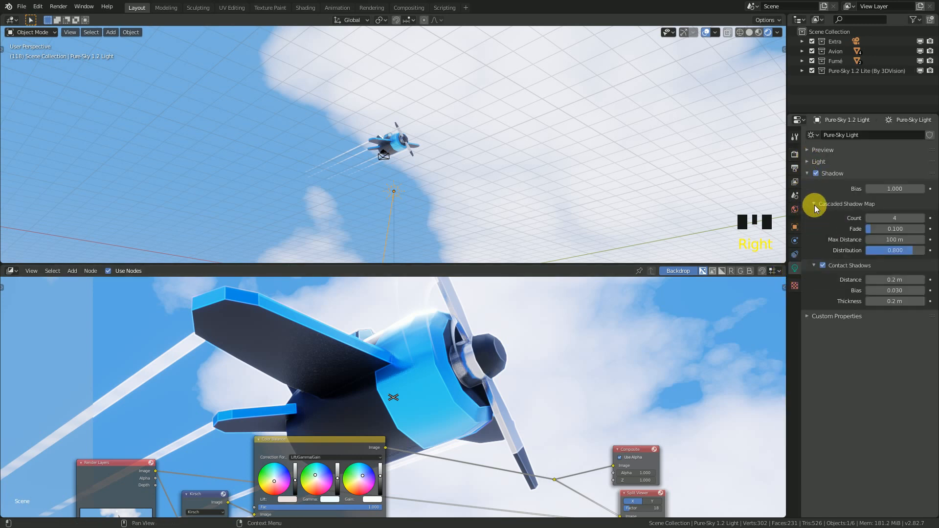
Step: In camera view without overlays, try a Contact Shadows distance of 3.9 m and a thickness of 0.39 m on the Pure-Sky light
{"action": "key", "text": "KP_0"}
{"action": "scroll", "coordinate": [477, 171], "scroll_direction": "up", "scroll_amount": 3}
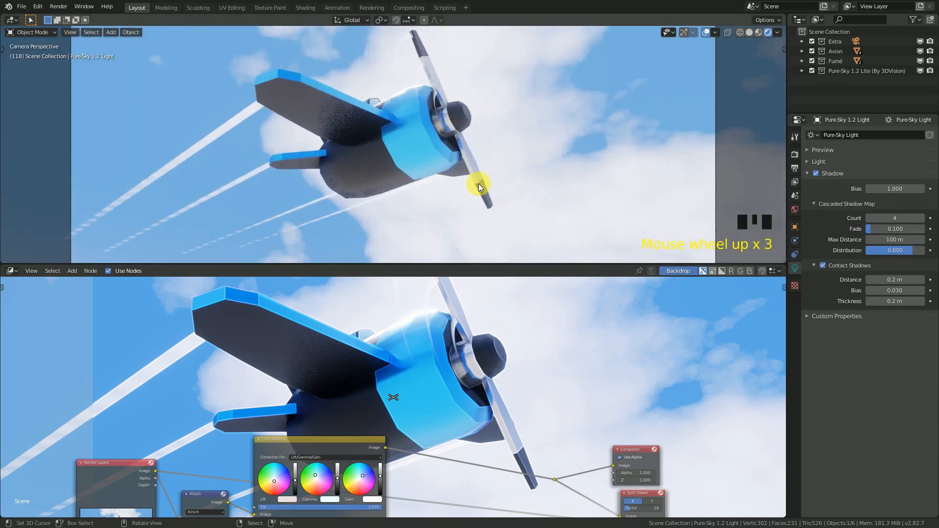
{"action": "left_click", "coordinate": [705, 31]}
{"action": "scroll", "coordinate": [553, 116], "scroll_direction": "up", "scroll_amount": 2}
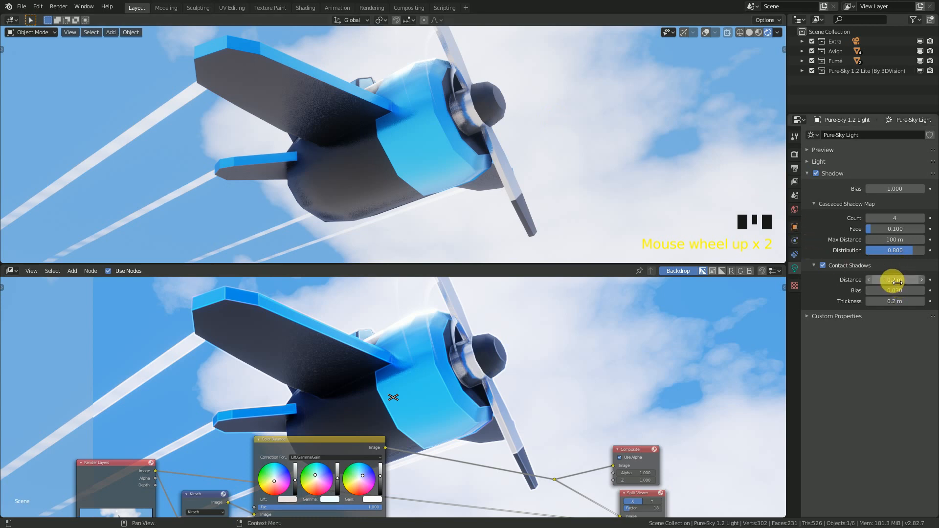
{"action": "left_click", "coordinate": [898, 281]}
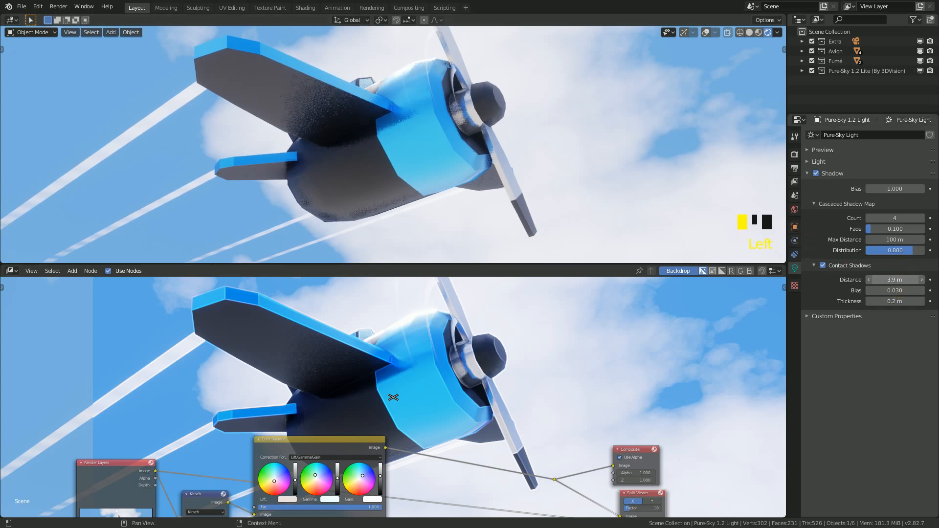
{"action": "left_click", "coordinate": [898, 303]}
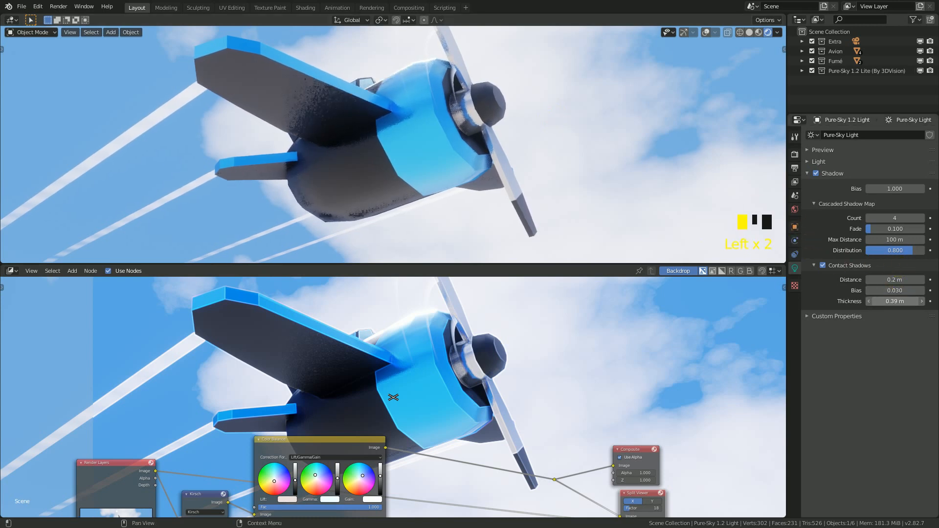
{"action": "left_click_drag", "start_coordinate": [813, 268], "coordinate": [807, 173]}
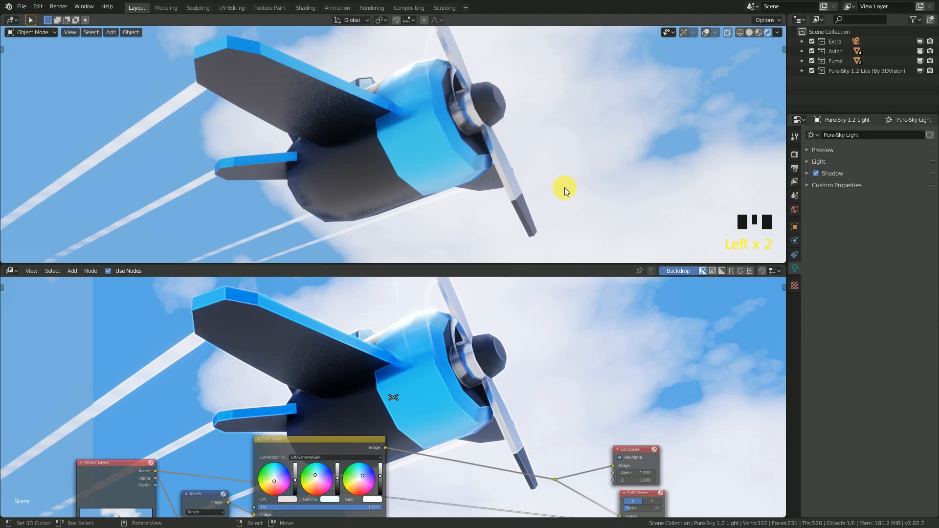
Step: Review the render dimensions and set the render output folder to the Desktop
{"action": "scroll", "coordinate": [544, 190], "scroll_direction": "down", "scroll_amount": 5}
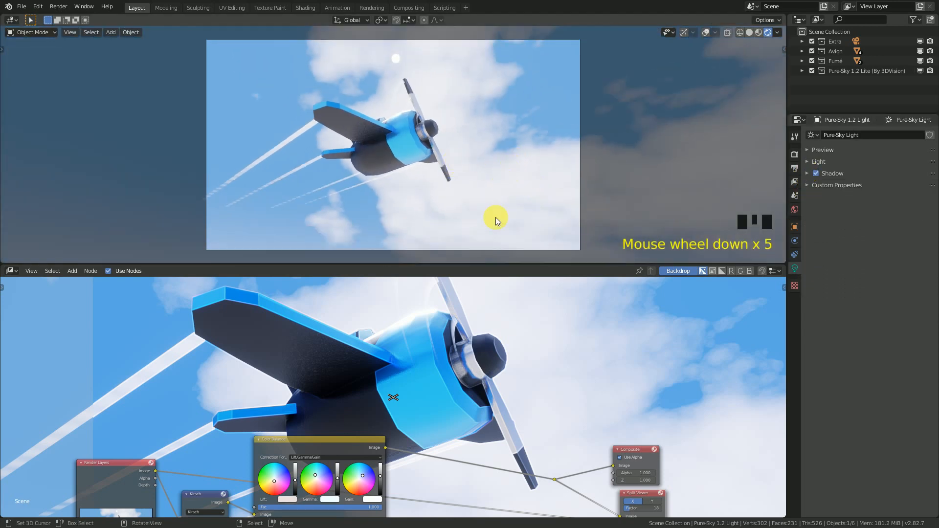
{"action": "left_click", "coordinate": [794, 154]}
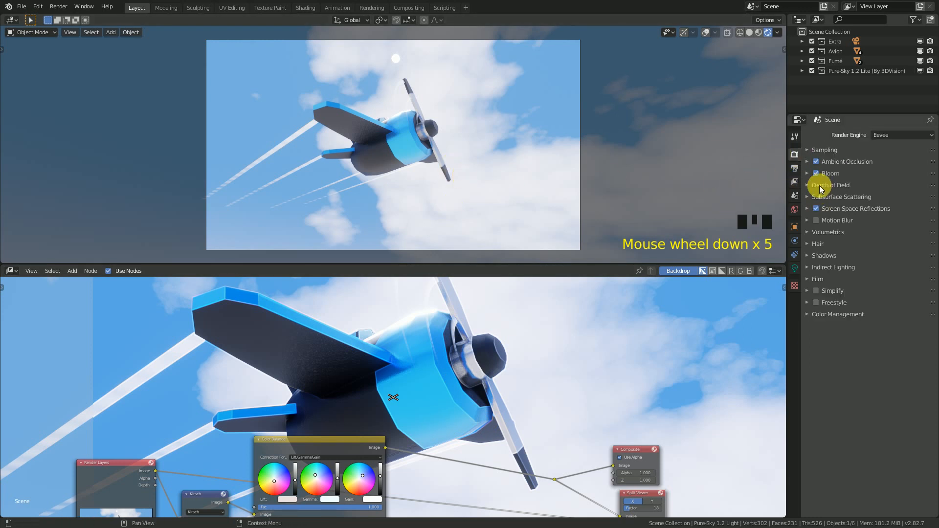
{"action": "left_click", "coordinate": [795, 167]}
{"action": "left_click", "coordinate": [818, 133]}
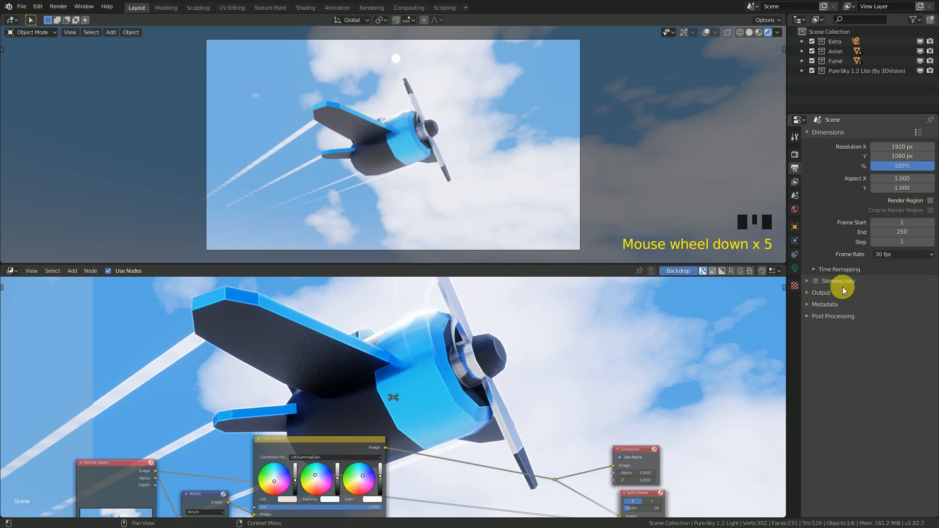
{"action": "left_click", "coordinate": [810, 135]}
{"action": "left_click", "coordinate": [813, 156]}
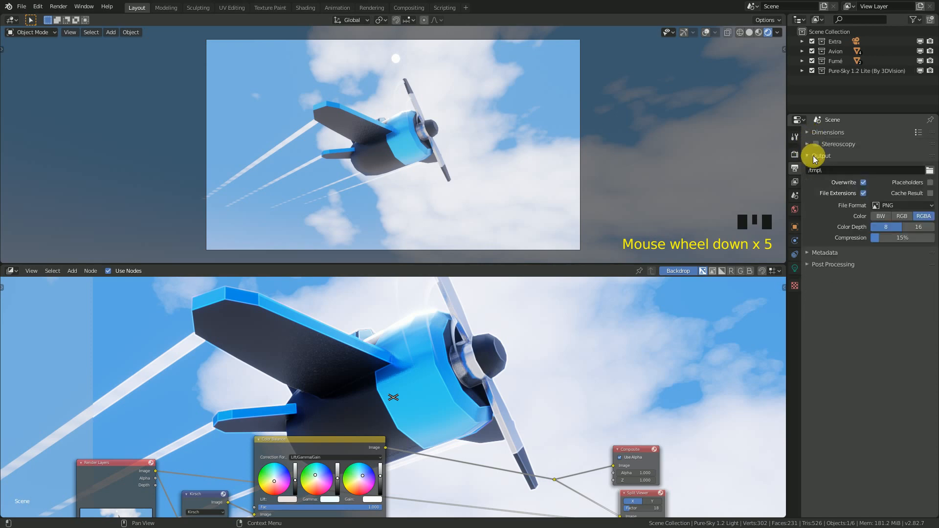
{"action": "left_click", "coordinate": [929, 171]}
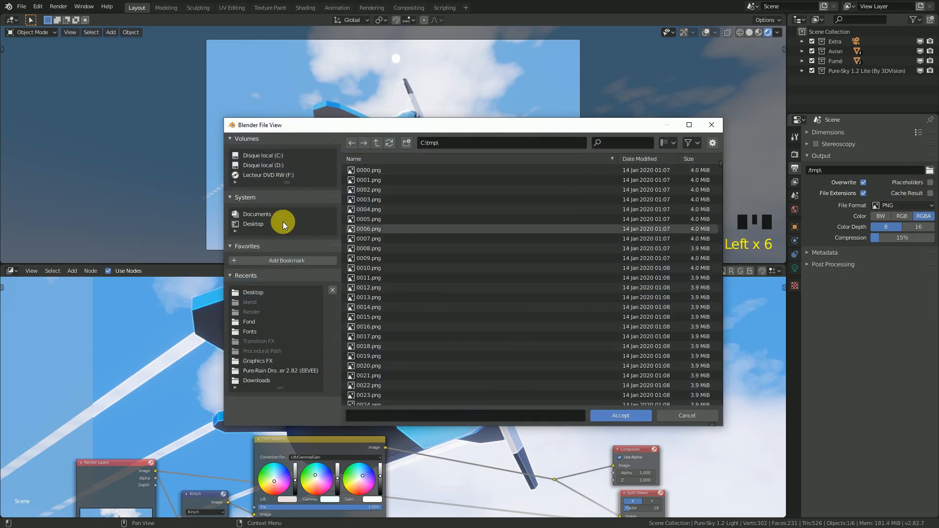
{"action": "left_click", "coordinate": [252, 224]}
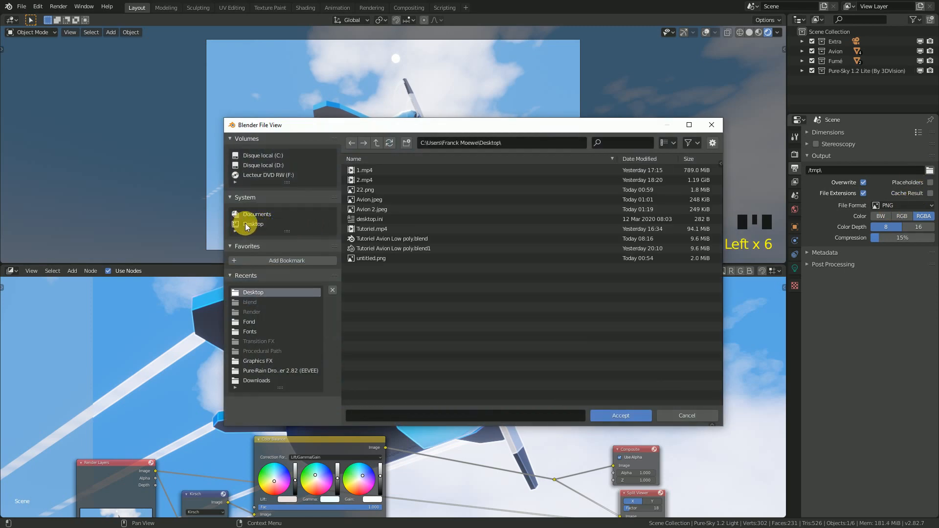
{"action": "left_click", "coordinate": [620, 416]}
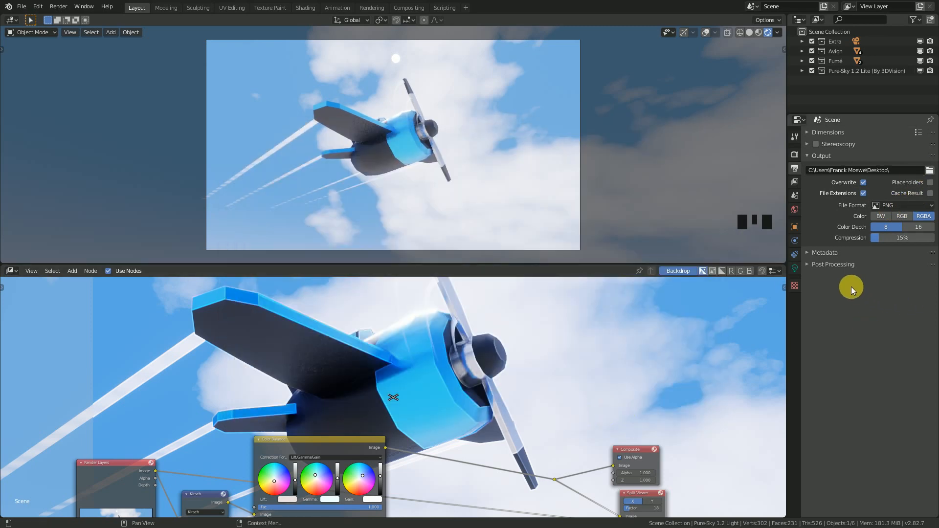
Step: Set the output file format to FFmpeg video with MP3 as the audio codec
{"action": "left_click", "coordinate": [896, 206]}
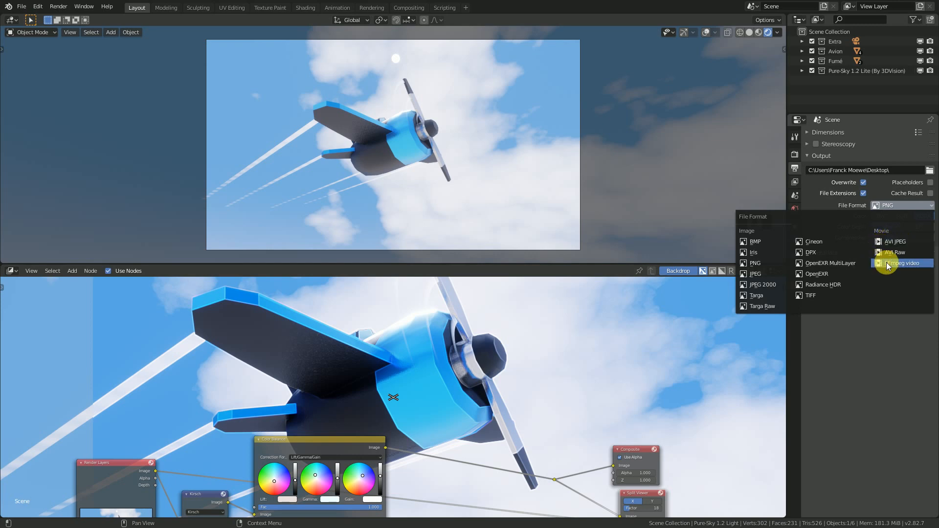
{"action": "left_click", "coordinate": [905, 263]}
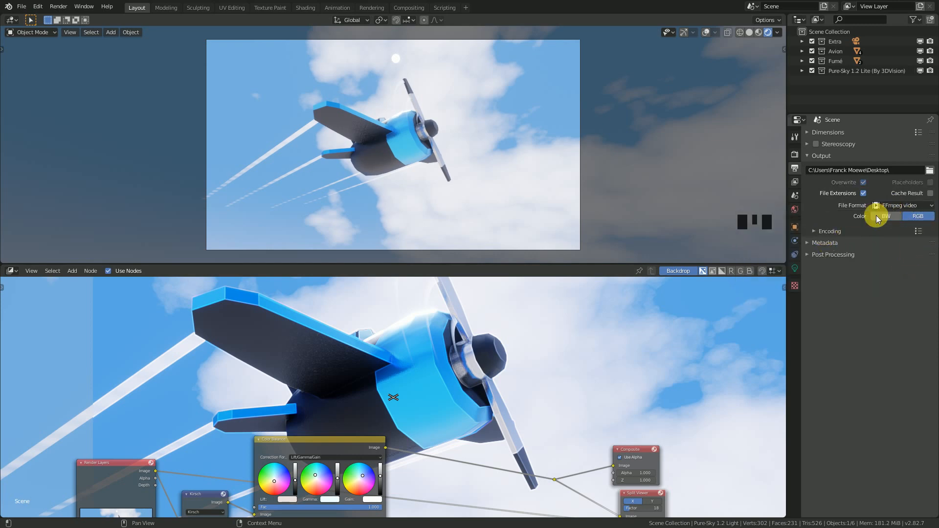
{"action": "left_click", "coordinate": [829, 233]}
{"action": "left_click", "coordinate": [814, 273]}
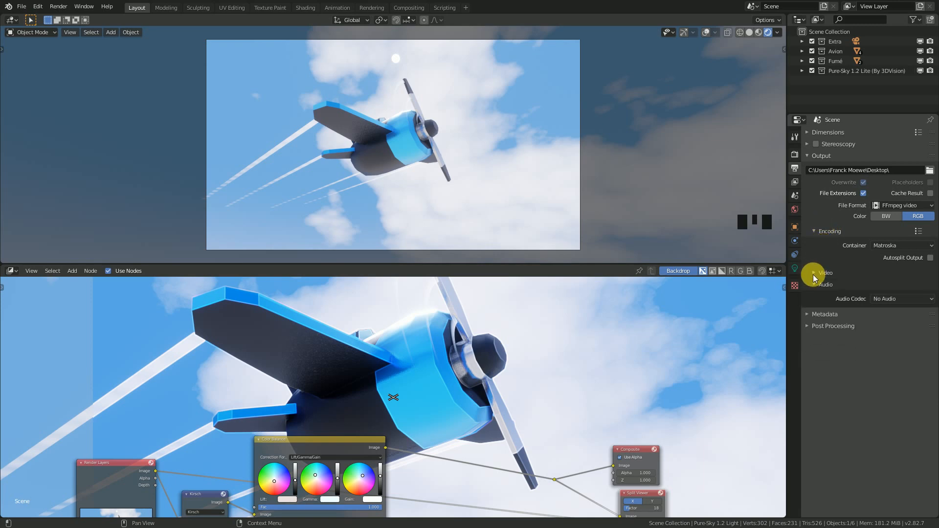
{"action": "left_click", "coordinate": [816, 284]}
{"action": "left_click", "coordinate": [887, 300]}
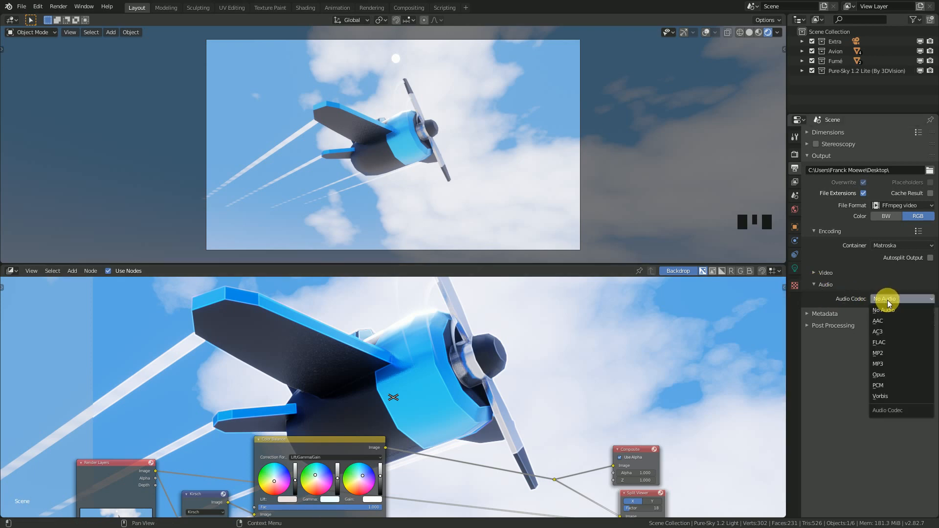
{"action": "left_click", "coordinate": [891, 365]}
{"action": "left_click_drag", "start_coordinate": [811, 286], "coordinate": [818, 228]}
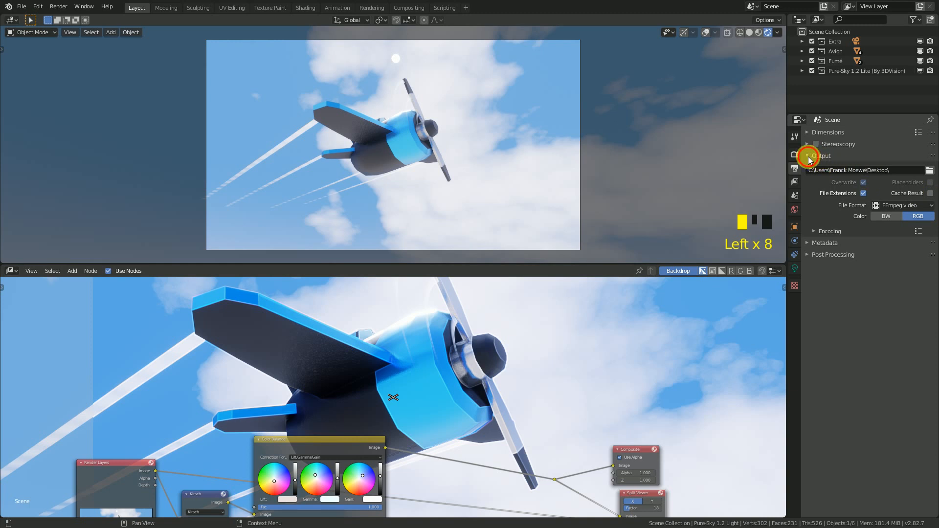
{"action": "left_click_drag", "start_coordinate": [810, 160], "coordinate": [822, 130]}
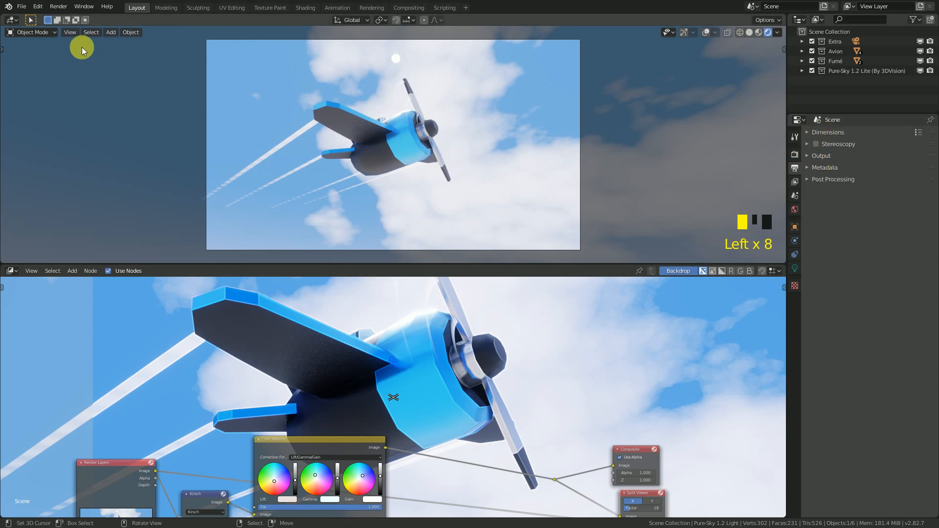
{"action": "left_click", "coordinate": [84, 6]}
{"action": "mouse_move", "coordinate": [58, 6]}
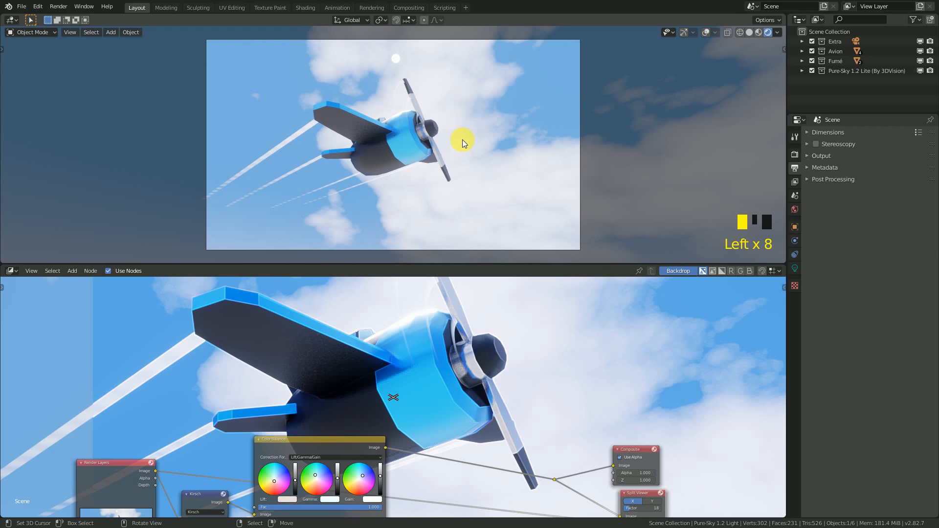
Step: Play the animation and inspect the flying airplane from several angles in a 3D viewport enlarged over the compositor
{"action": "middle_click_drag", "start_coordinate": [447, 160], "coordinate": [428, 169]}
{"action": "scroll", "coordinate": [463, 142], "scroll_direction": "down", "scroll_amount": 5}
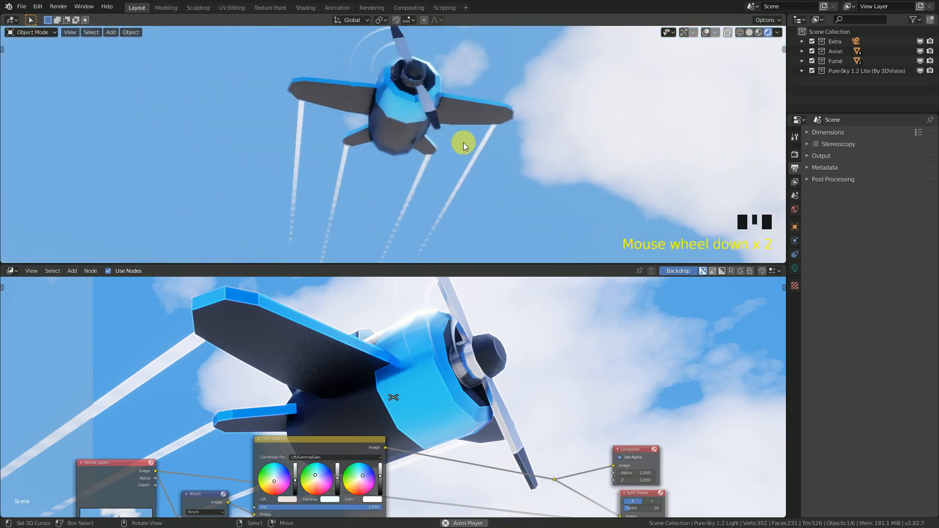
{"action": "middle_click_drag", "start_coordinate": [460, 142], "coordinate": [482, 125]}
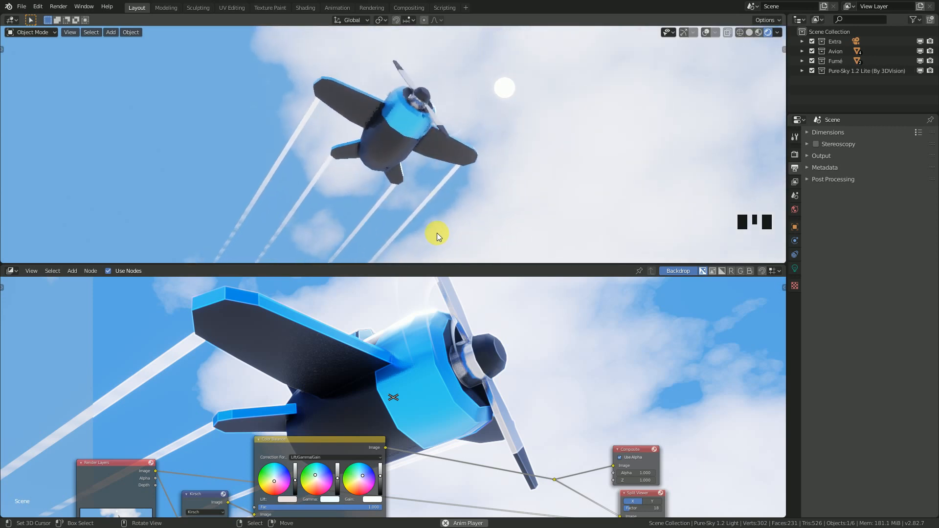
{"action": "left_click_drag", "start_coordinate": [477, 266], "coordinate": [516, 509]}
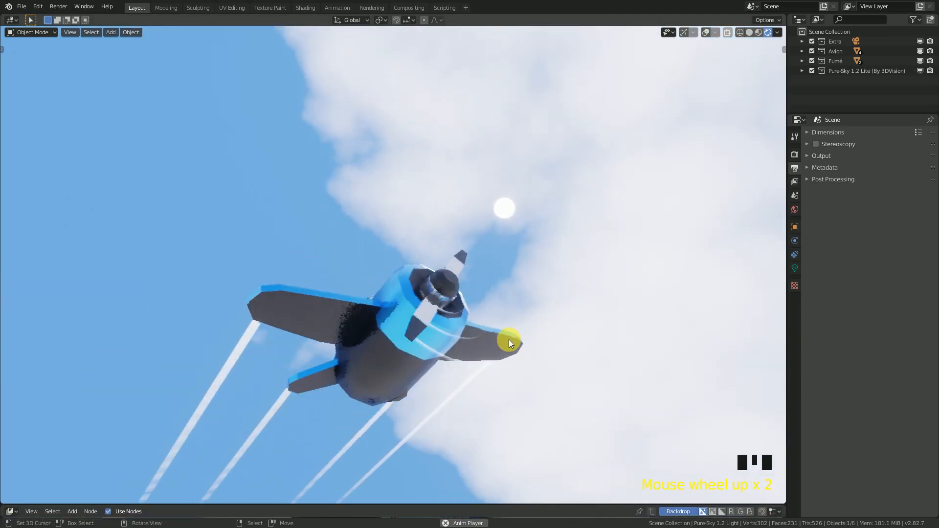
{"action": "middle_click_drag", "start_coordinate": [509, 339], "coordinate": [489, 235], "text": "shift"}
{"action": "middle_click_drag", "start_coordinate": [478, 191], "coordinate": [389, 205]}
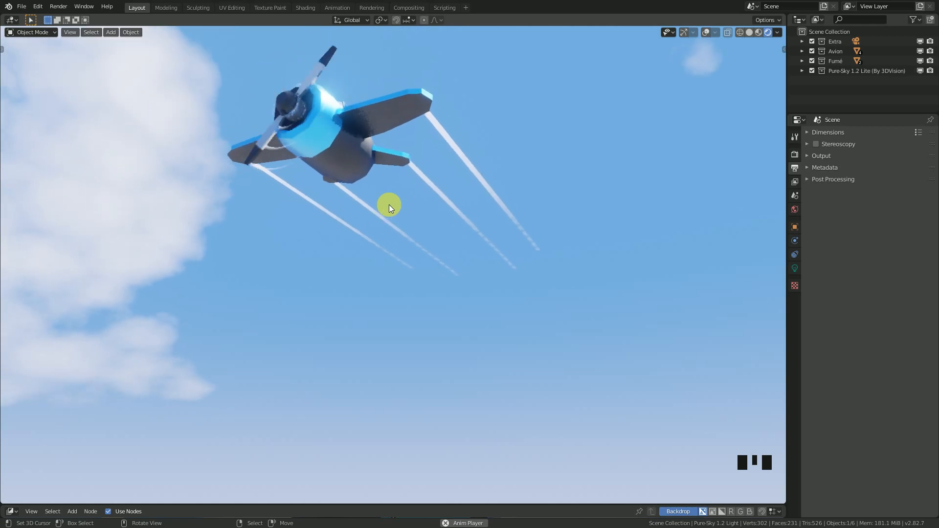